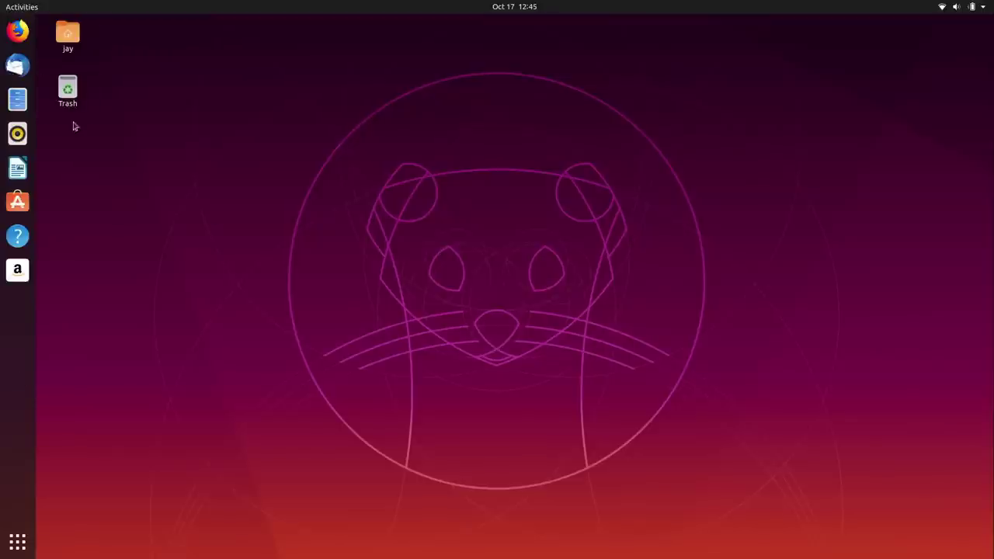
Open the home folder from the desktop and open a second file manager window, moving both windows toward the middle of the desktop
{"action": "double_click", "coordinate": [72, 39]}
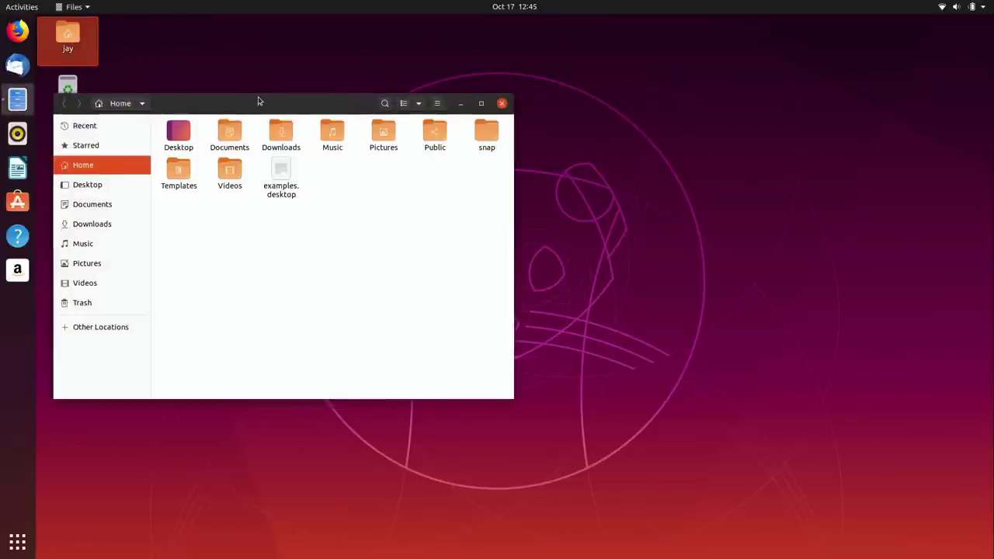
{"action": "left_click_drag", "start_coordinate": [254, 102], "coordinate": [432, 113]}
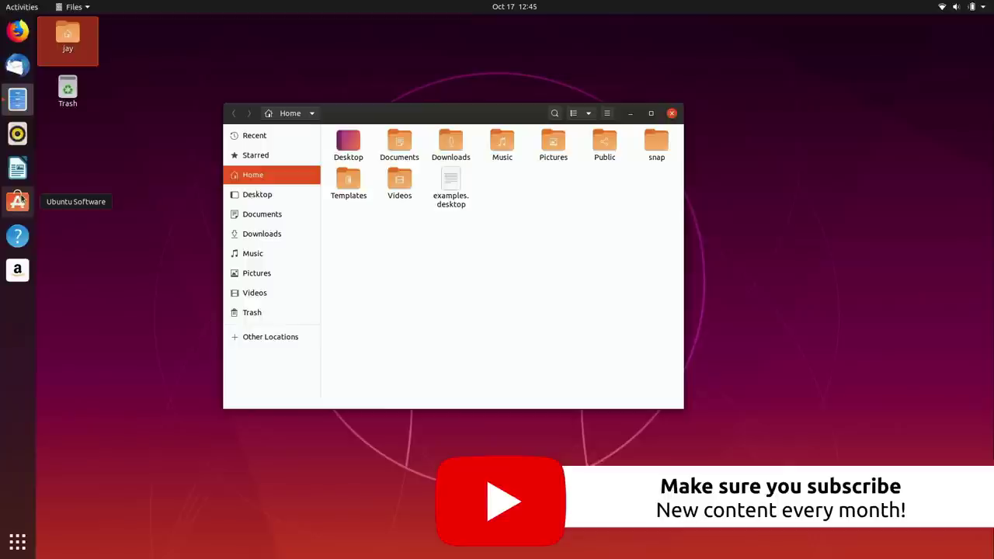
{"action": "left_click", "coordinate": [78, 9]}
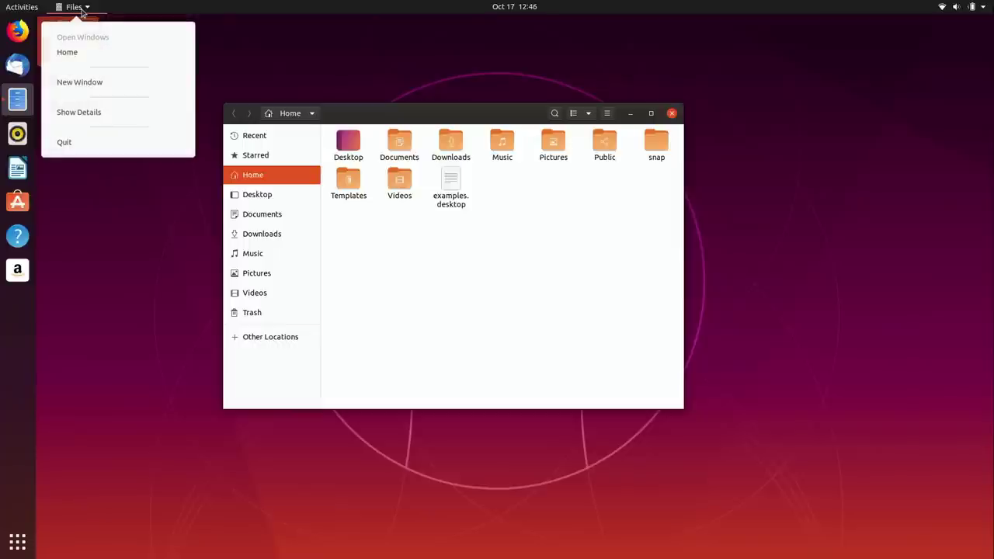
{"action": "left_click", "coordinate": [86, 83]}
{"action": "left_click_drag", "start_coordinate": [165, 29], "coordinate": [419, 172]}
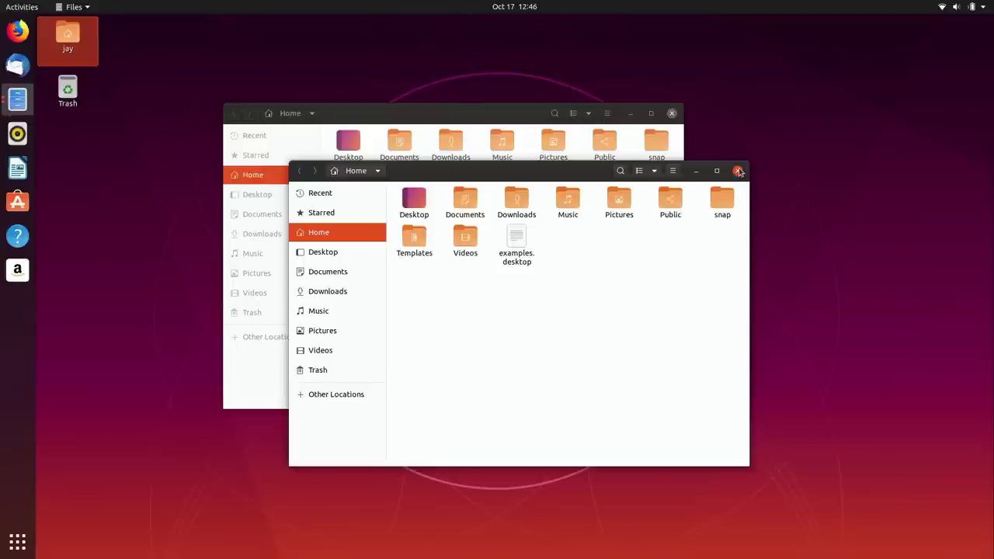
Close both file manager windows and deselect the home folder on the desktop
{"action": "left_click", "coordinate": [738, 171]}
{"action": "left_click", "coordinate": [671, 113]}
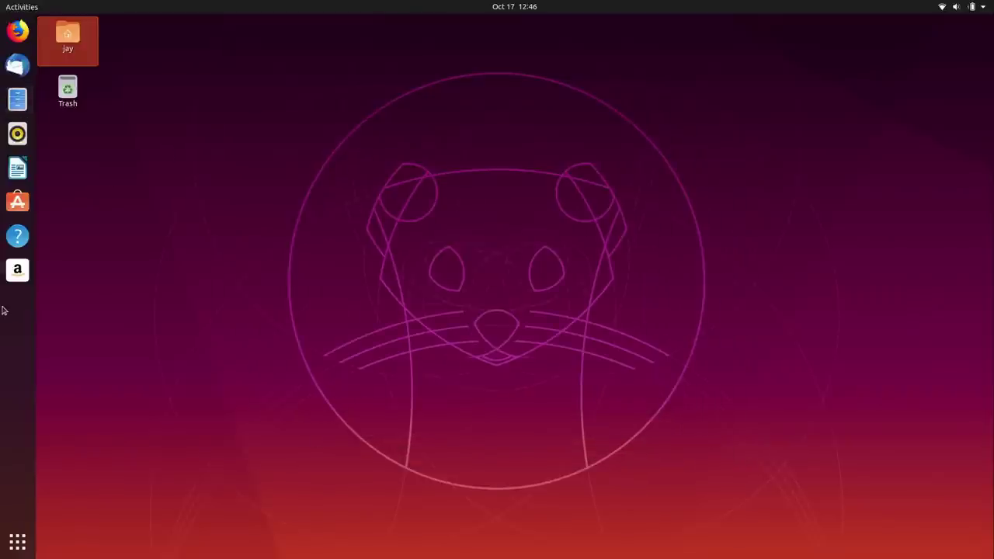
{"action": "left_click", "coordinate": [122, 297]}
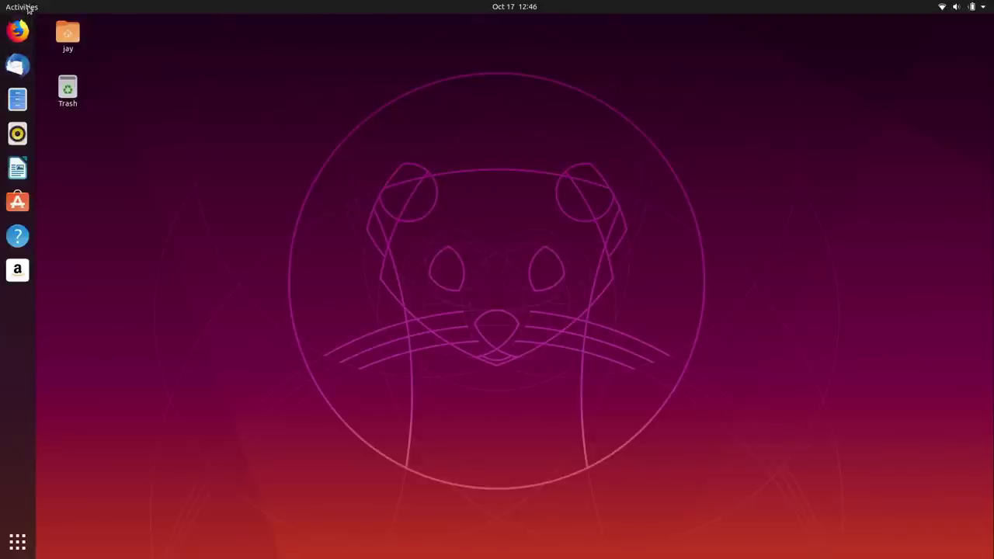
Find and launch the Settings application through the Activities search and open its Dock settings
{"action": "left_click", "coordinate": [27, 9]}
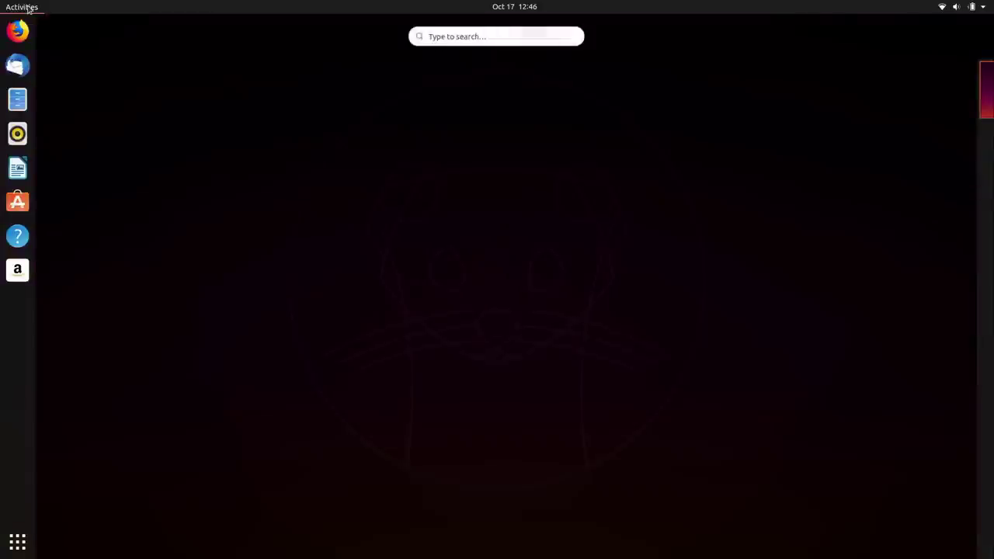
{"action": "type", "text": "settl"}
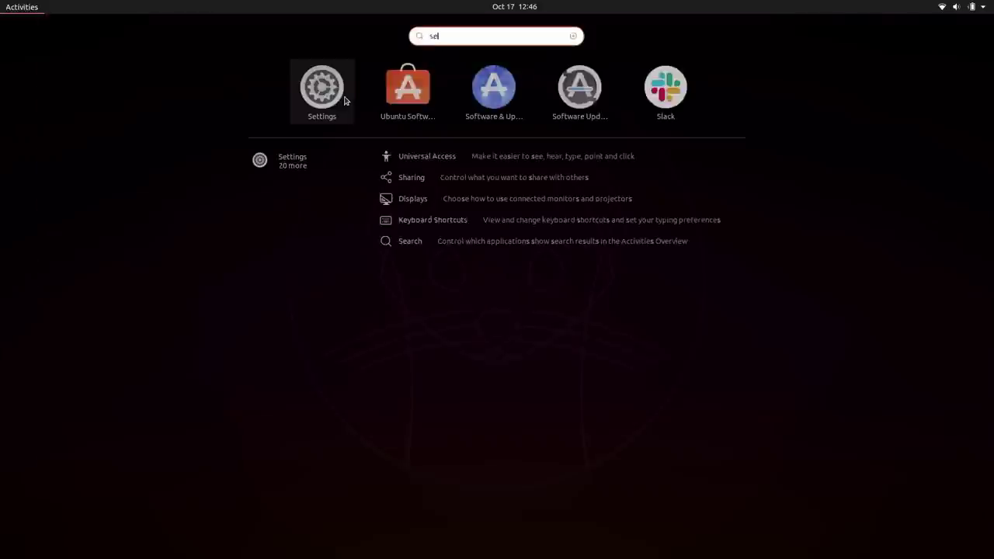
{"action": "left_click", "coordinate": [470, 89]}
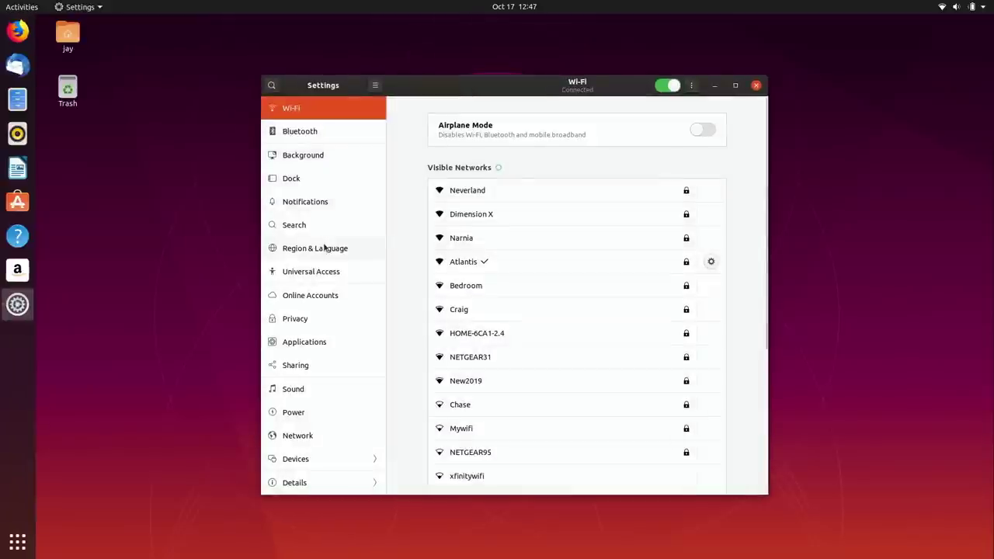
{"action": "left_click", "coordinate": [310, 183]}
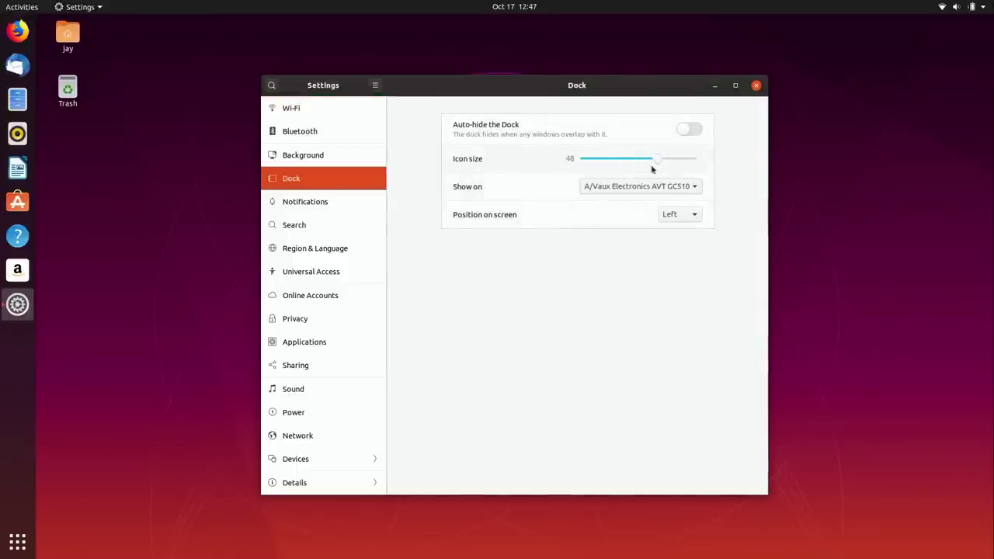
Try a dock icon size of 36 and set it back to 48
{"action": "left_click_drag", "start_coordinate": [656, 161], "coordinate": [631, 161]}
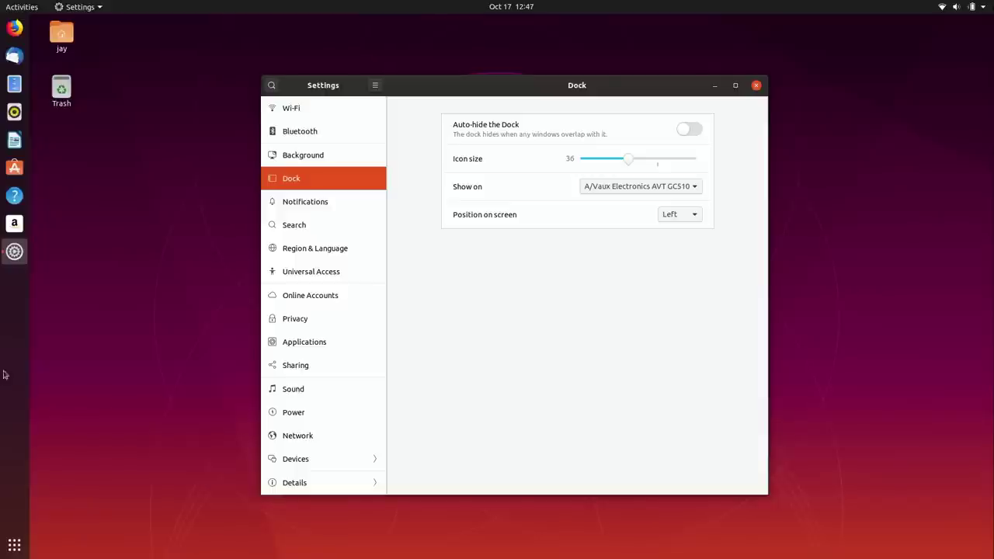
{"action": "left_click", "coordinate": [633, 160]}
{"action": "left_click_drag", "start_coordinate": [633, 160], "coordinate": [657, 161]}
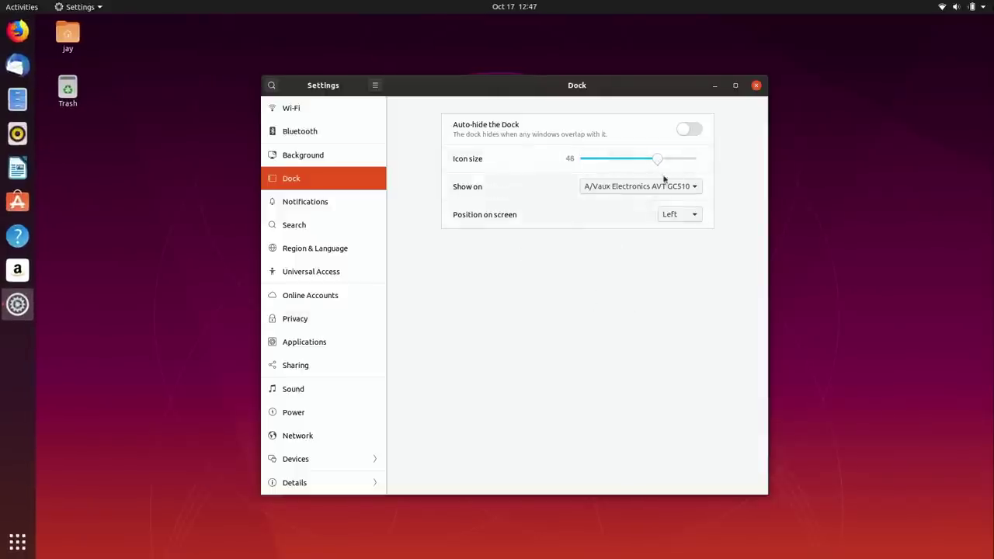
Turn on auto-hide for the dock and test it by moving, maximizing, minimizing and restoring the Settings window
{"action": "left_click", "coordinate": [685, 130]}
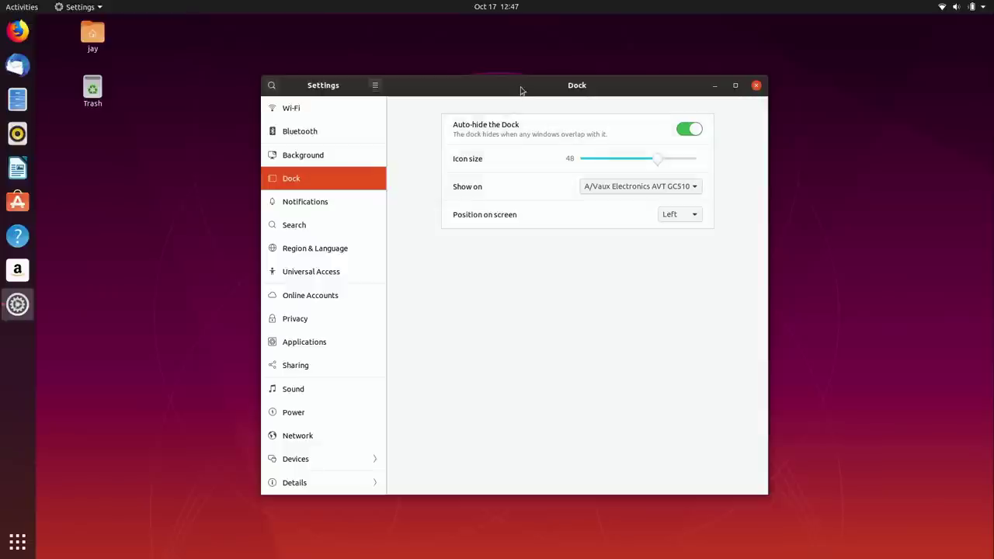
{"action": "left_click_drag", "start_coordinate": [521, 90], "coordinate": [417, 72]}
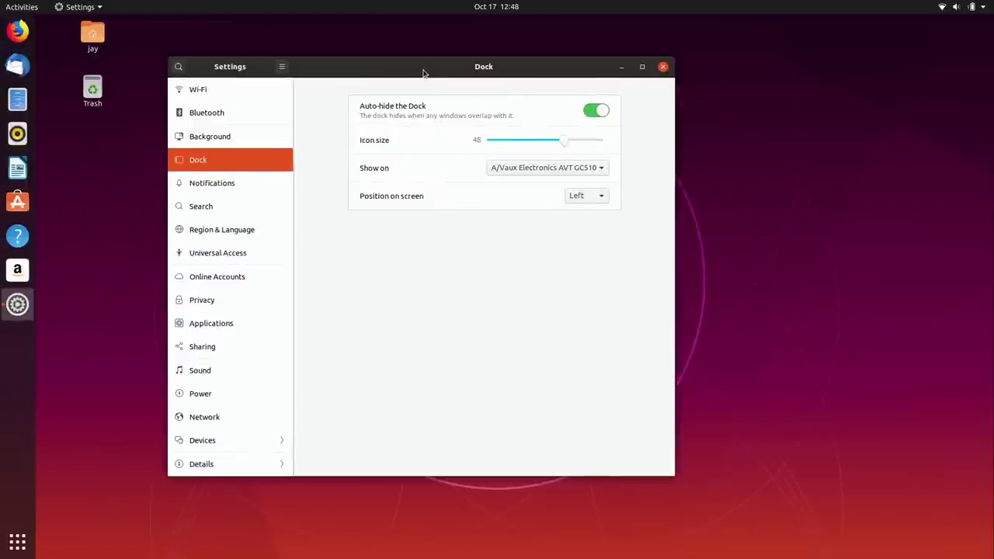
{"action": "double_click", "coordinate": [423, 73]}
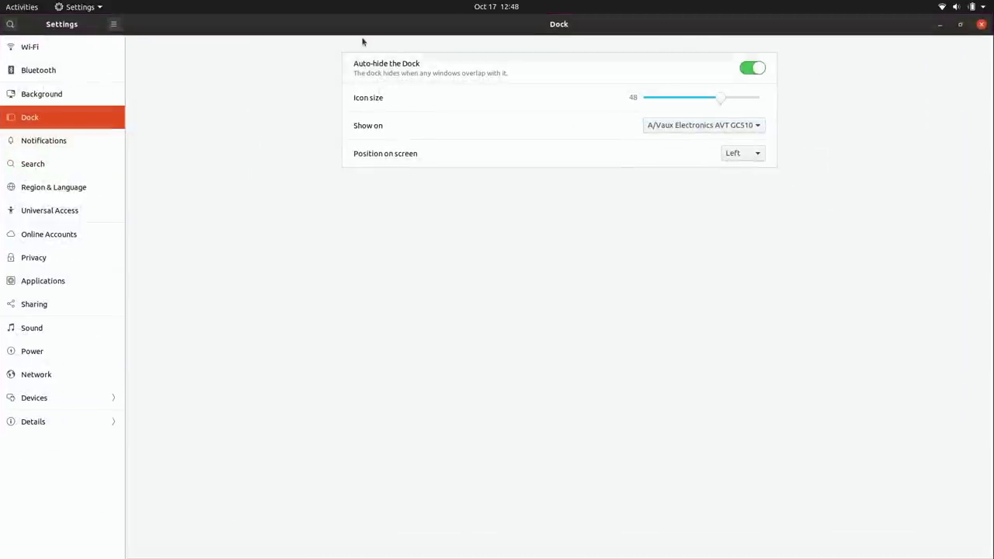
{"action": "double_click", "coordinate": [257, 24]}
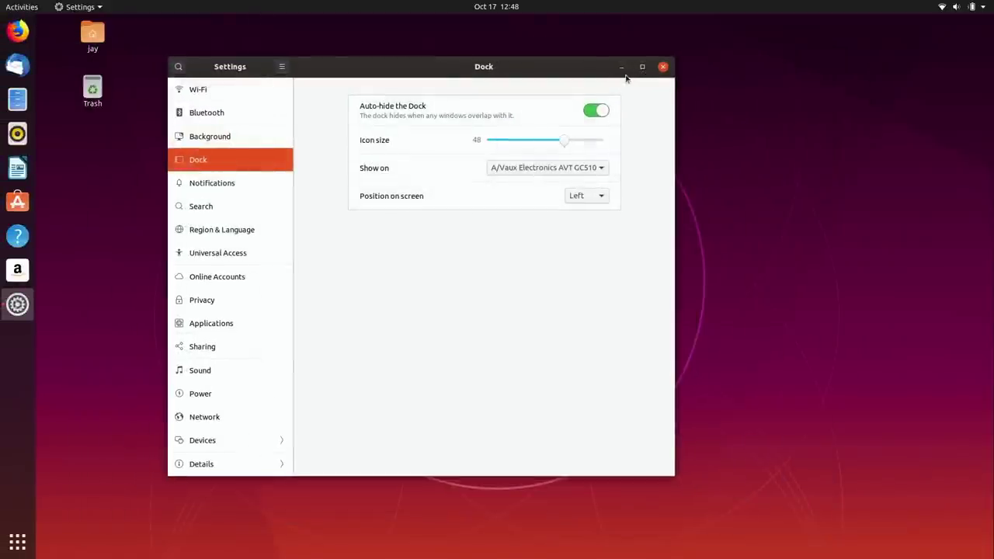
{"action": "left_click", "coordinate": [622, 67]}
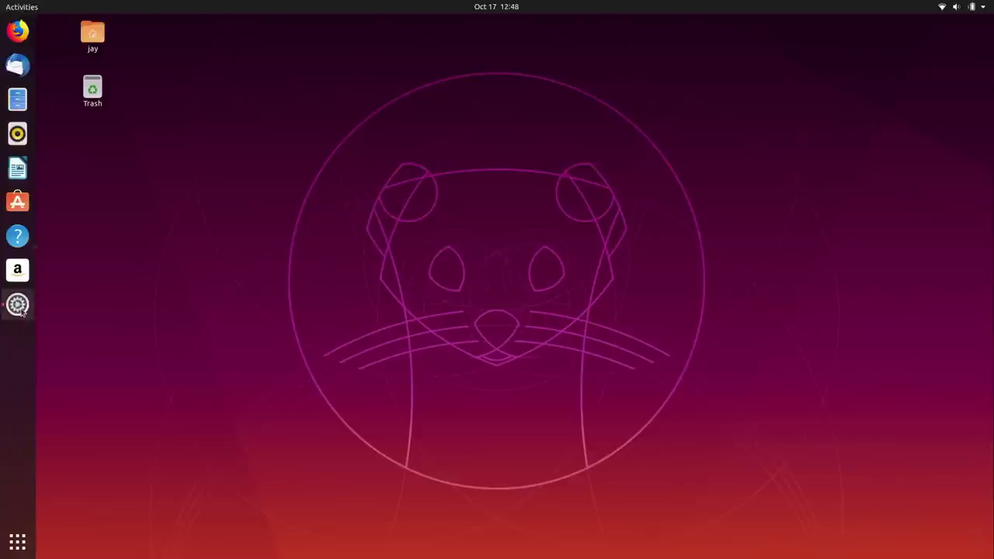
{"action": "left_click", "coordinate": [17, 303]}
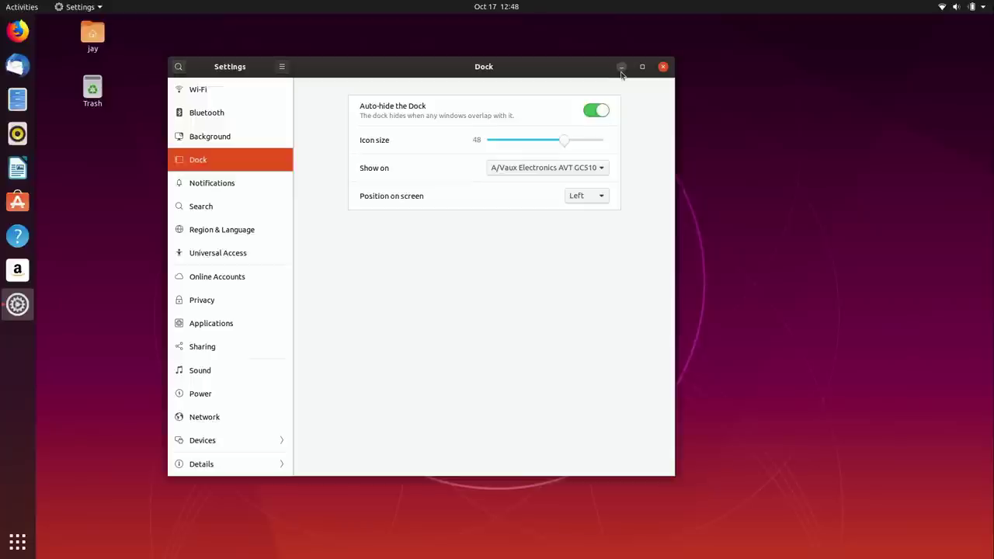
Check which displays the dock can be shown on, and try the Bottom and Right positions for the dock
{"action": "left_click", "coordinate": [574, 168]}
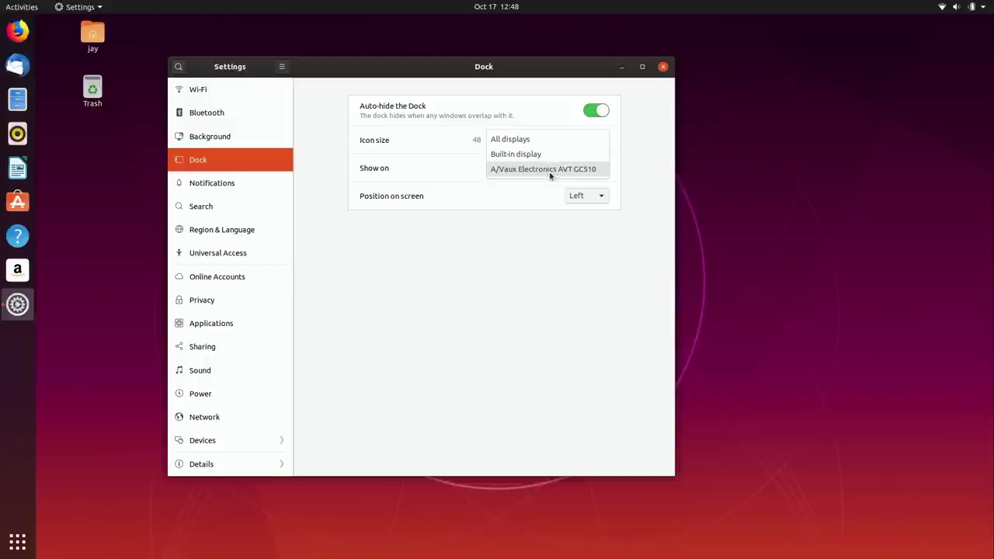
{"action": "left_click", "coordinate": [545, 216]}
{"action": "left_click", "coordinate": [589, 197]}
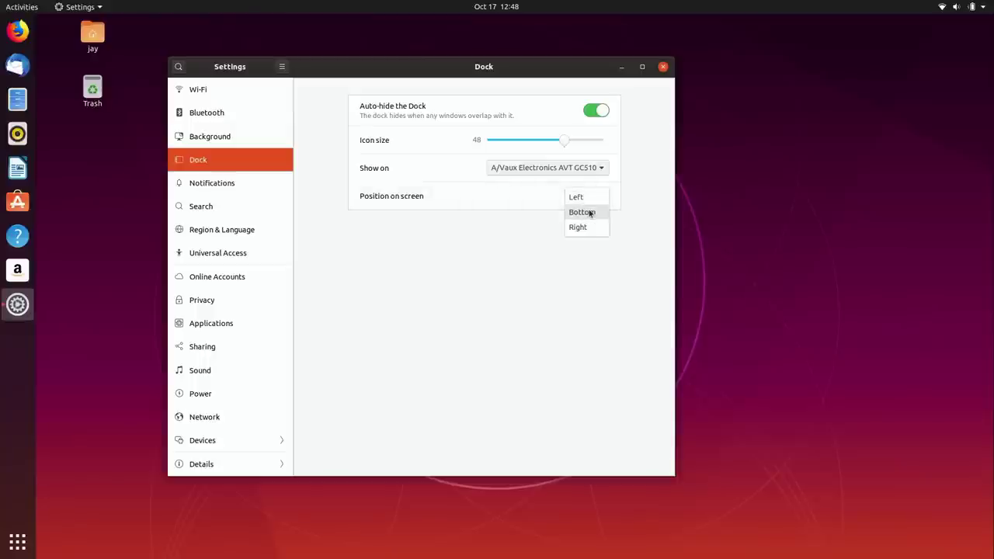
{"action": "left_click", "coordinate": [588, 213]}
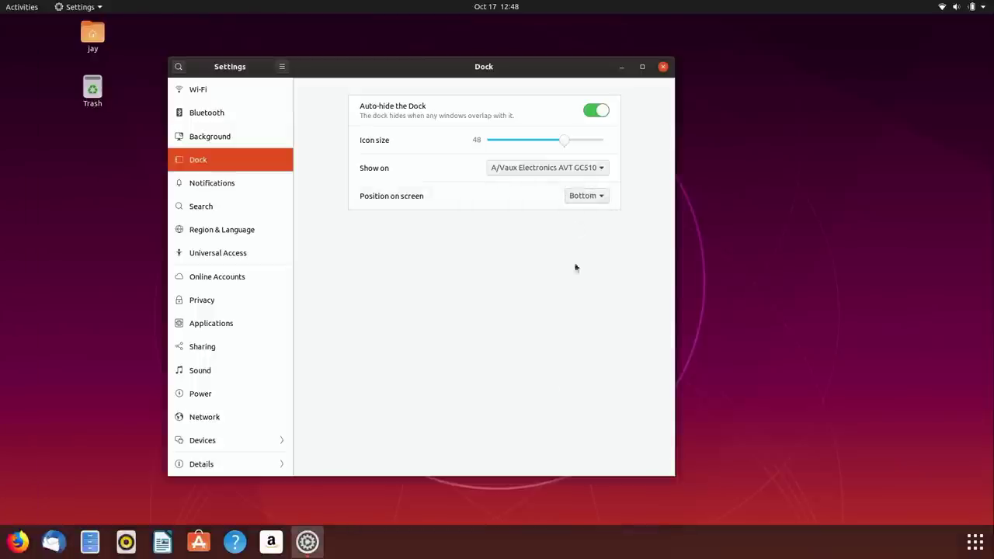
{"action": "left_click", "coordinate": [594, 197]}
{"action": "left_click", "coordinate": [594, 213]}
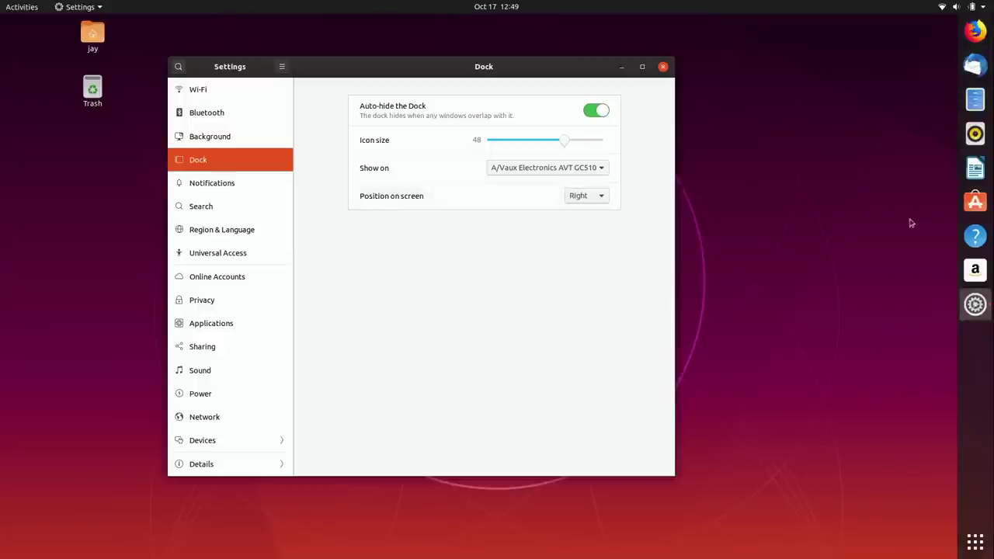
Set the dock's position back to Left and close the Settings window
{"action": "left_click", "coordinate": [592, 200]}
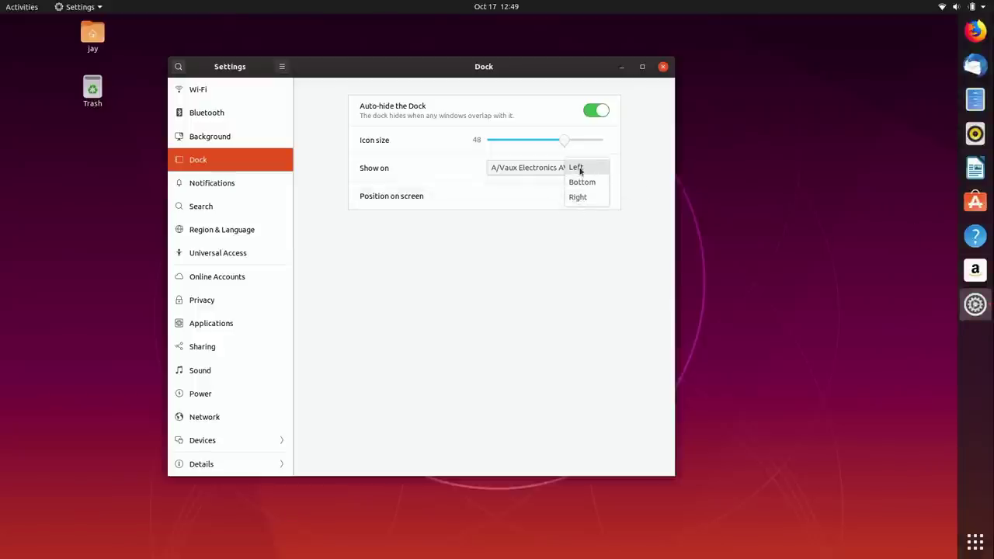
{"action": "left_click", "coordinate": [579, 170]}
{"action": "left_click", "coordinate": [662, 68]}
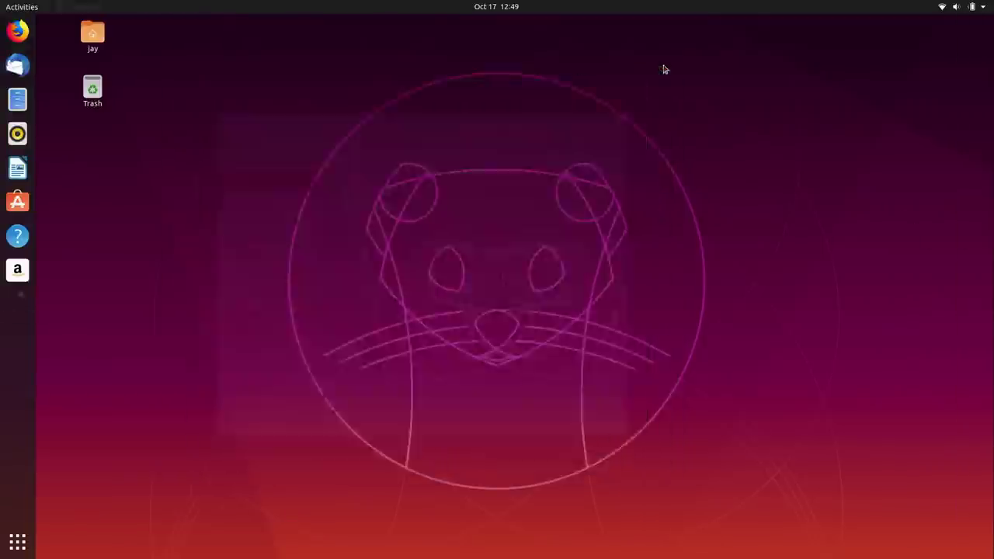
Open a file manager window, viewing the Activities overview both before and after it is open
{"action": "left_click", "coordinate": [23, 9]}
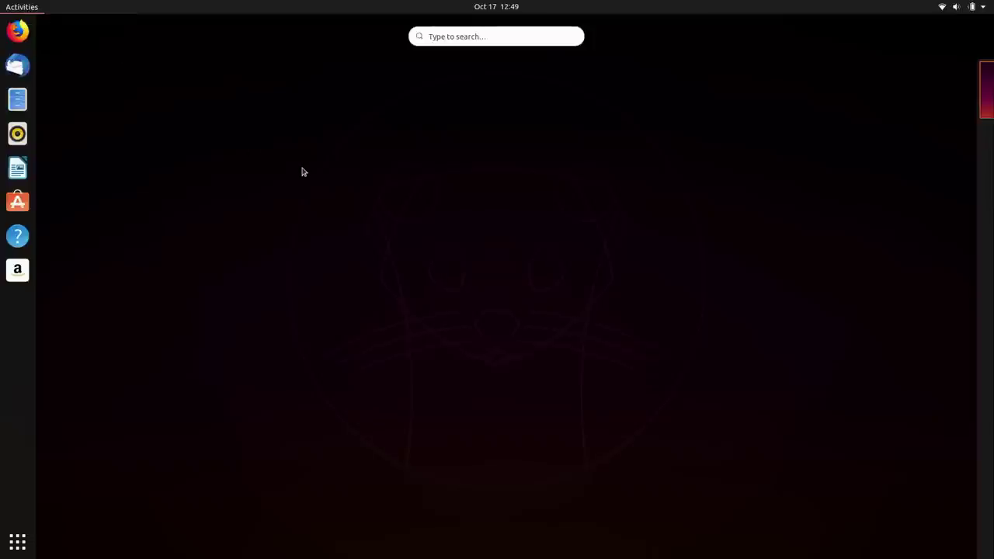
{"action": "left_click", "coordinate": [31, 10]}
{"action": "left_click", "coordinate": [18, 100]}
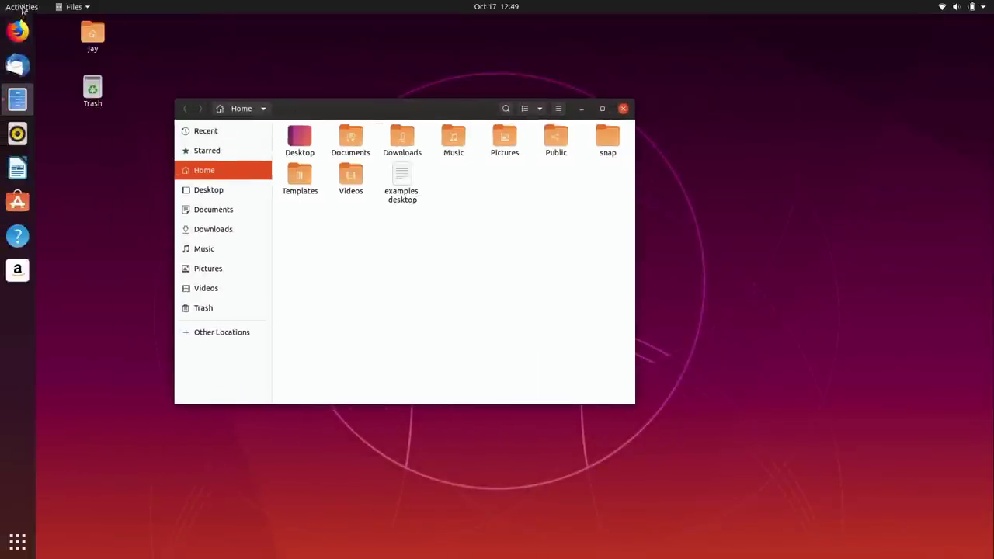
{"action": "left_click", "coordinate": [22, 9]}
{"action": "mouse_move", "coordinate": [292, 186]}
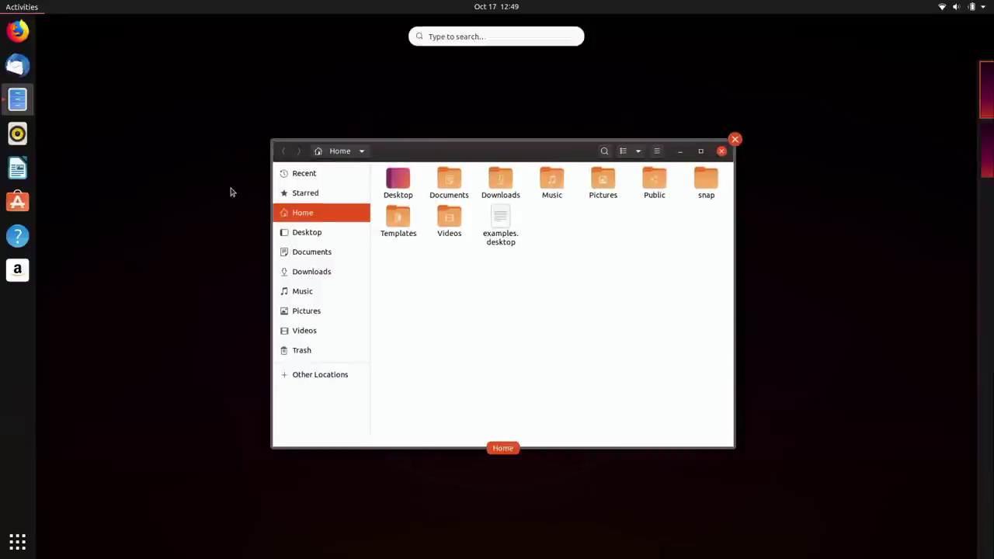
{"action": "left_click", "coordinate": [352, 111]}
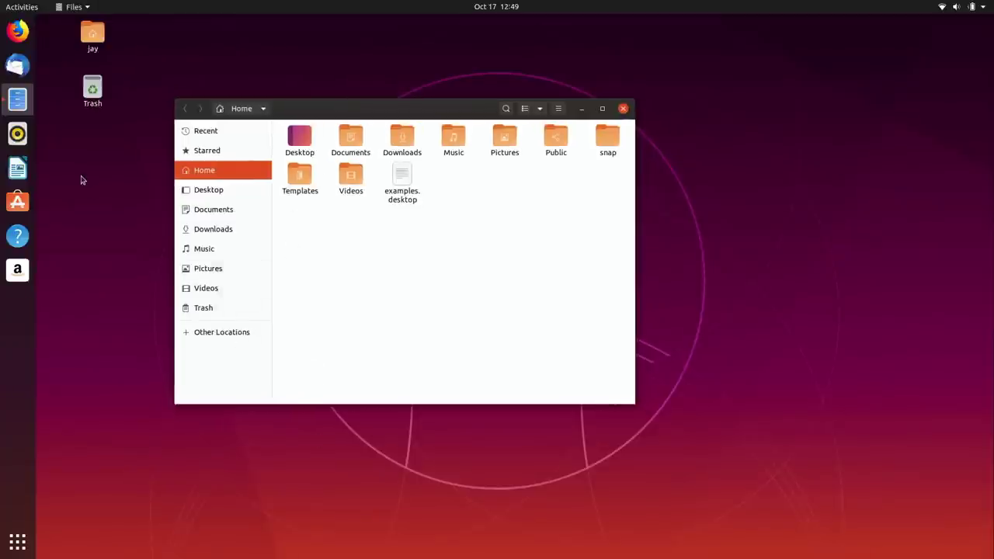
Launch LibreOffice Writer, dismiss the tip of the day and unmaximize its window
{"action": "left_click", "coordinate": [17, 168]}
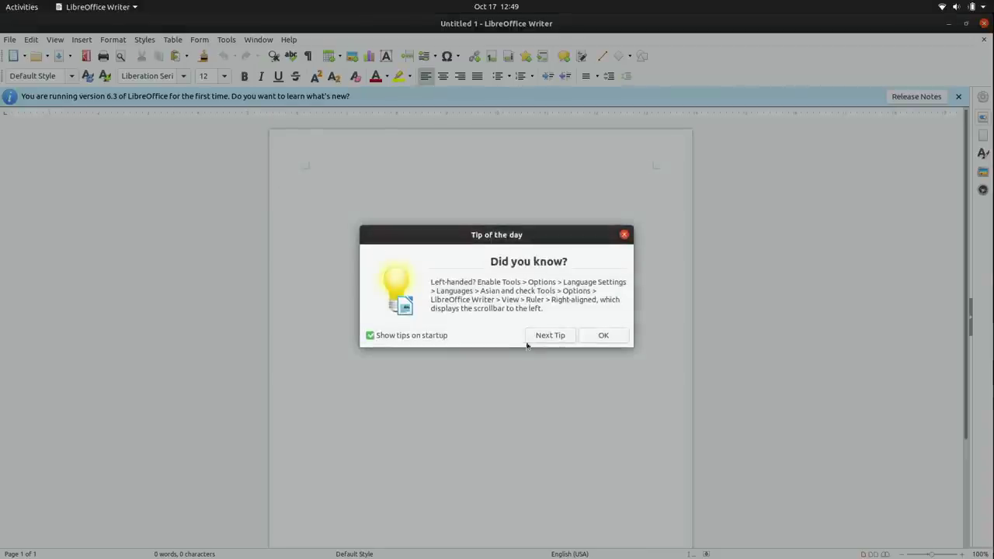
{"action": "left_click", "coordinate": [603, 336]}
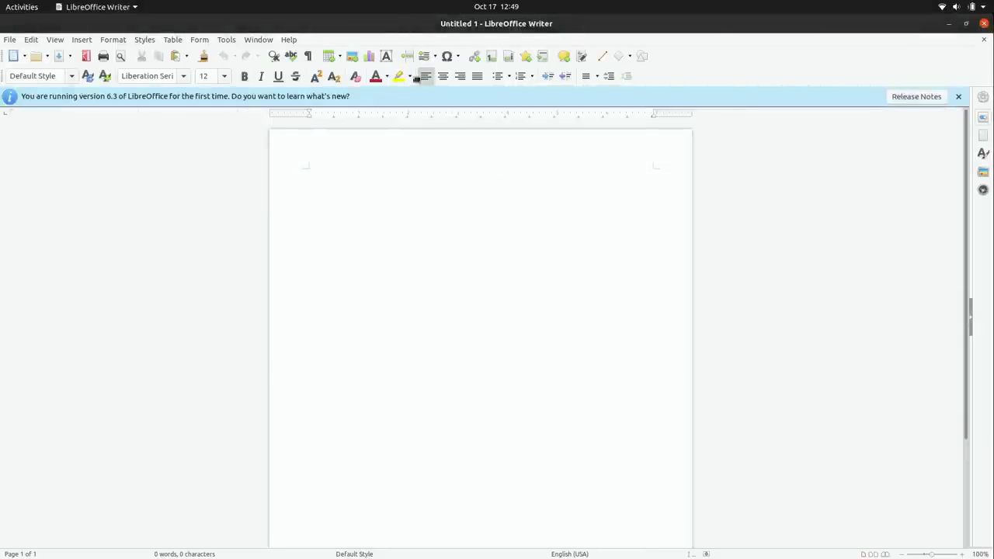
{"action": "double_click", "coordinate": [404, 26]}
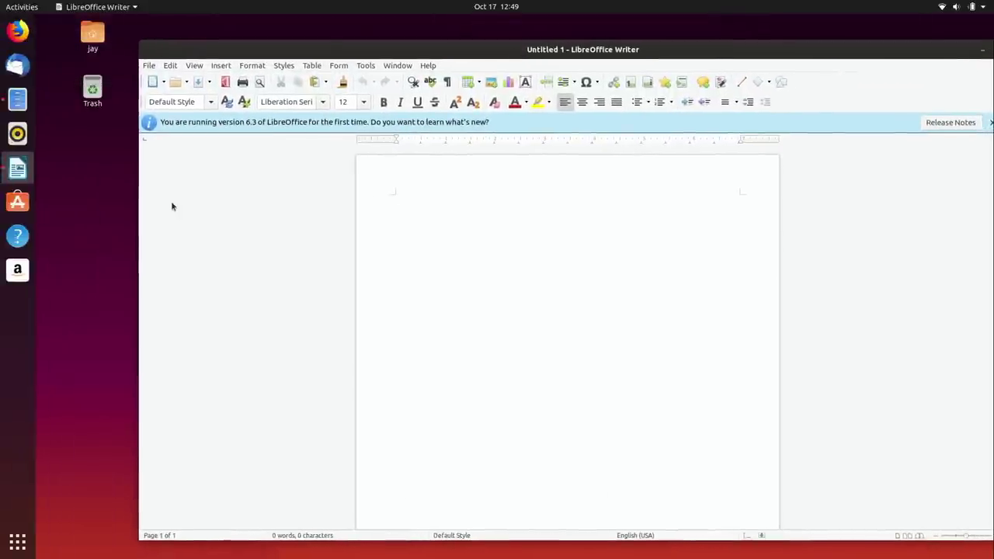
Launch Firefox, move its window away from the dock, and view all open windows in the Activities overview before returning to the desktop
{"action": "left_click", "coordinate": [18, 31]}
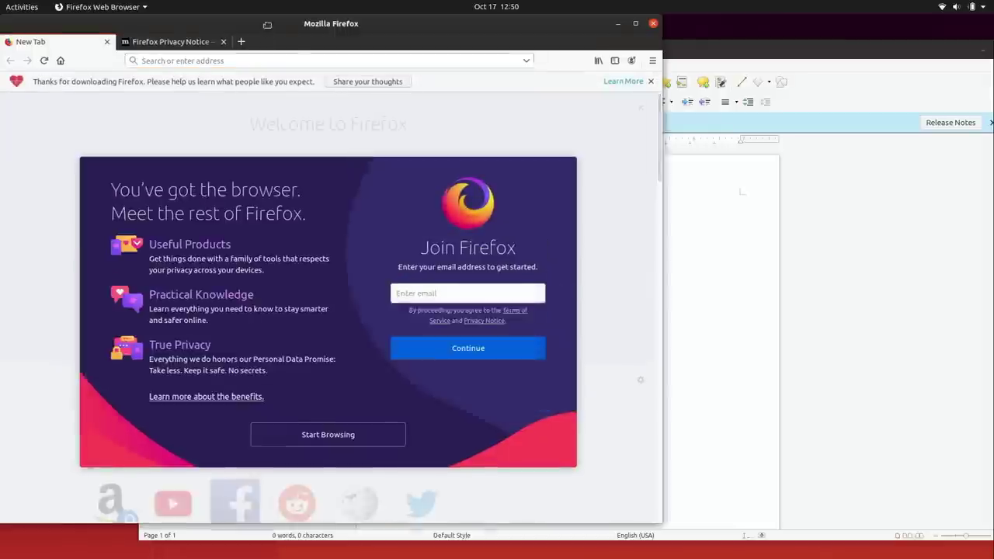
{"action": "left_click_drag", "start_coordinate": [267, 23], "coordinate": [355, 89]}
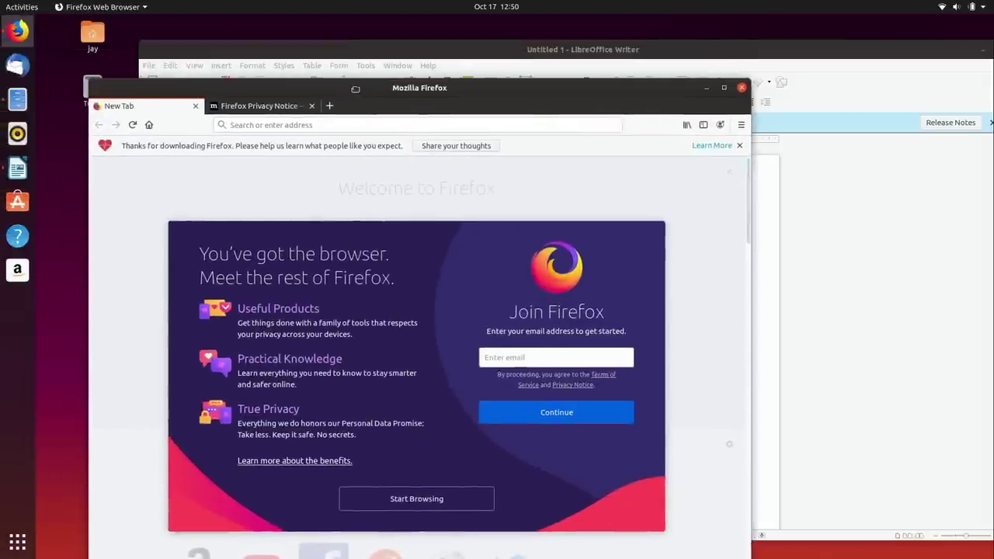
{"action": "left_click", "coordinate": [24, 7]}
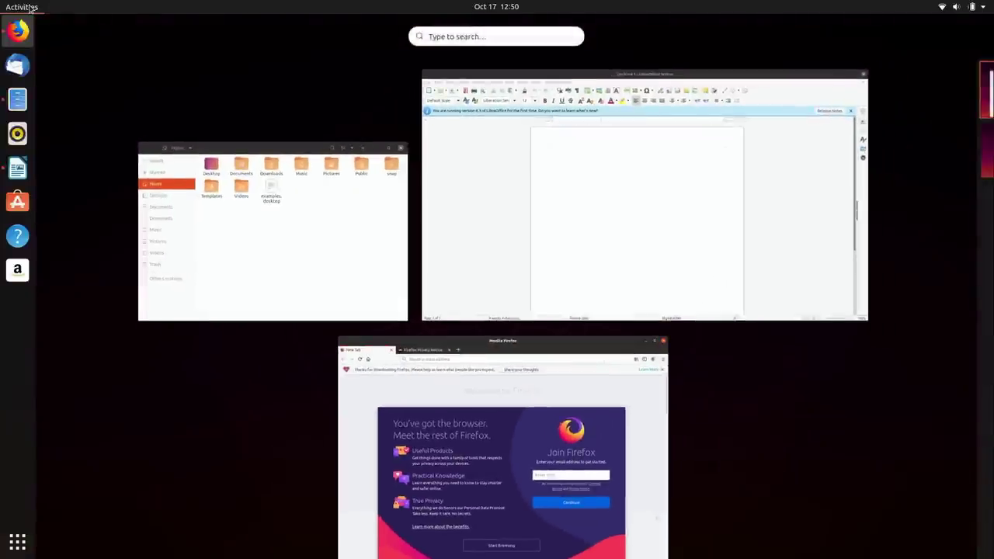
{"action": "left_click", "coordinate": [23, 7]}
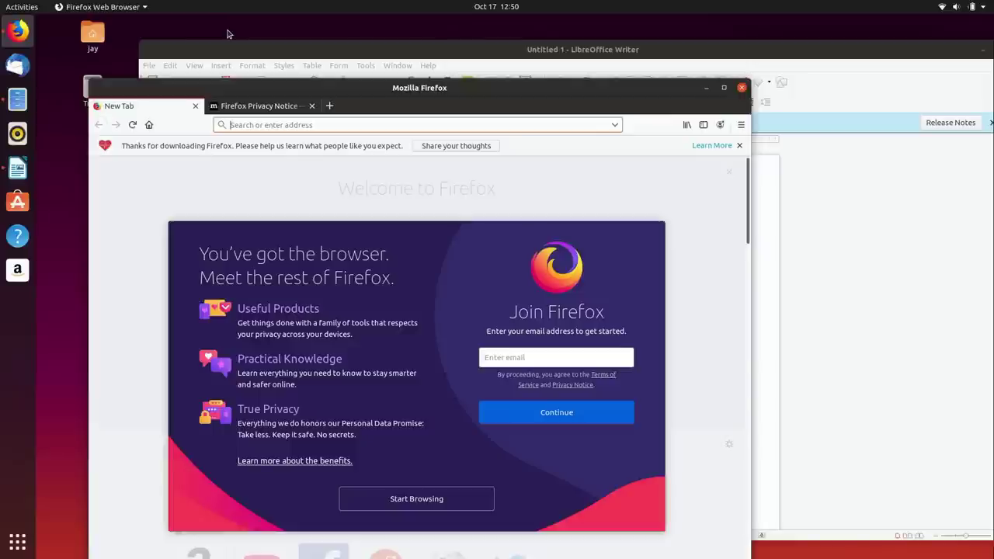
View all open windows in the Activities overview, return to the desktop and maximize the LibreOffice Writer window
{"action": "key", "text": "super"}
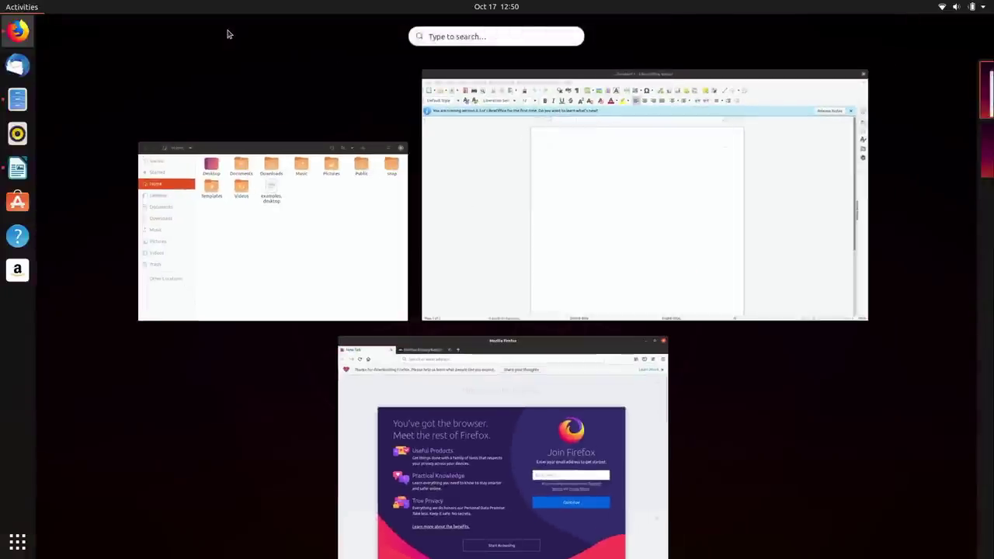
{"action": "key", "text": "super"}
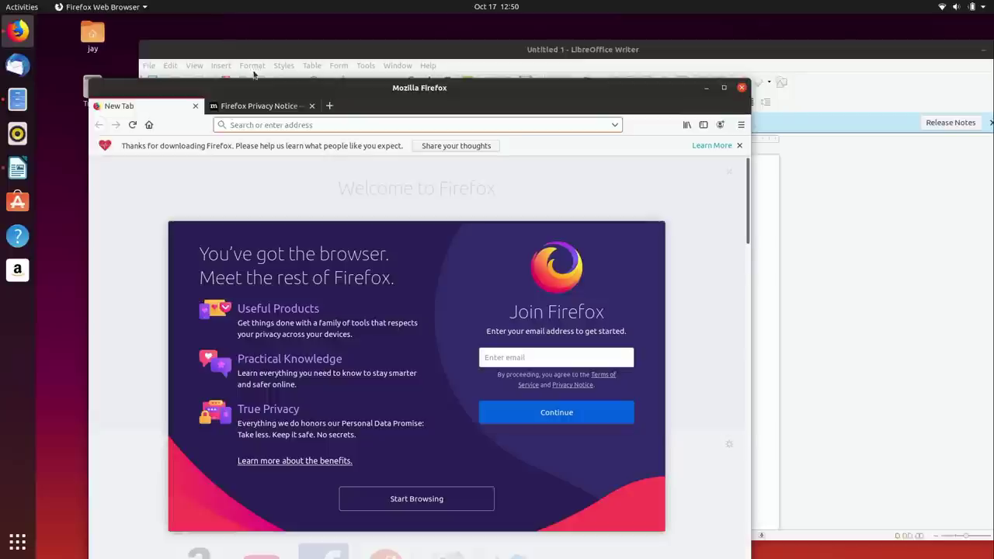
{"action": "double_click", "coordinate": [298, 53]}
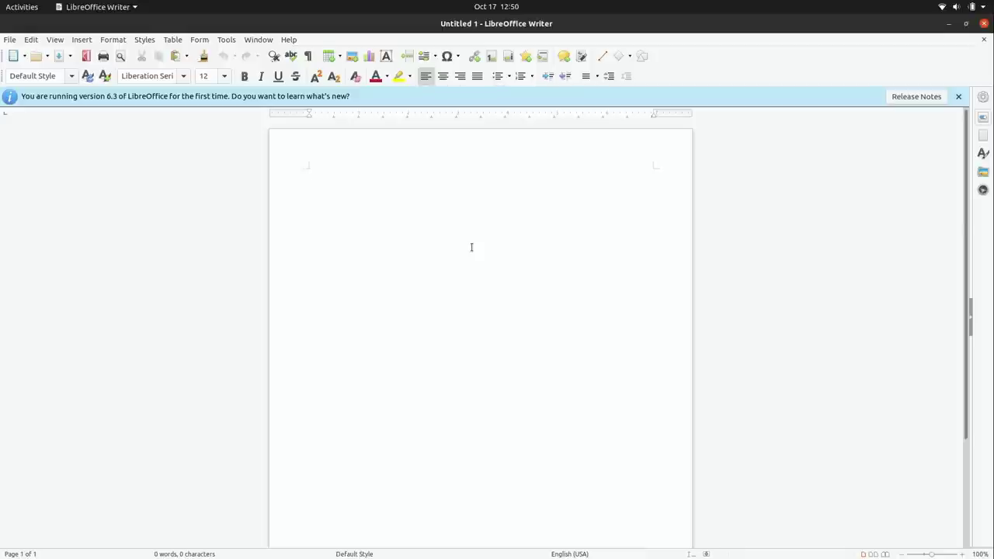
Use the window switcher to bring the file manager to the front and return focus to the Writer window
{"action": "key", "text": "alt+Tab"}
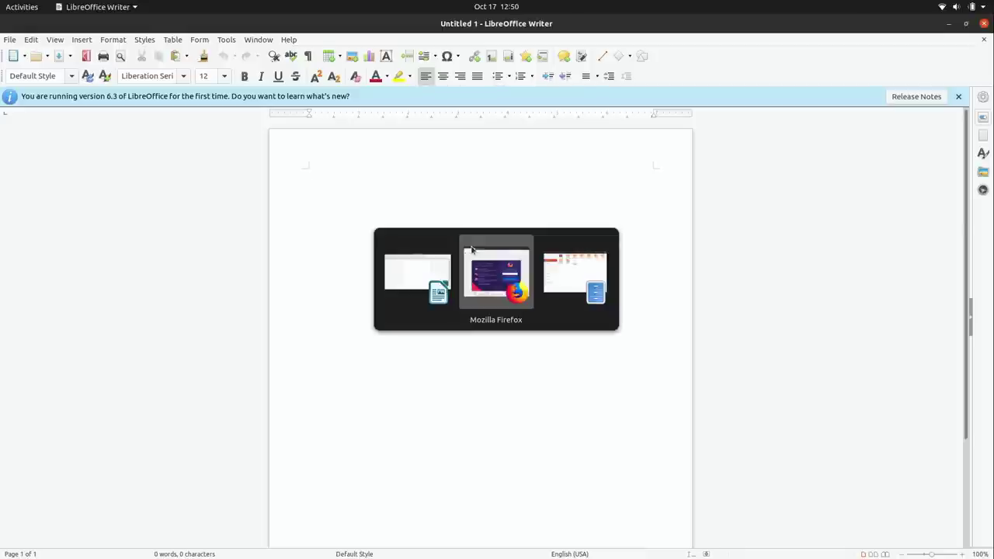
{"action": "key", "text": "alt+Tab"}
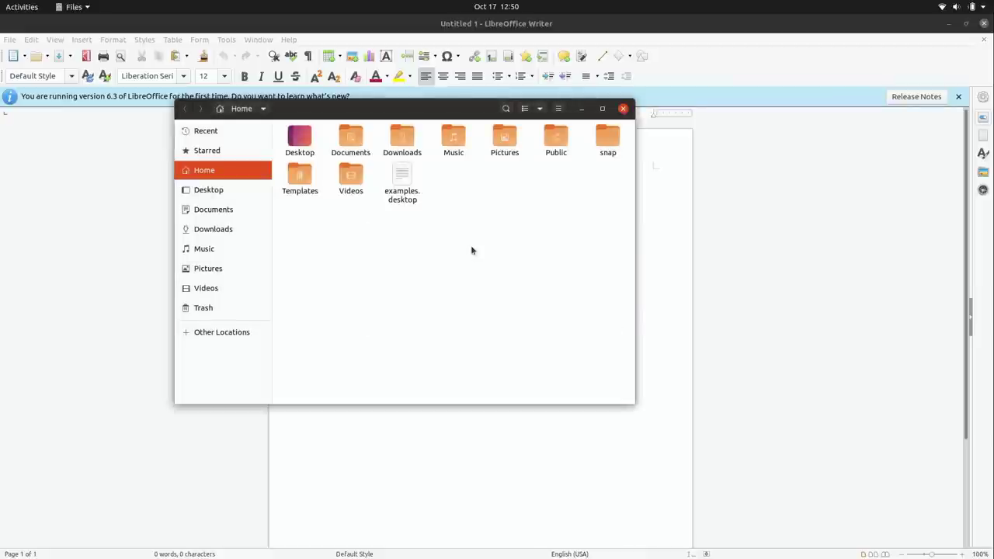
{"action": "left_click", "coordinate": [743, 232]}
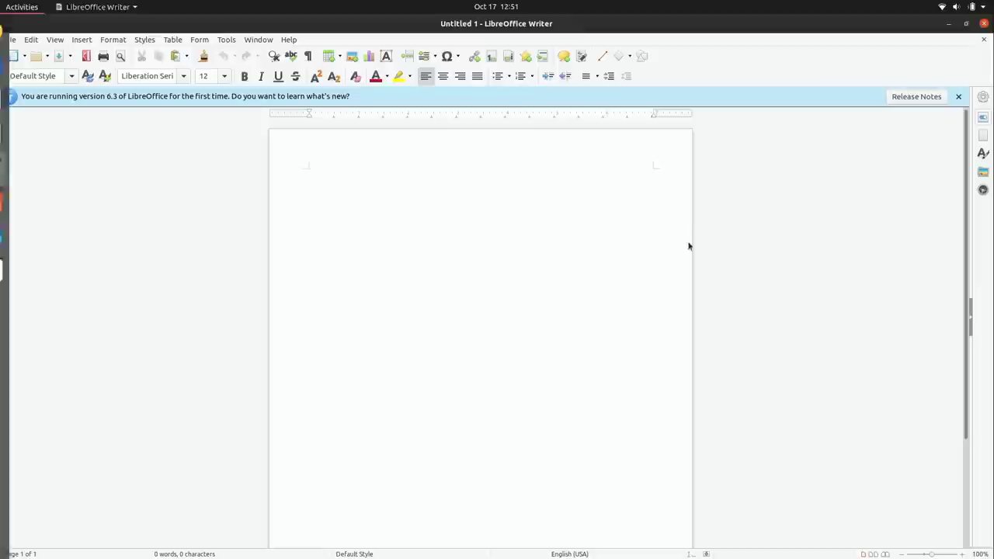
Alternate repeatedly between the Home file manager window and Writer, picking the file manager from the Activities overview each time
{"action": "key", "text": "super"}
{"action": "left_click", "coordinate": [371, 265]}
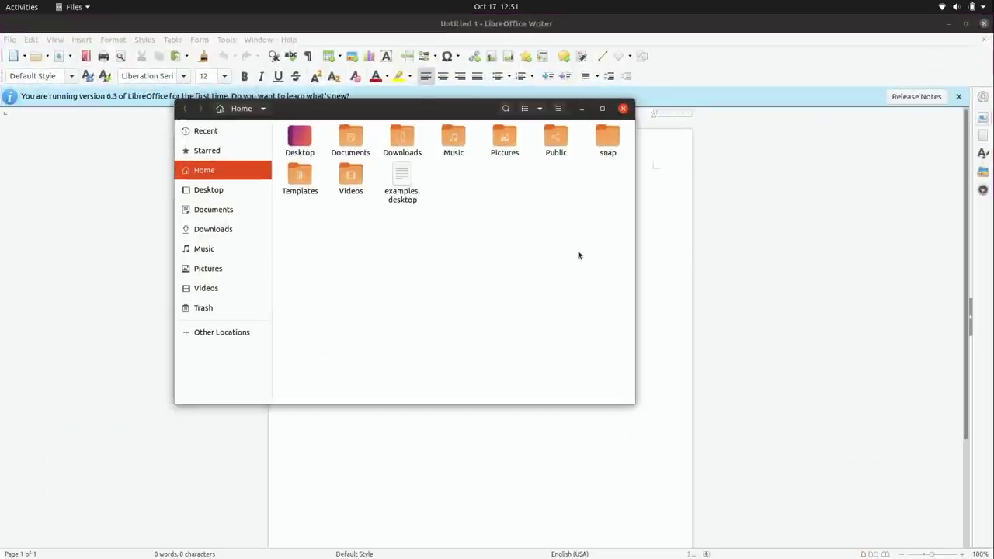
{"action": "left_click", "coordinate": [688, 249]}
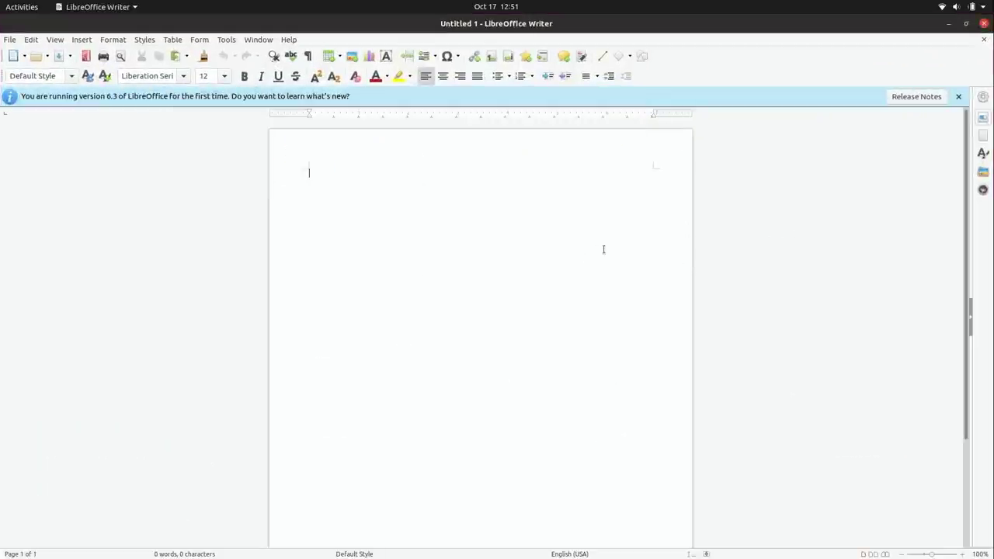
{"action": "key", "text": "super"}
{"action": "left_click", "coordinate": [281, 251]}
{"action": "key", "text": "alt+Tab"}
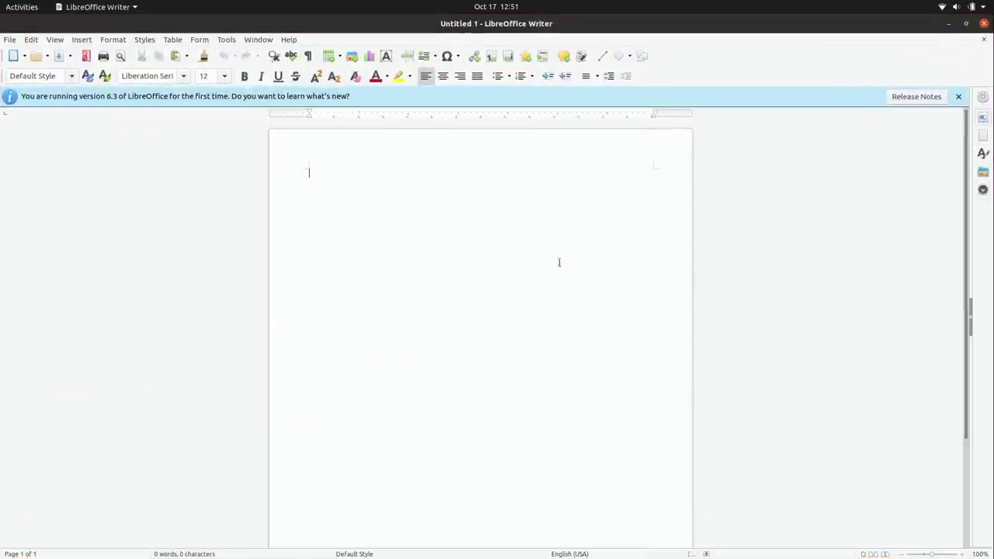
{"action": "key", "text": "super"}
{"action": "left_click", "coordinate": [310, 243]}
Use the Activities overview to bring up Firefox, Writer and the file manager in turn, ending back on Writer
{"action": "key", "text": "super"}
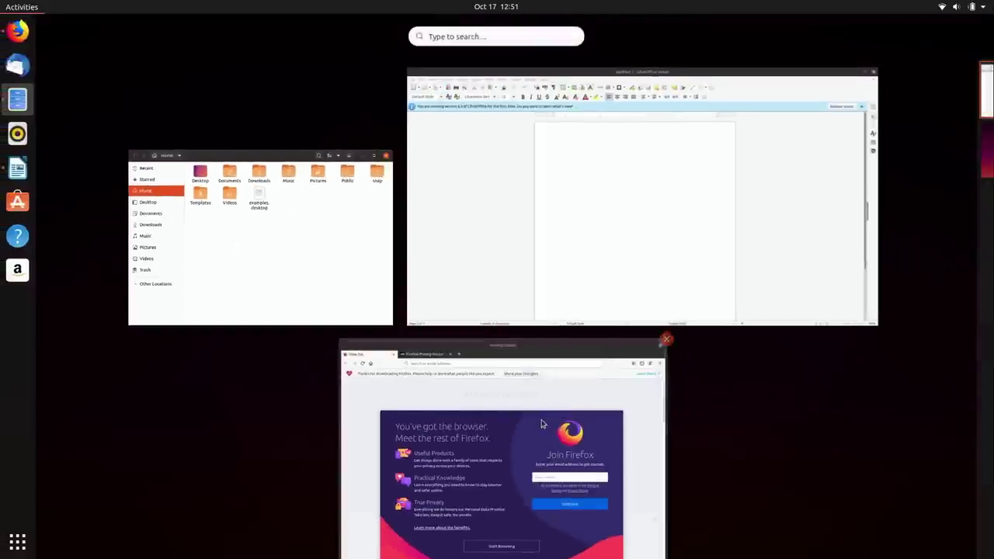
{"action": "left_click", "coordinate": [505, 419]}
{"action": "key", "text": "super"}
{"action": "left_click", "coordinate": [745, 300]}
{"action": "key", "text": "super"}
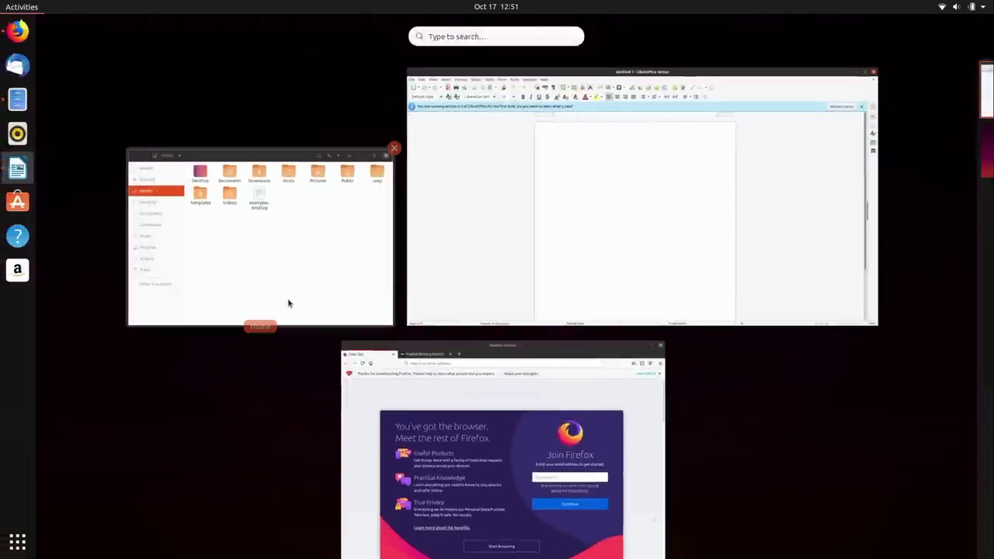
{"action": "left_click", "coordinate": [290, 303]}
{"action": "left_click", "coordinate": [722, 300]}
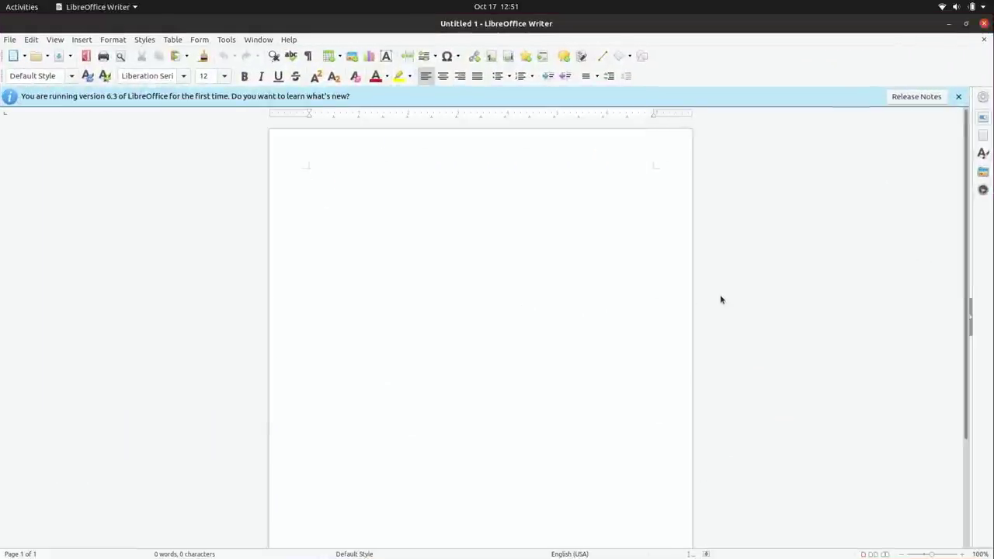
Select Writer in the Activities overview, reopen the overview and bring the Firefox window to the front
{"action": "key", "text": "super"}
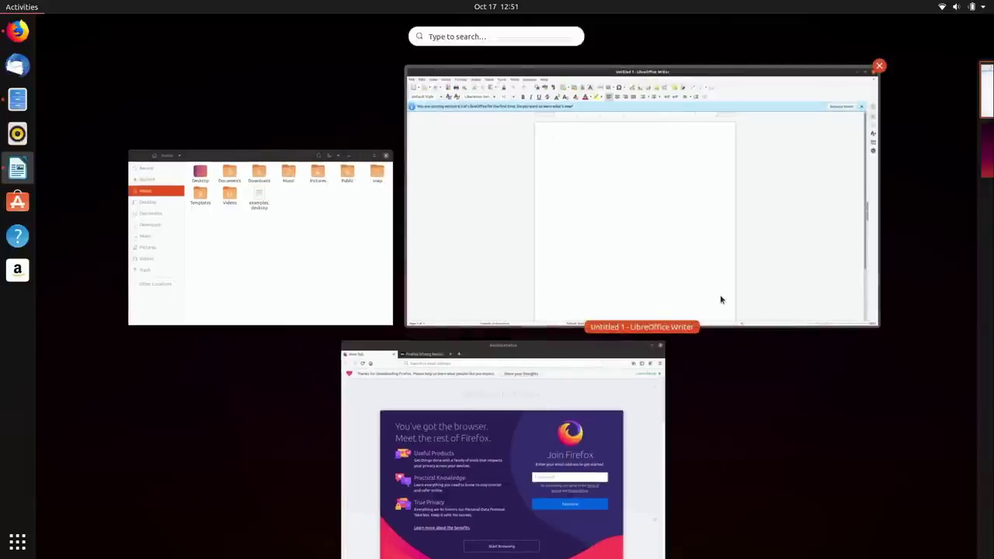
{"action": "left_click", "coordinate": [720, 300]}
{"action": "key", "text": "super"}
{"action": "left_click", "coordinate": [644, 424]}
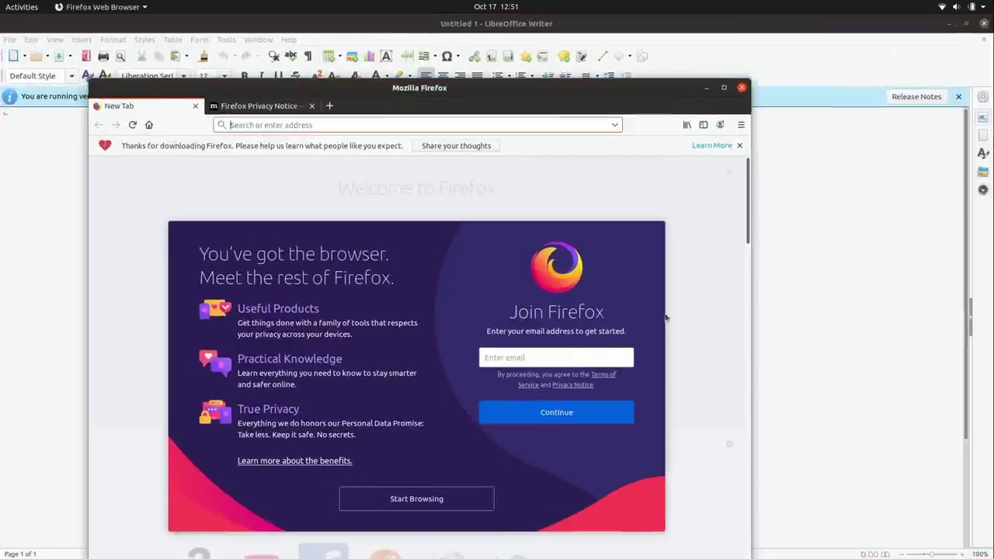
Close the Firefox window from the Activities overview, confirming that all its tabs are closed
{"action": "key", "text": "super"}
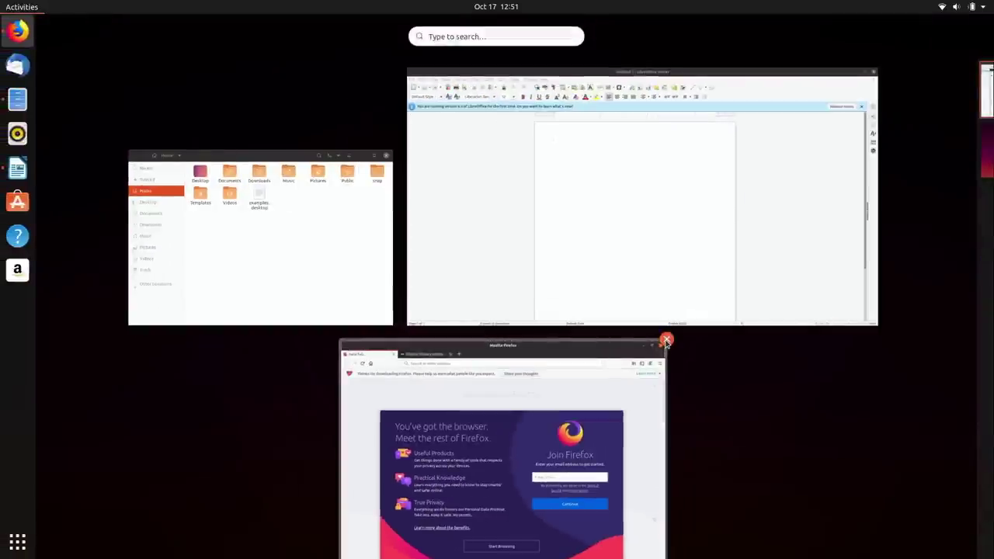
{"action": "left_click", "coordinate": [666, 342]}
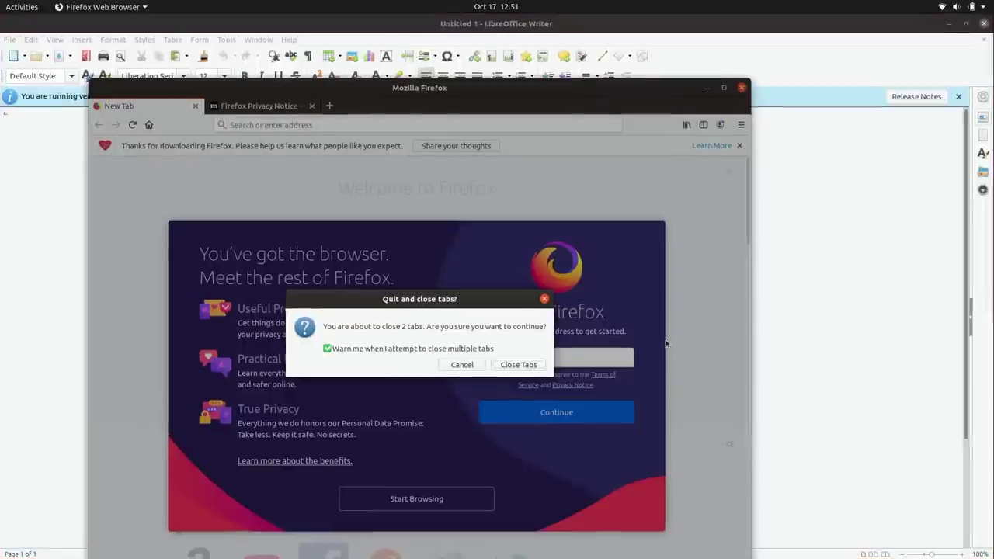
{"action": "left_click", "coordinate": [518, 365]}
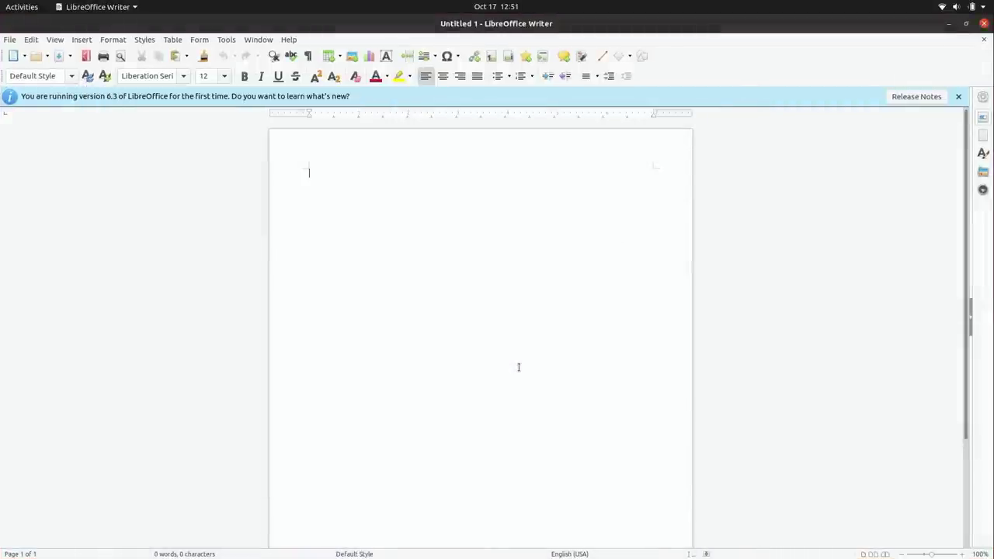
Search for "fir" in the Activities overview and launch Firefox Web Browser from the result
{"action": "key", "text": "super"}
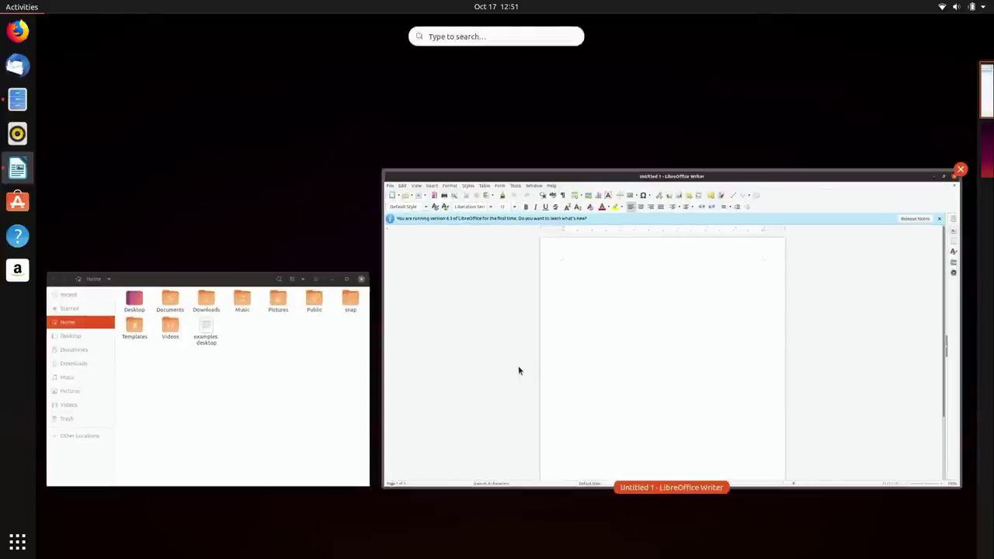
{"action": "type", "text": "fir"}
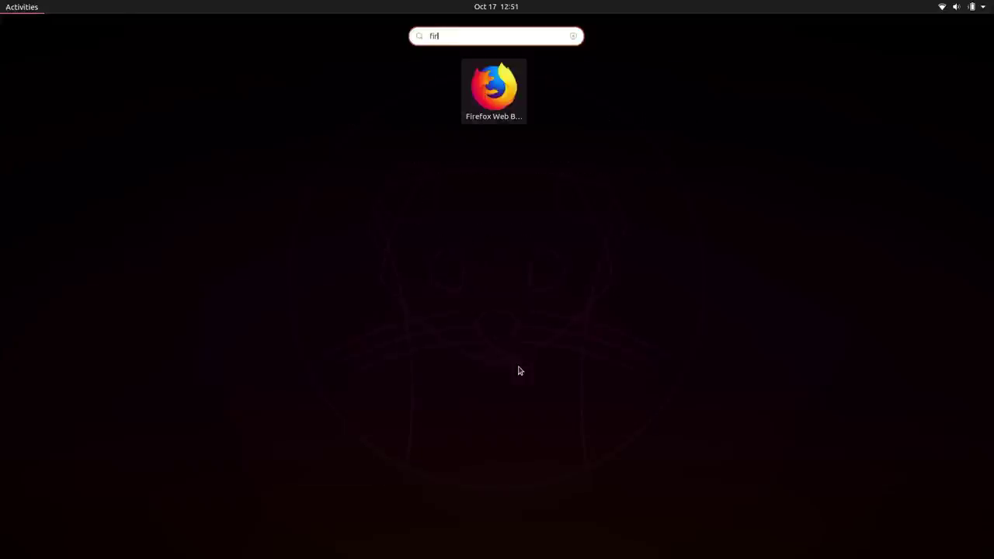
{"action": "left_click", "coordinate": [503, 91]}
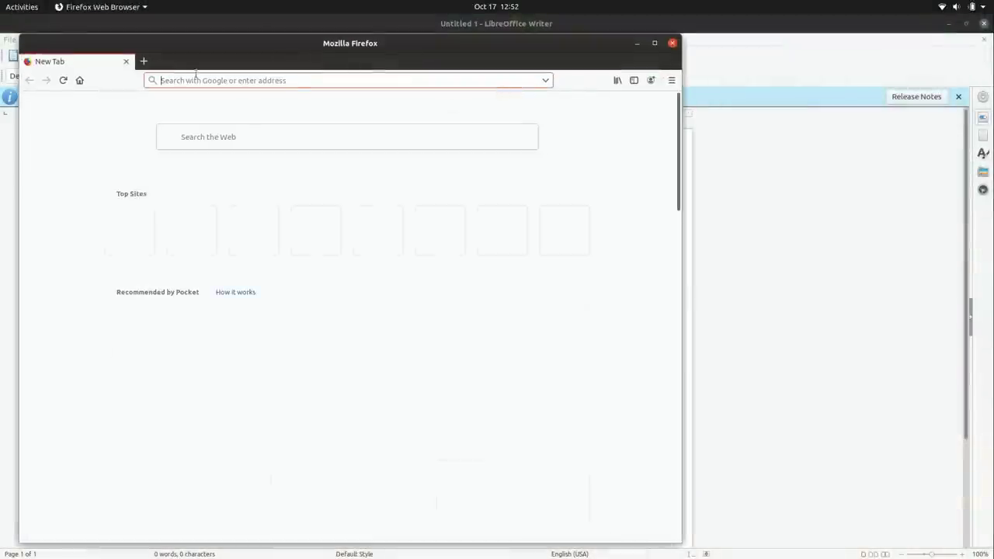
Show the Activities overview and examine the Firefox dock icon's context options, dismissing them without choosing any
{"action": "left_click", "coordinate": [7, 6]}
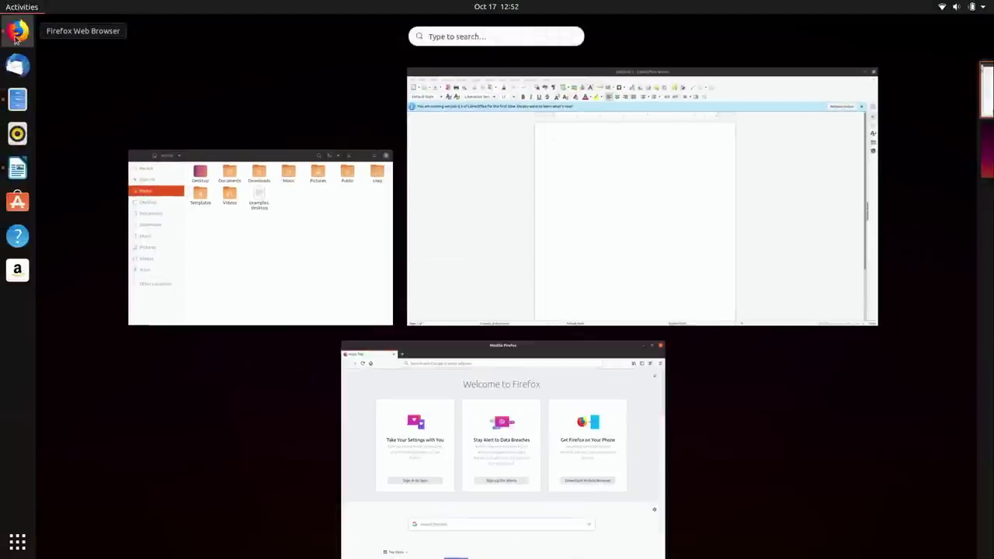
{"action": "right_click", "coordinate": [15, 37]}
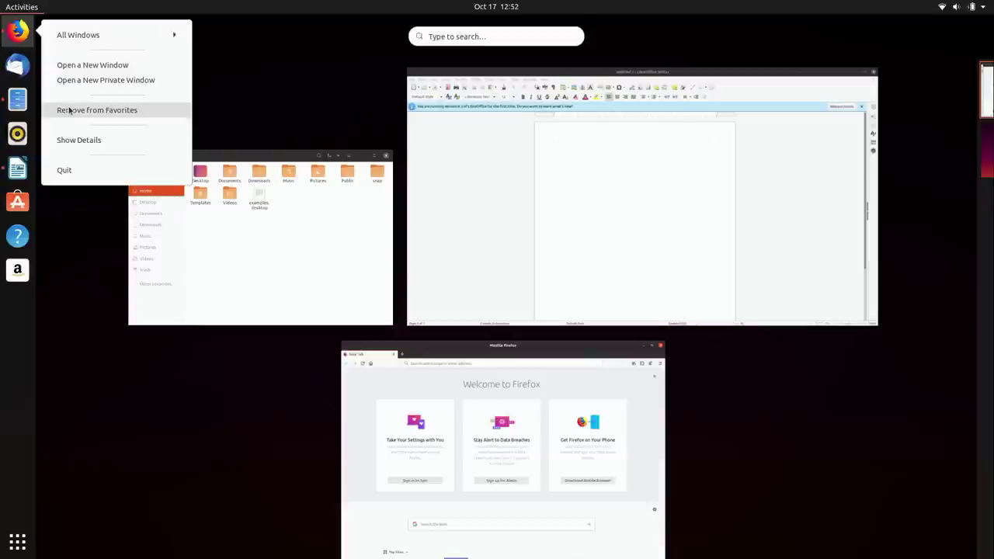
{"action": "left_click", "coordinate": [5, 326]}
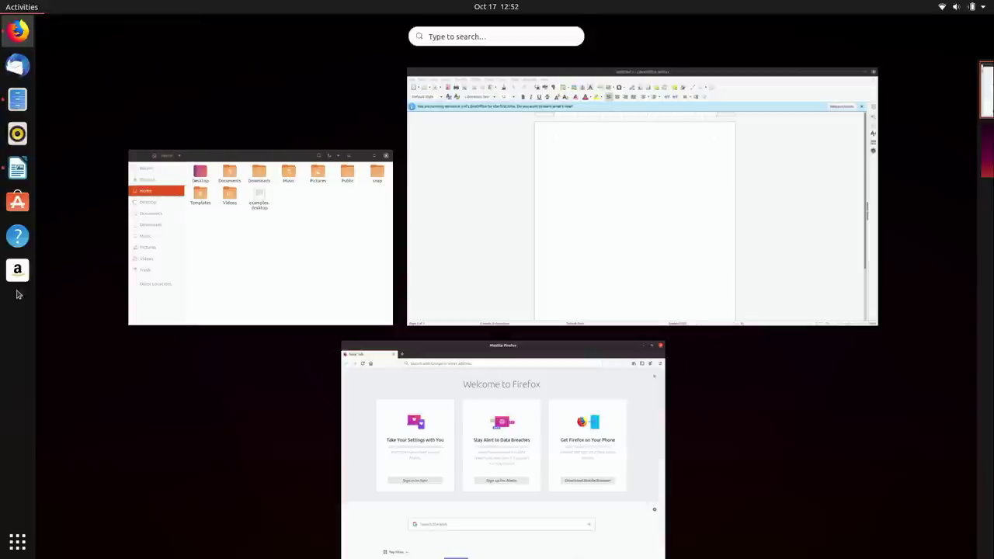
Remove Amazon from the dock's favorites
{"action": "right_click", "coordinate": [19, 272]}
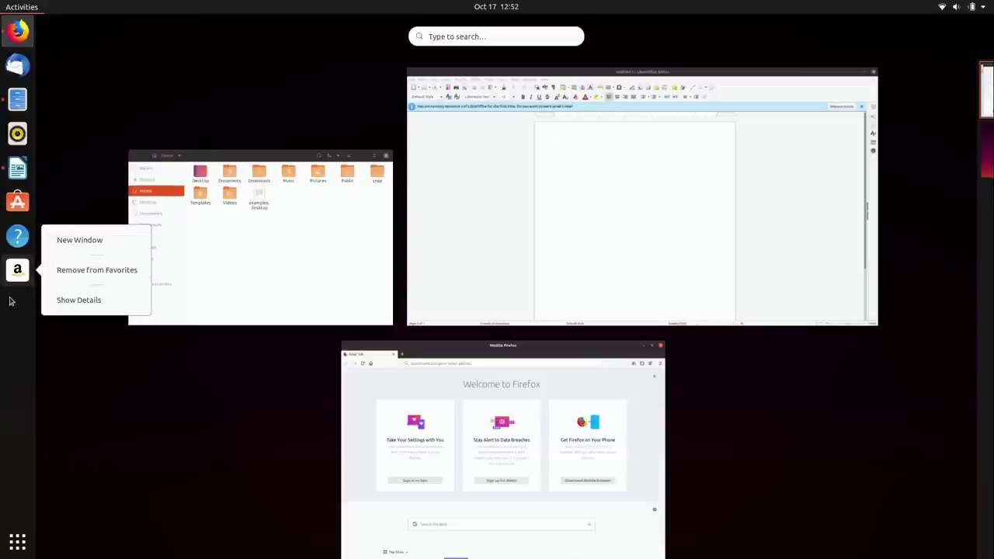
{"action": "left_click", "coordinate": [12, 297]}
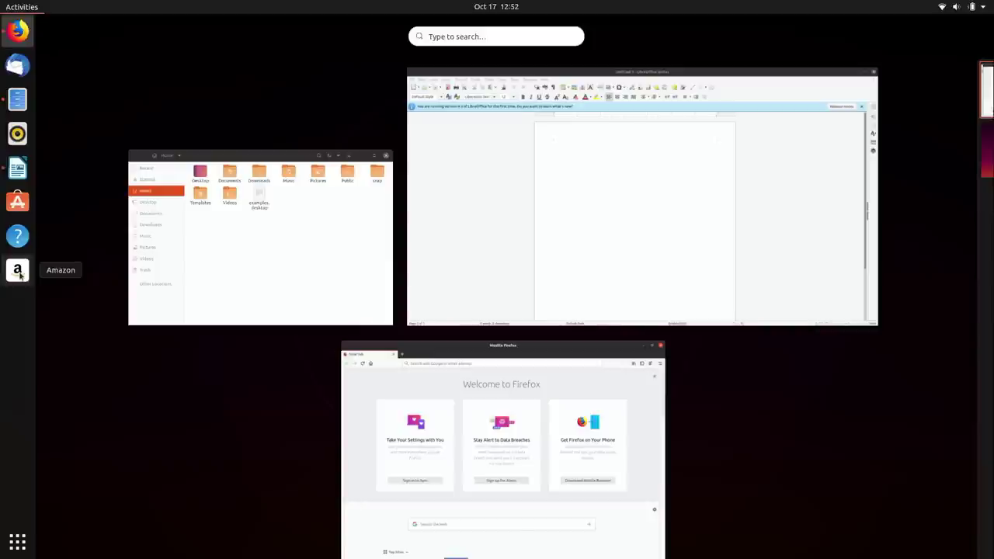
{"action": "right_click", "coordinate": [21, 274]}
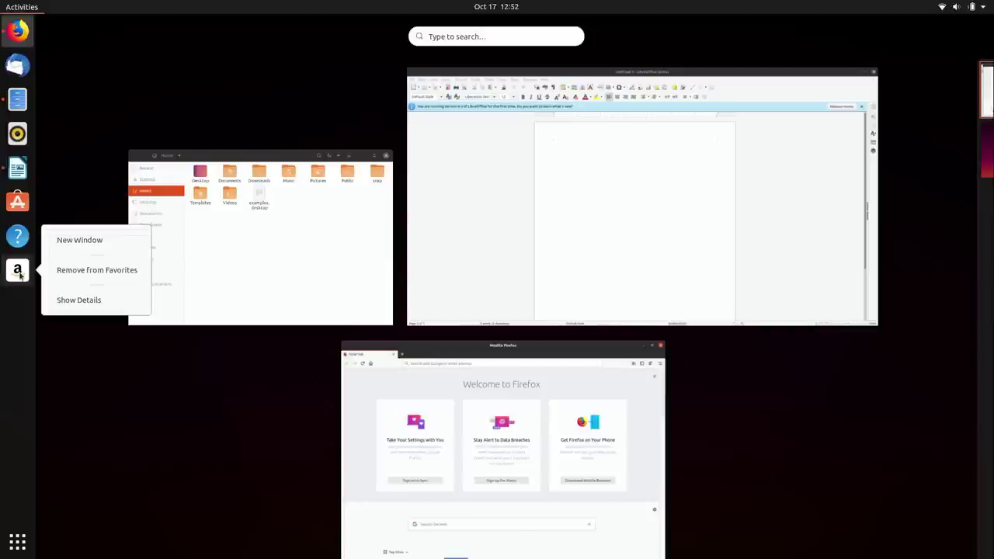
{"action": "left_click", "coordinate": [125, 272]}
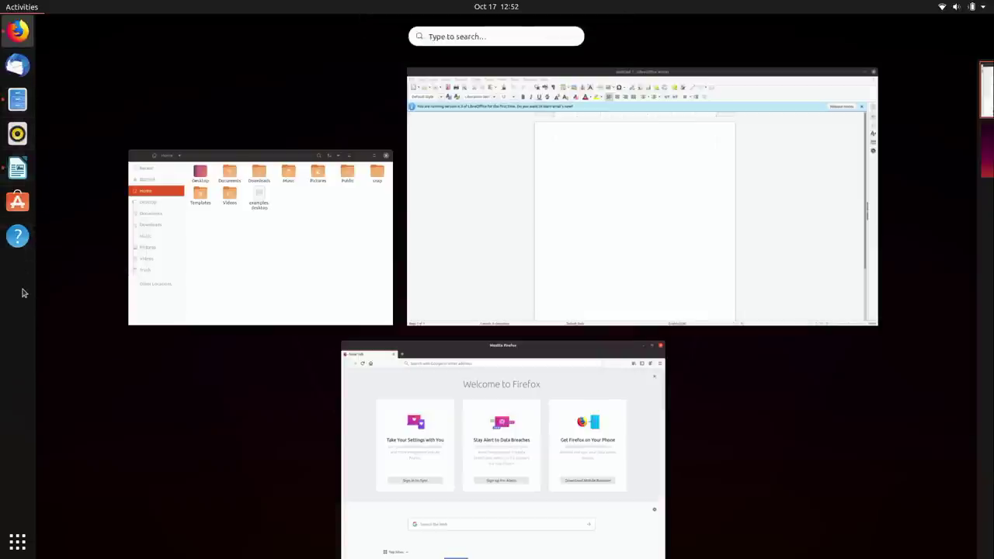
Open the Ubuntu Desktop Guide from the dock and remove Help from the favorites while it is running
{"action": "left_click", "coordinate": [18, 237]}
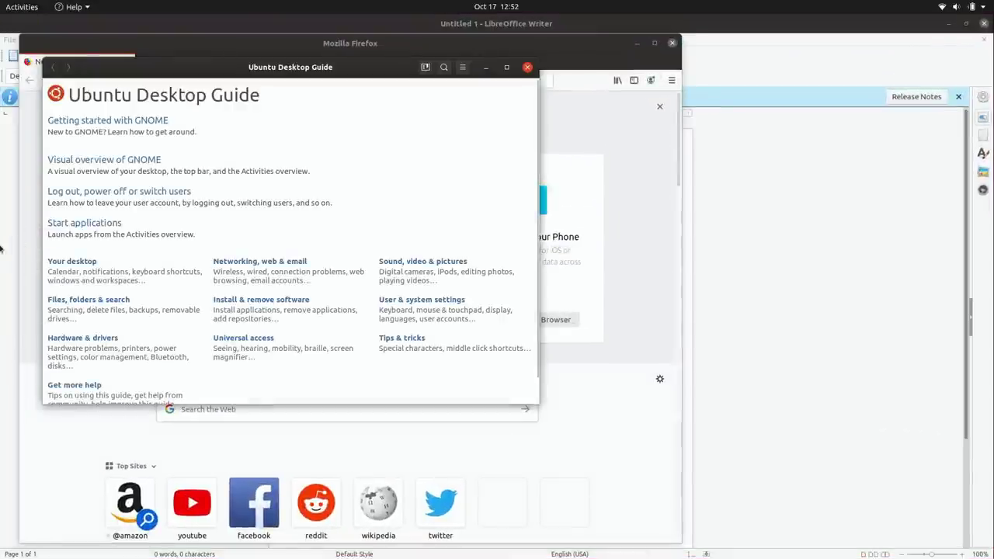
{"action": "left_click", "coordinate": [19, 7]}
{"action": "right_click", "coordinate": [19, 237]}
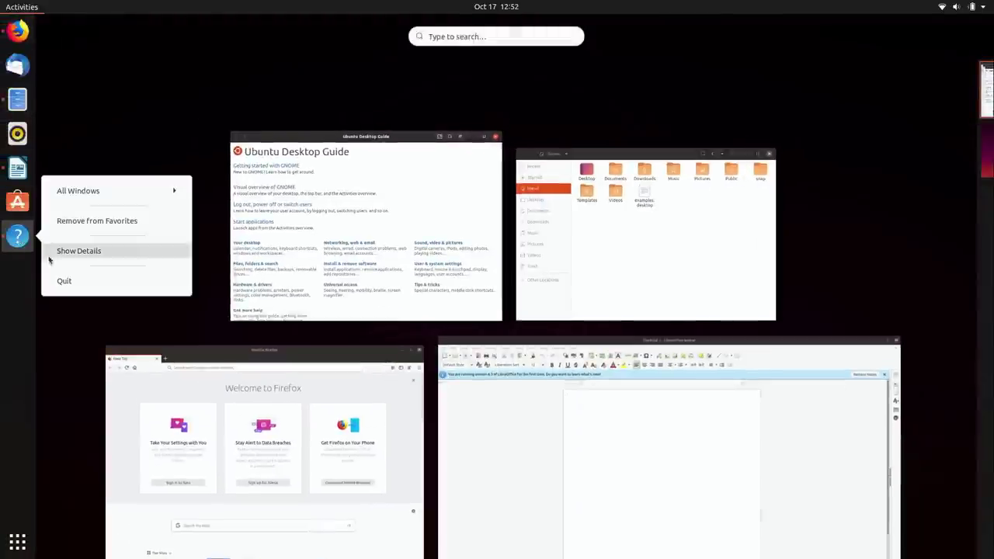
{"action": "left_click", "coordinate": [68, 223]}
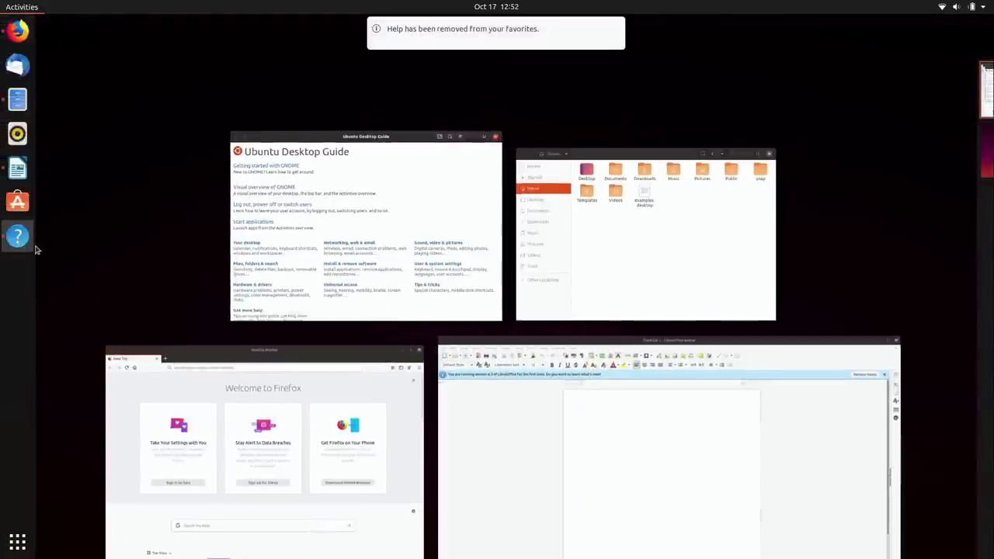
Close the Ubuntu Desktop Guide window, checking the dock in the Activities overview before and after, and leave the overview
{"action": "left_click", "coordinate": [251, 261]}
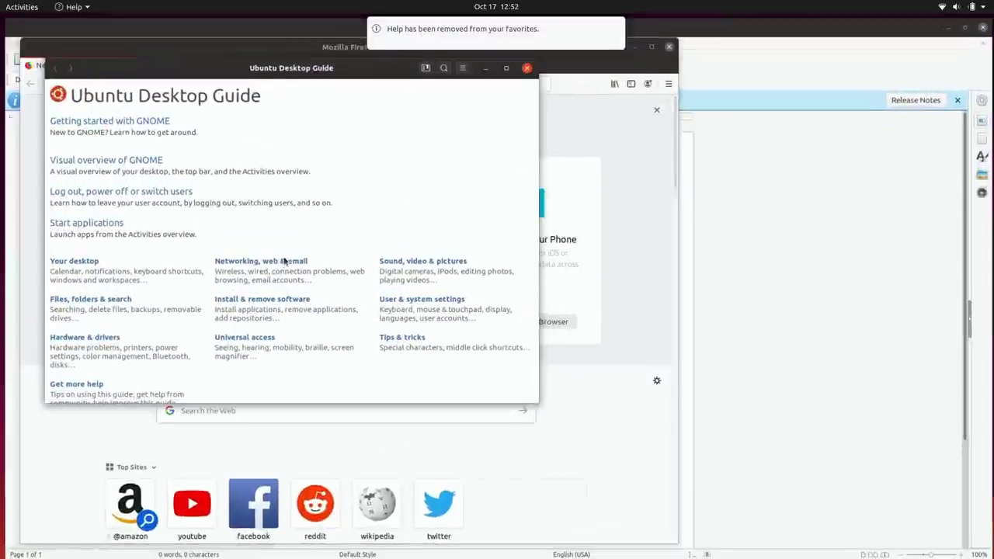
{"action": "mouse_move", "coordinate": [3, 4]}
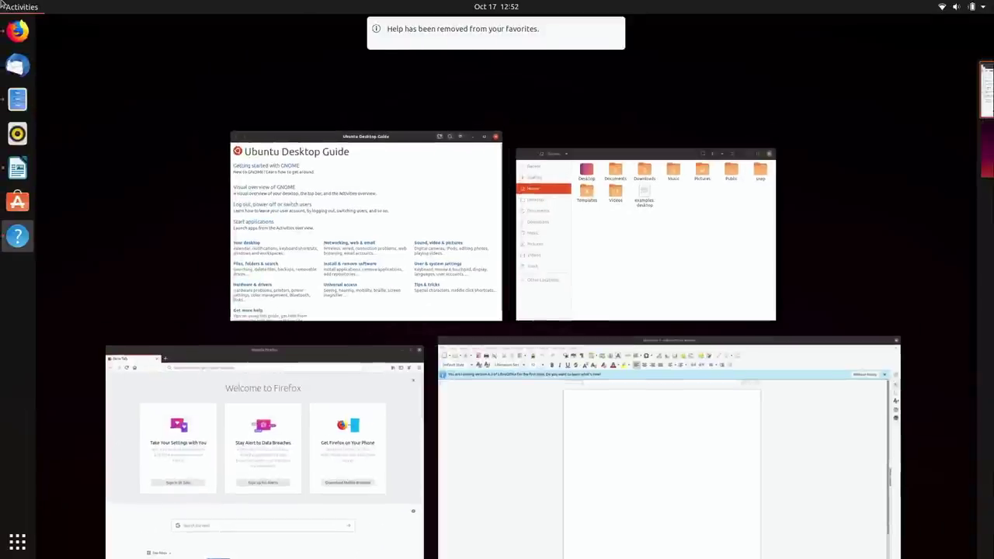
{"action": "left_click", "coordinate": [465, 156]}
{"action": "left_click", "coordinate": [527, 68]}
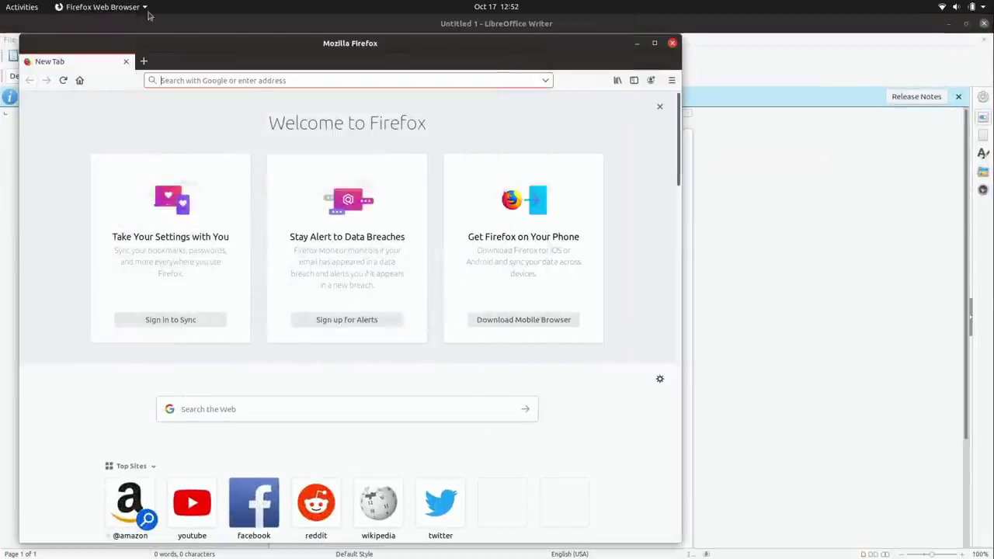
{"action": "mouse_move", "coordinate": [2, 4]}
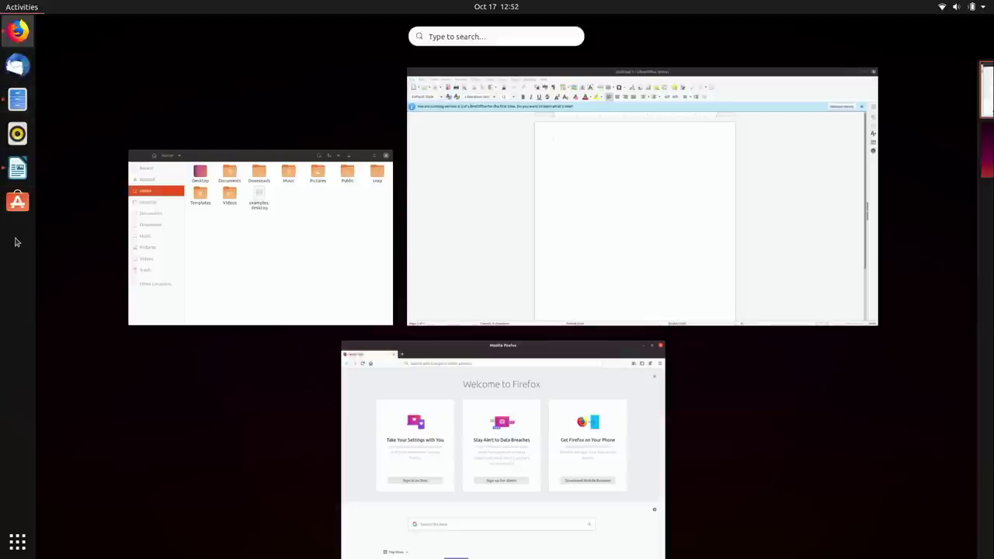
{"action": "key", "text": "Escape"}
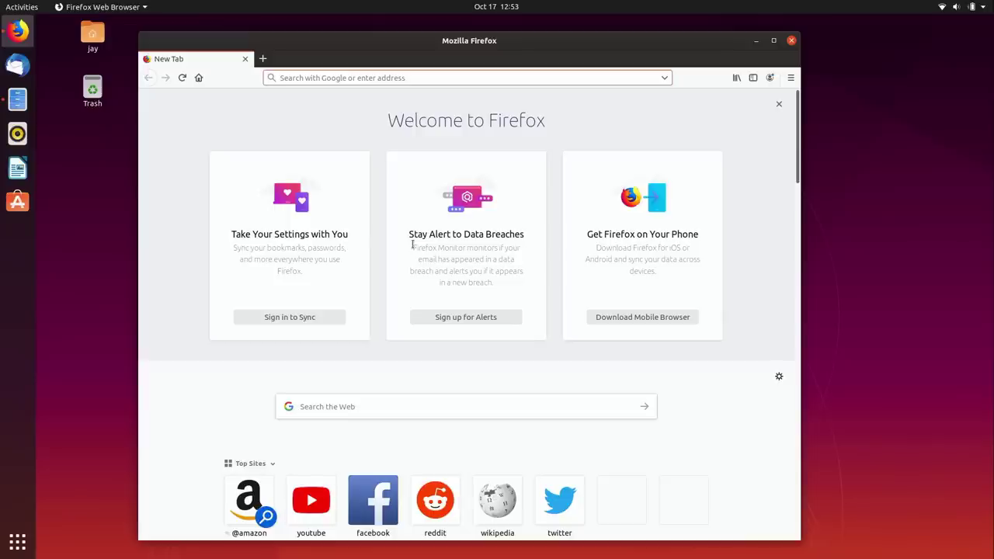
Search for "fire" in the Activities overview, then clear the search text
{"action": "key", "text": "super"}
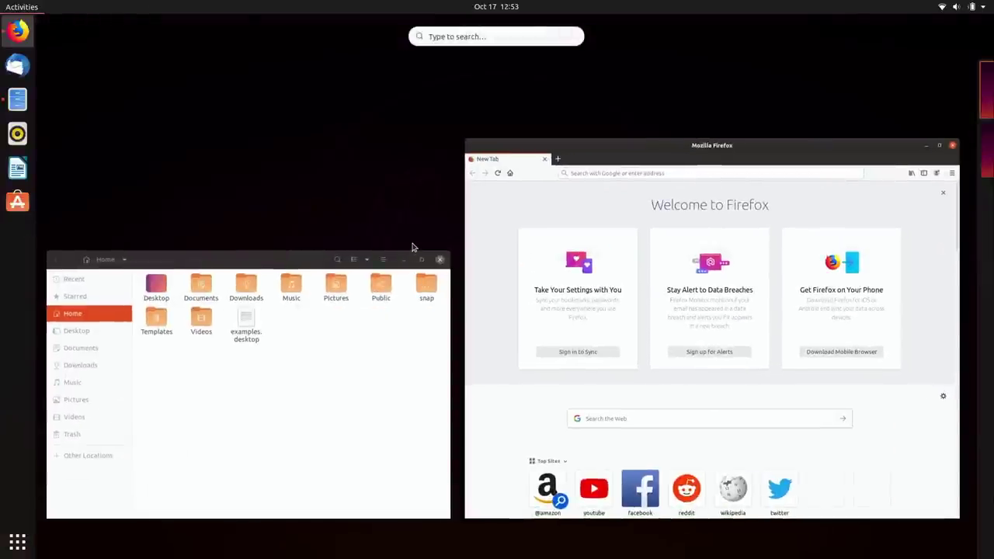
{"action": "left_click", "coordinate": [455, 36]}
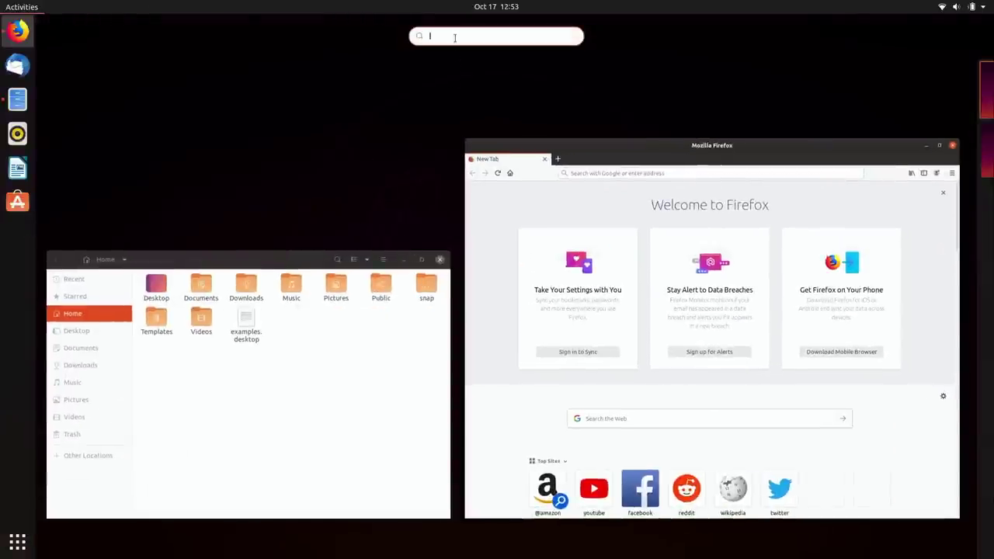
{"action": "type", "text": "fire"}
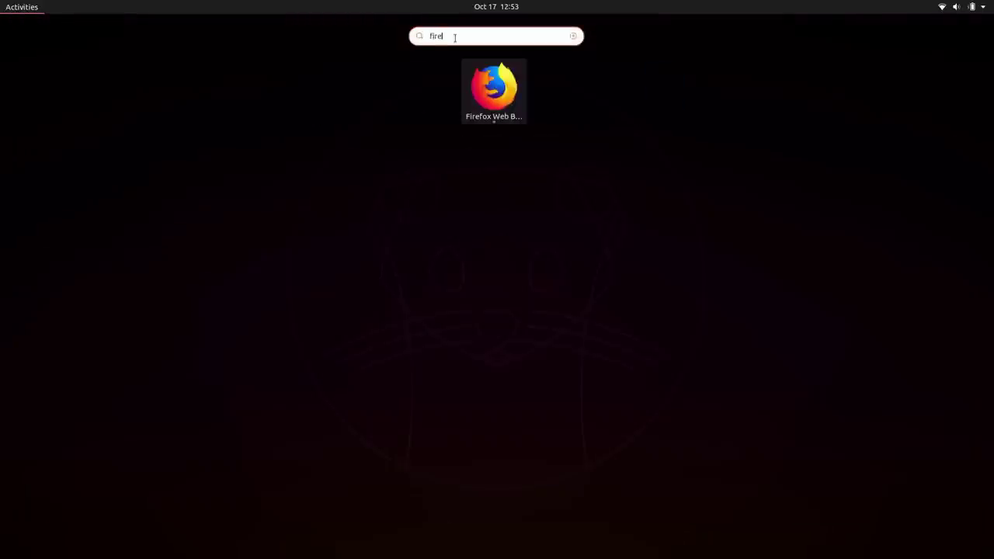
{"action": "key", "text": "BackSpace"}
{"action": "key", "text": "BackSpace"}
{"action": "key", "text": "BackSpace"}
{"action": "key", "text": "BackSpace"}
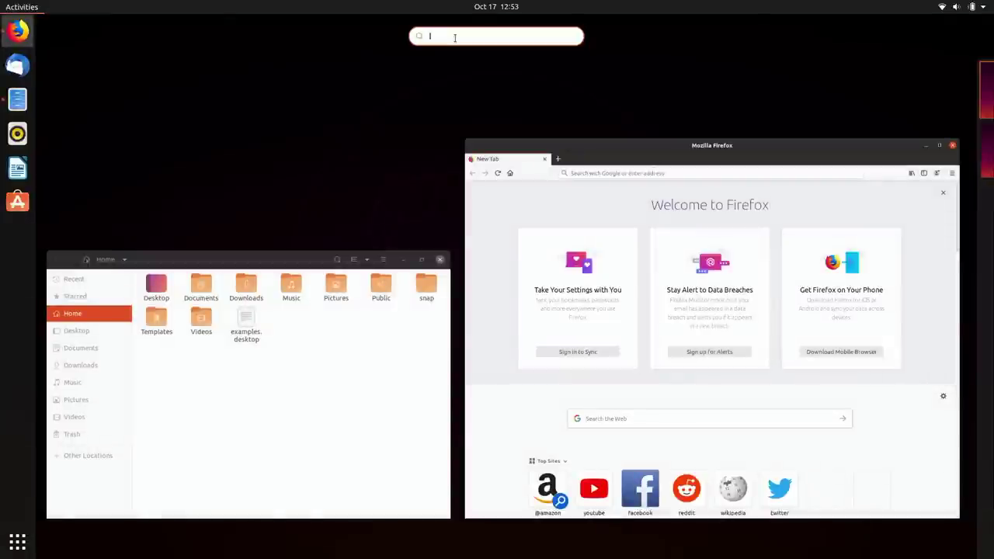
Launch AisleRiot Solitaire from the full applications grid, then show and leave the Activities overview
{"action": "left_click", "coordinate": [17, 541]}
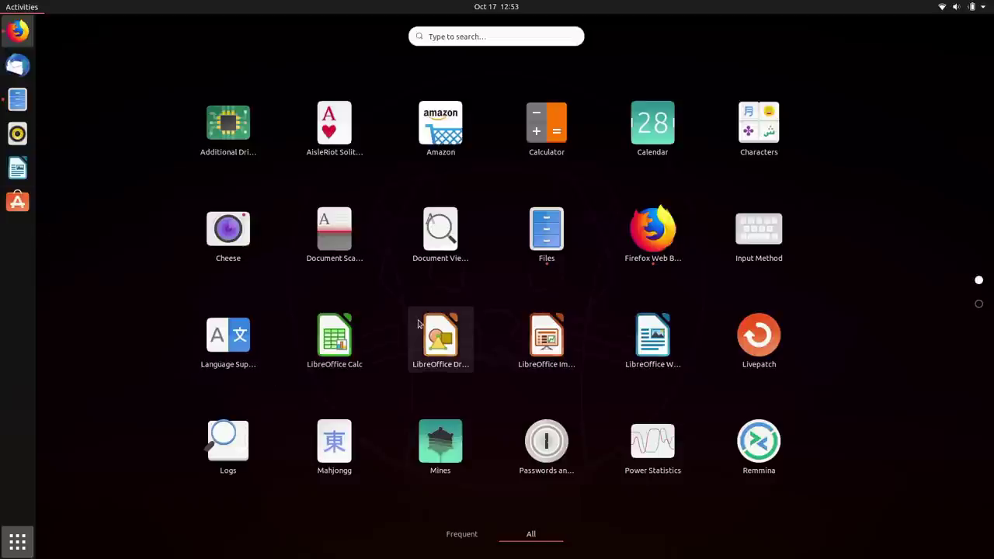
{"action": "left_click", "coordinate": [334, 124]}
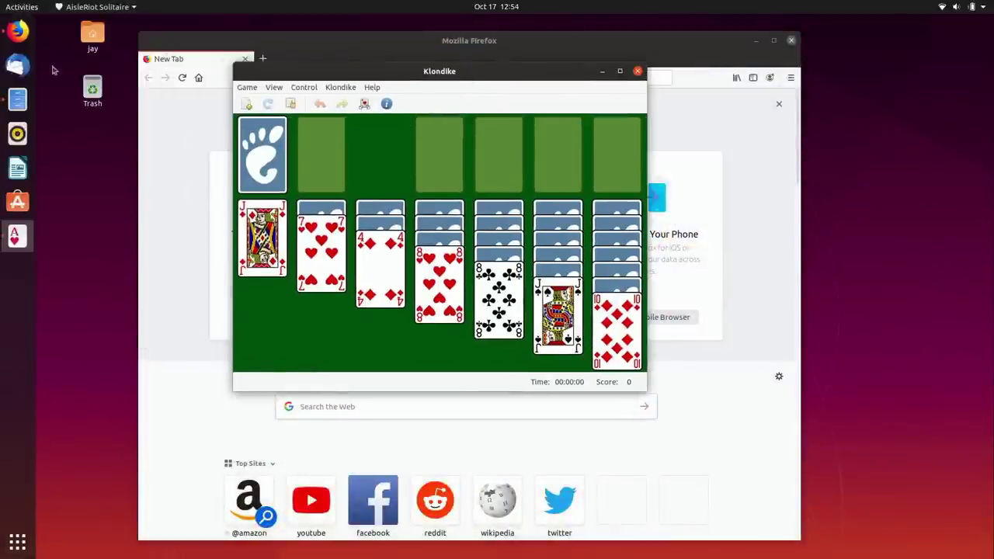
{"action": "left_click", "coordinate": [35, 6]}
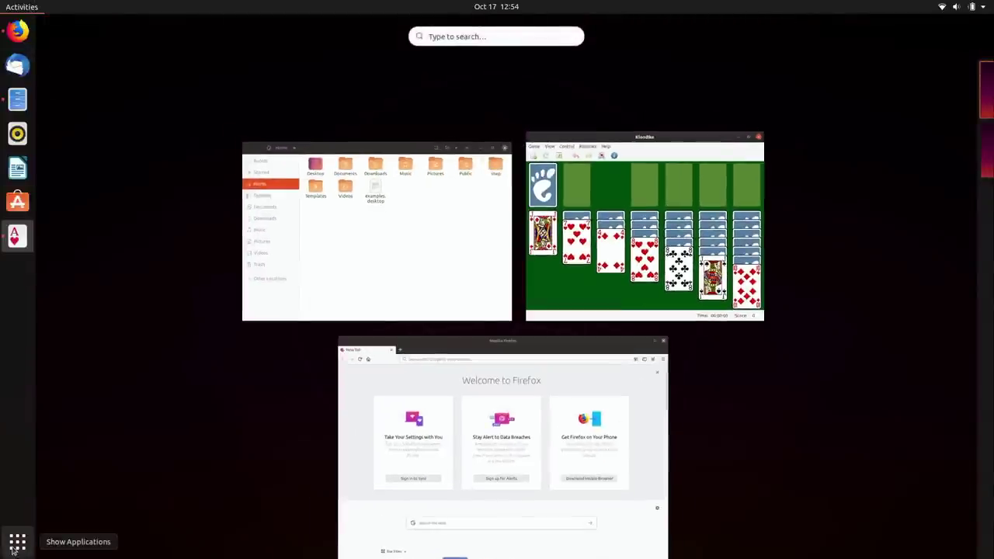
{"action": "left_click", "coordinate": [22, 6]}
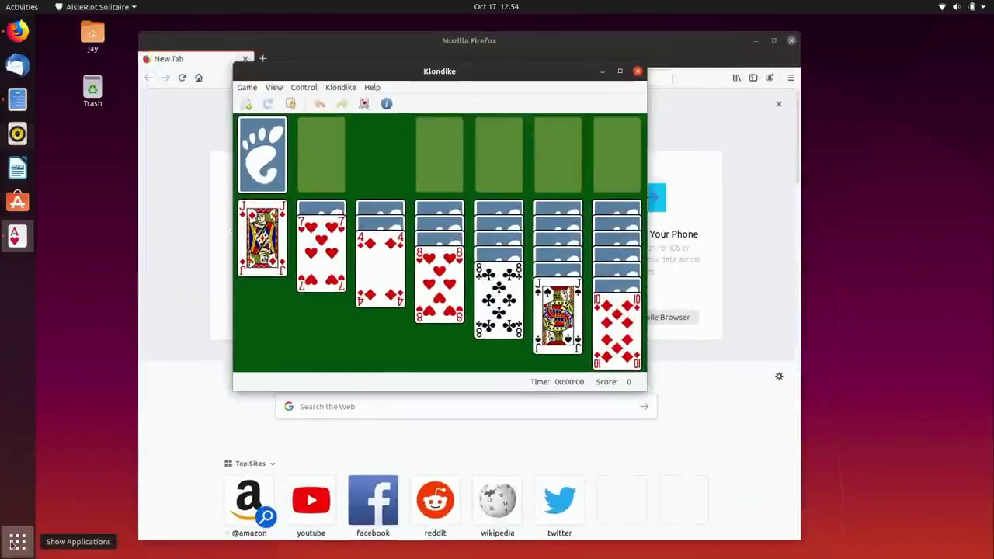
Browse both pages of the full applications grid, then close it without launching anything
{"action": "left_click", "coordinate": [17, 541]}
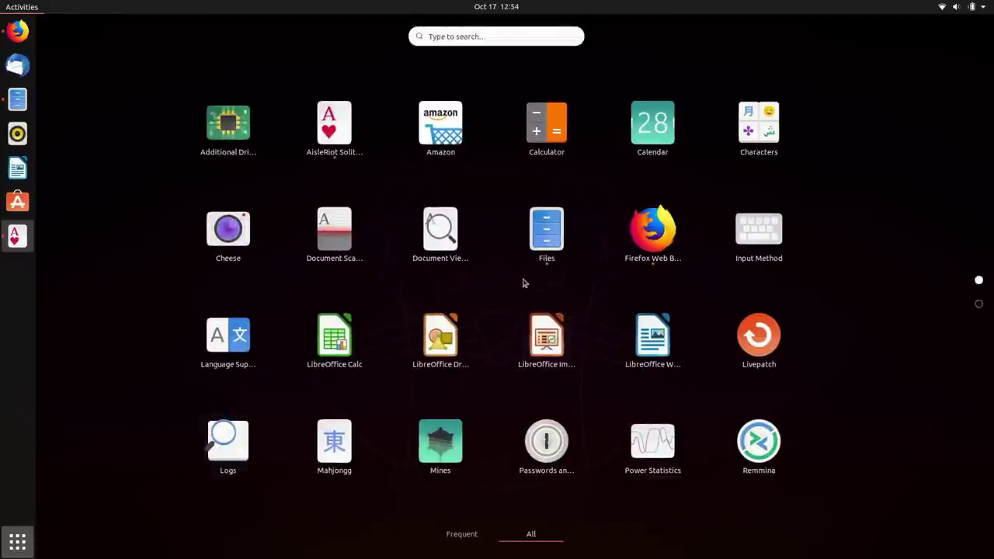
{"action": "left_click", "coordinate": [979, 304]}
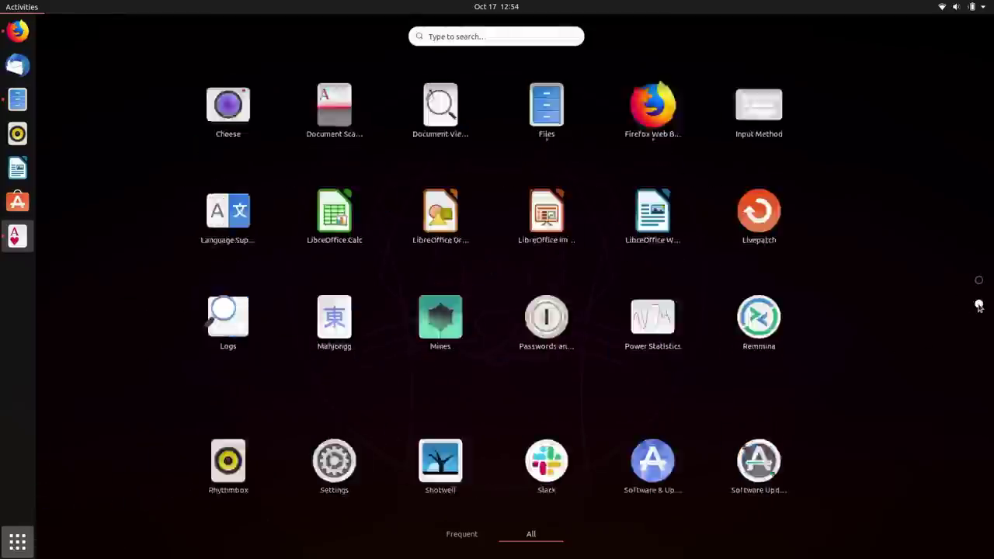
{"action": "left_click", "coordinate": [979, 281]}
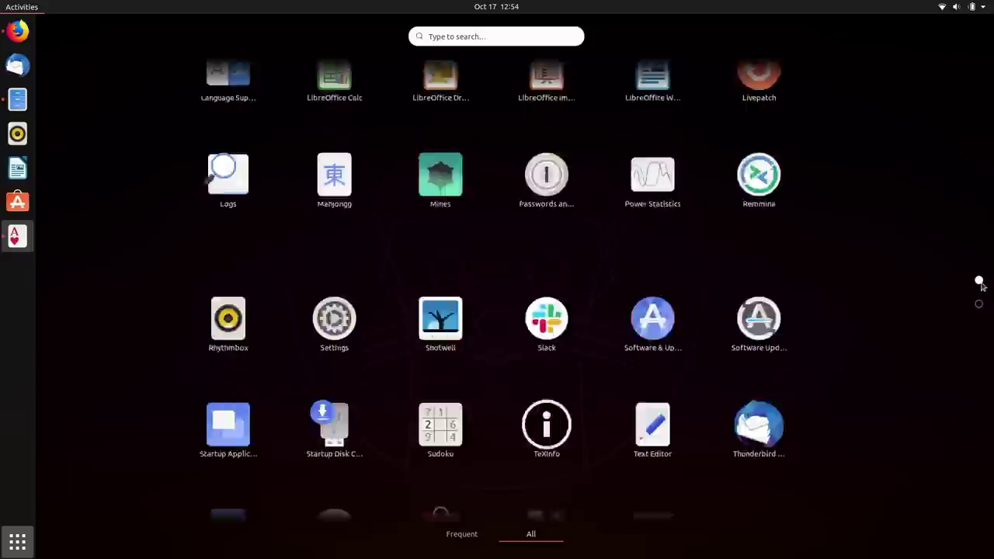
{"action": "left_click", "coordinate": [978, 304]}
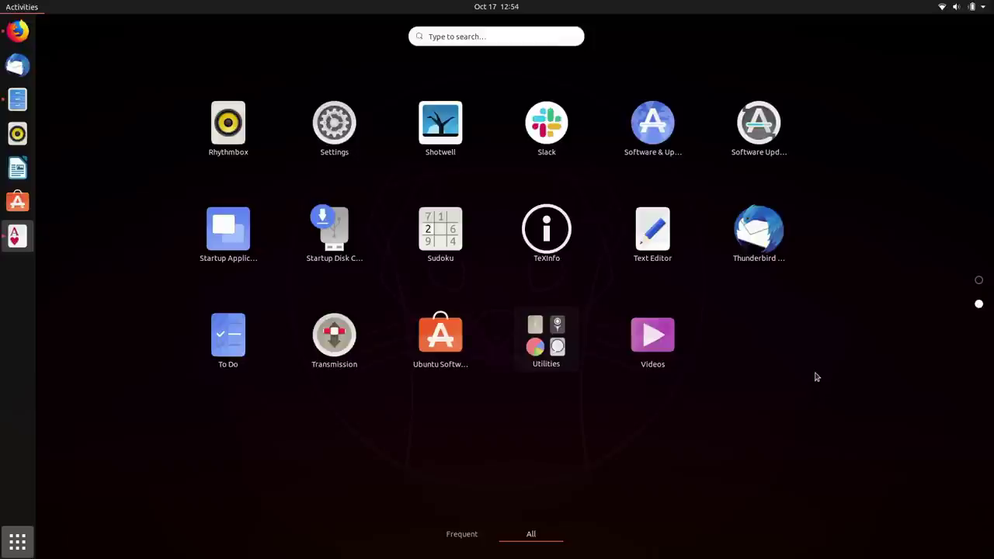
{"action": "left_click", "coordinate": [801, 380]}
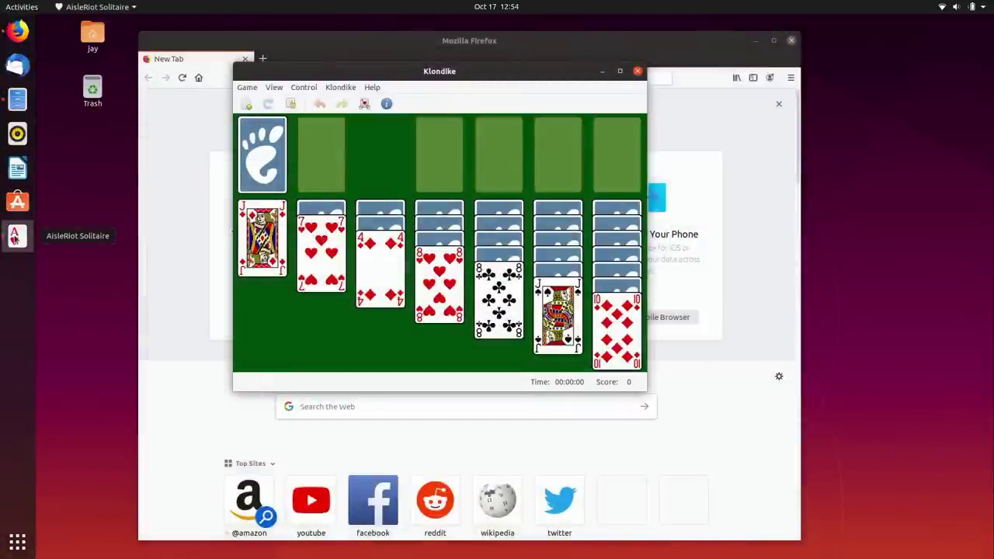
Add the running AisleRiot Solitaire to the dock's favorites and close its Klondike window
{"action": "right_click", "coordinate": [14, 239]}
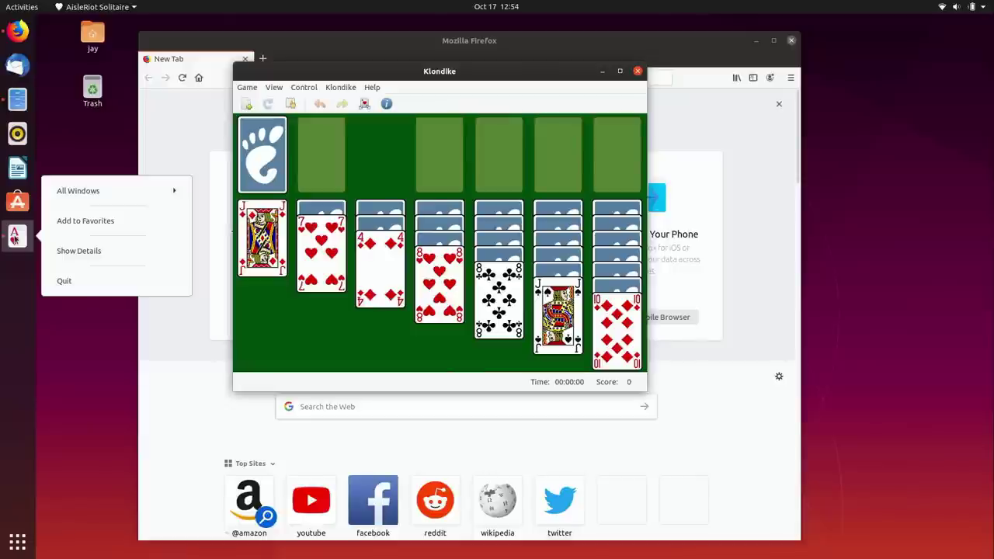
{"action": "left_click", "coordinate": [77, 223]}
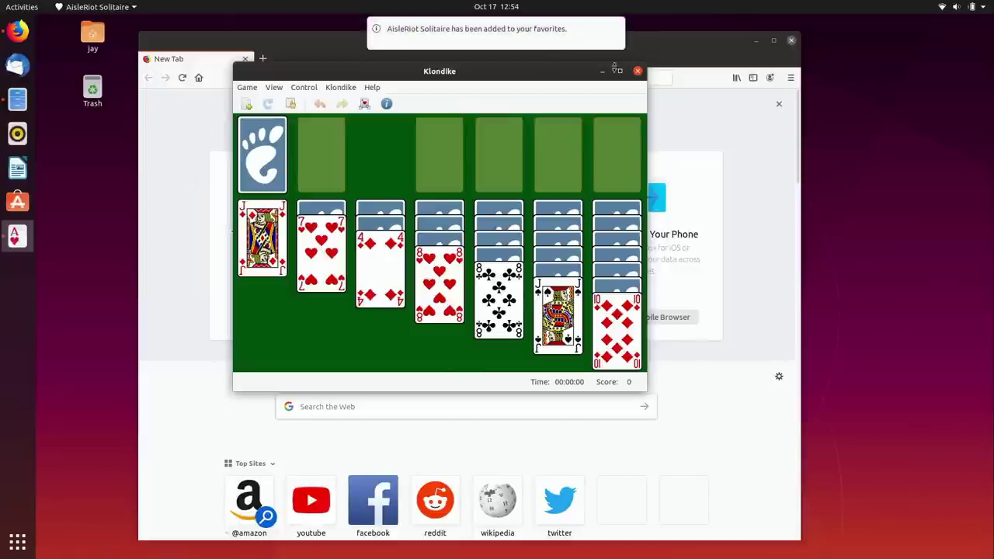
{"action": "left_click", "coordinate": [637, 72]}
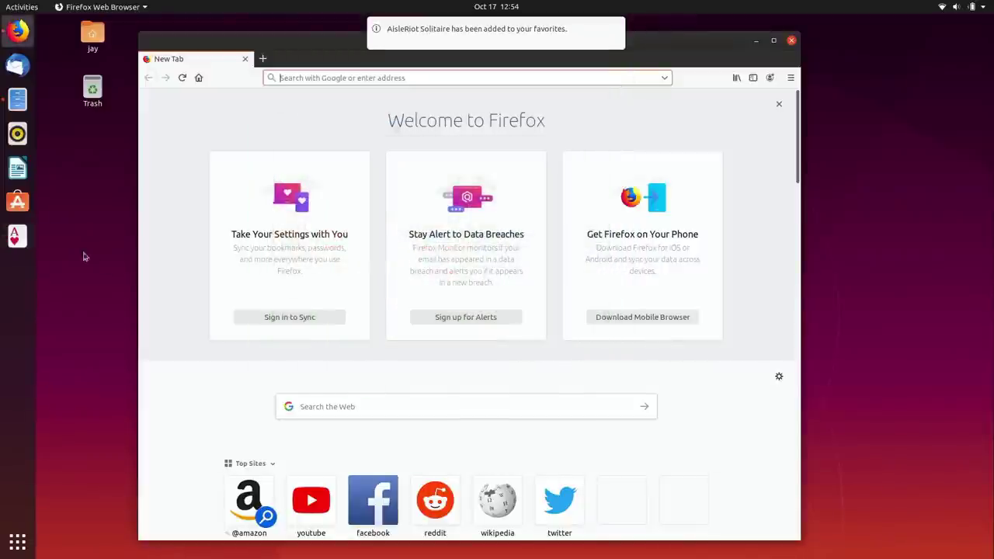
Remove AisleRiot Solitaire from the dock's favorites
{"action": "right_click", "coordinate": [23, 245]}
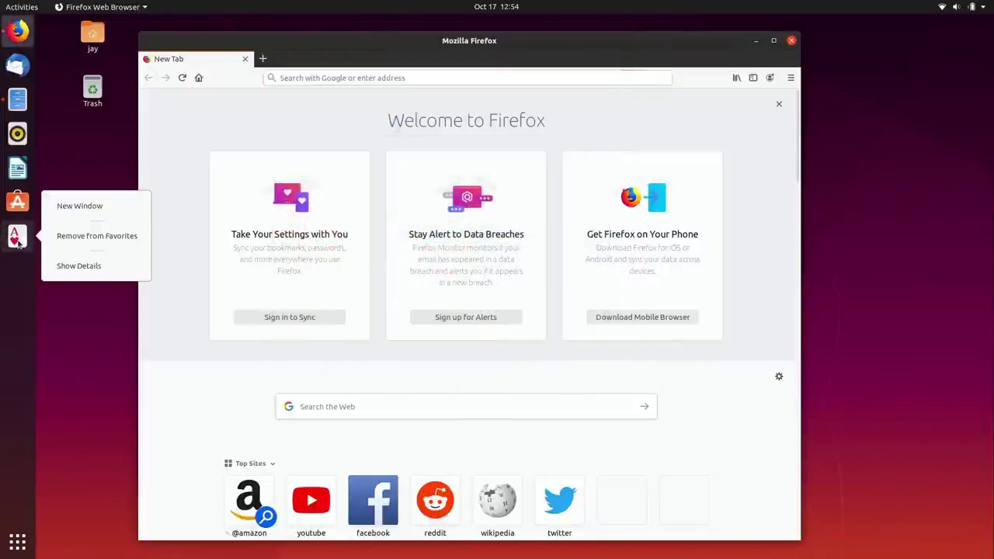
{"action": "left_click", "coordinate": [70, 241]}
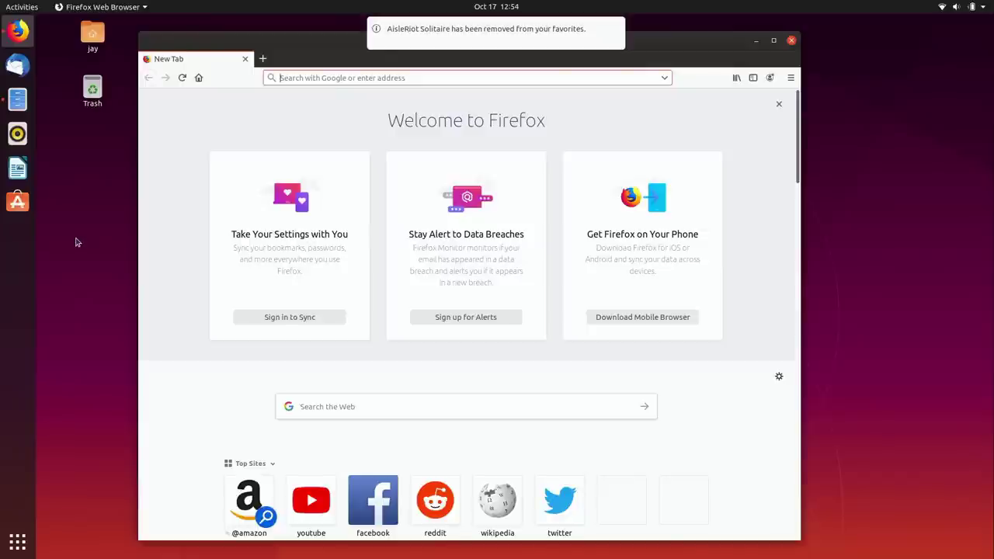
Add Calculator to the dock's favorites directly from the full applications grid
{"action": "left_click", "coordinate": [11, 547]}
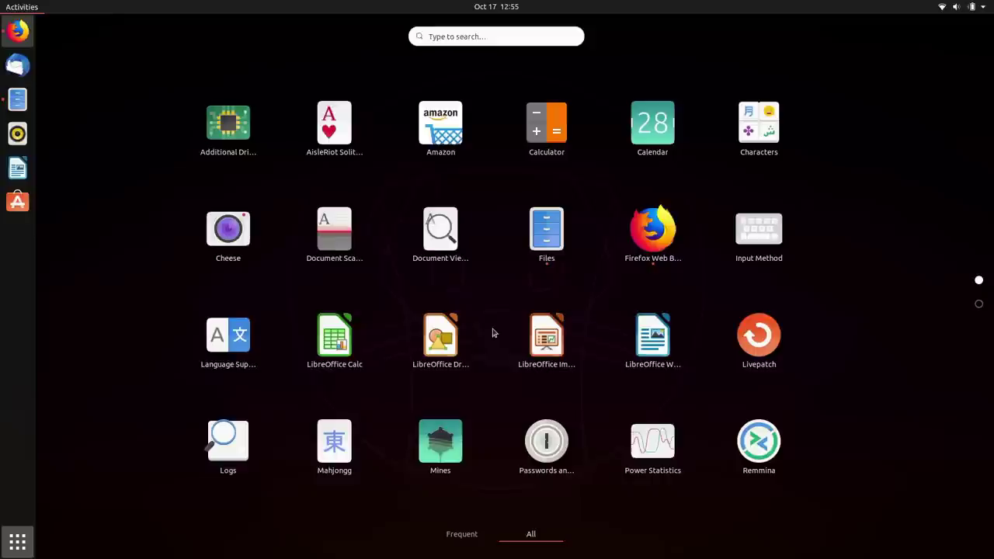
{"action": "right_click", "coordinate": [548, 126]}
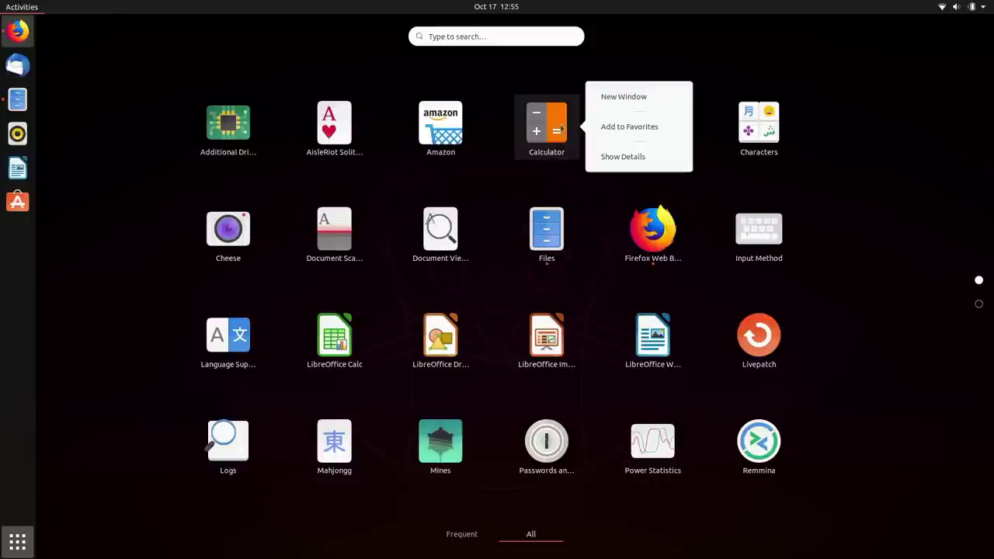
{"action": "left_click", "coordinate": [599, 128]}
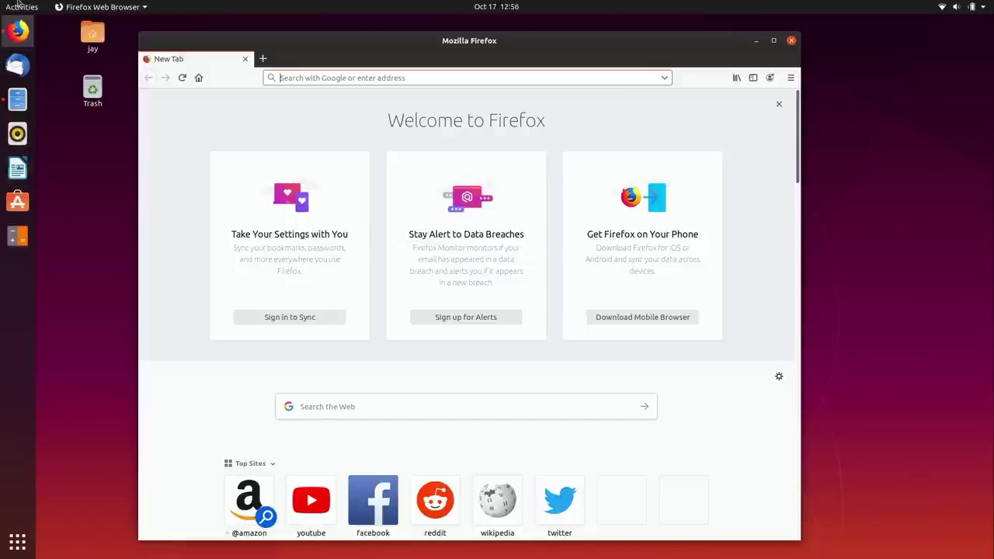
Expand the workspace switcher in the Activities overview and switch to the empty second workspace
{"action": "key", "text": "super"}
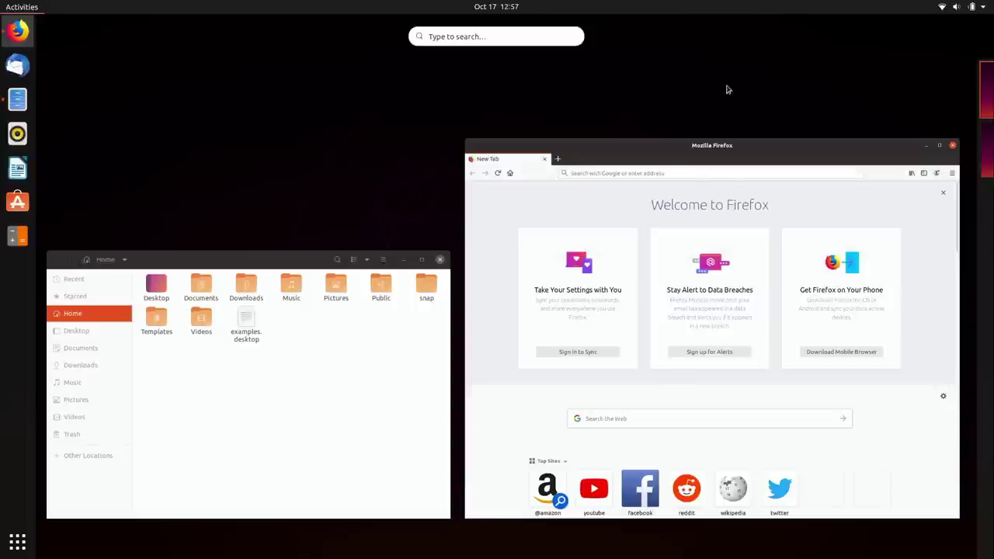
{"action": "mouse_move", "coordinate": [991, 87]}
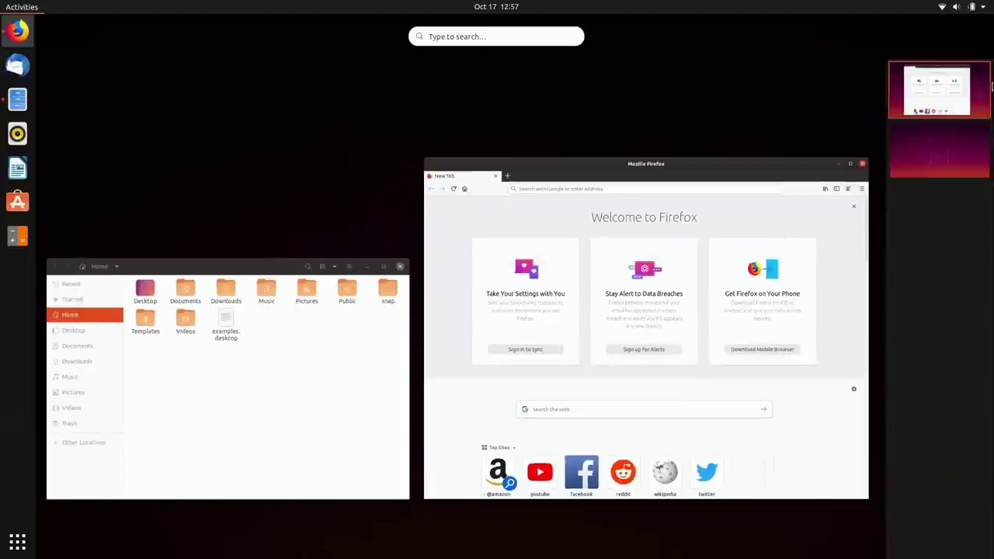
{"action": "left_click", "coordinate": [961, 143]}
{"action": "left_click", "coordinate": [963, 113]}
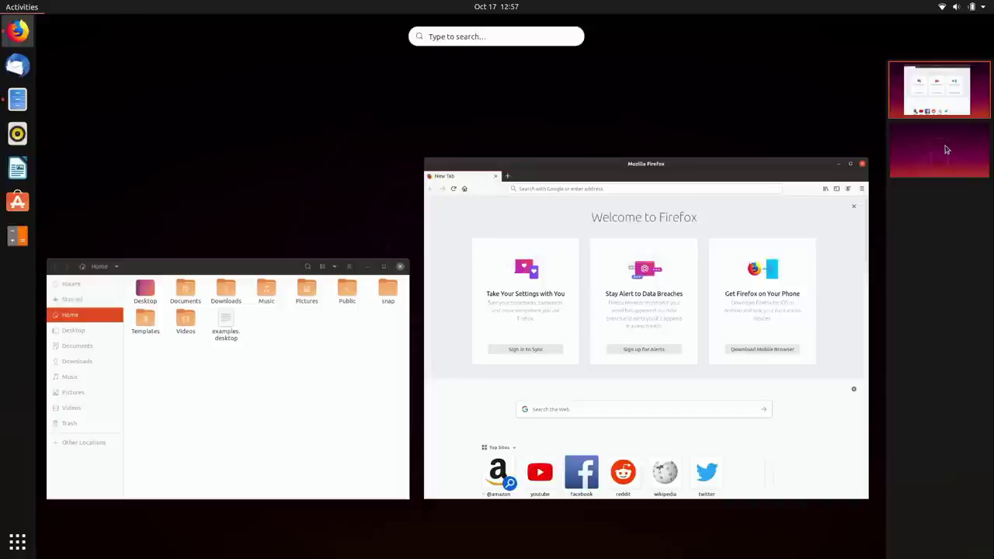
{"action": "left_click", "coordinate": [947, 149]}
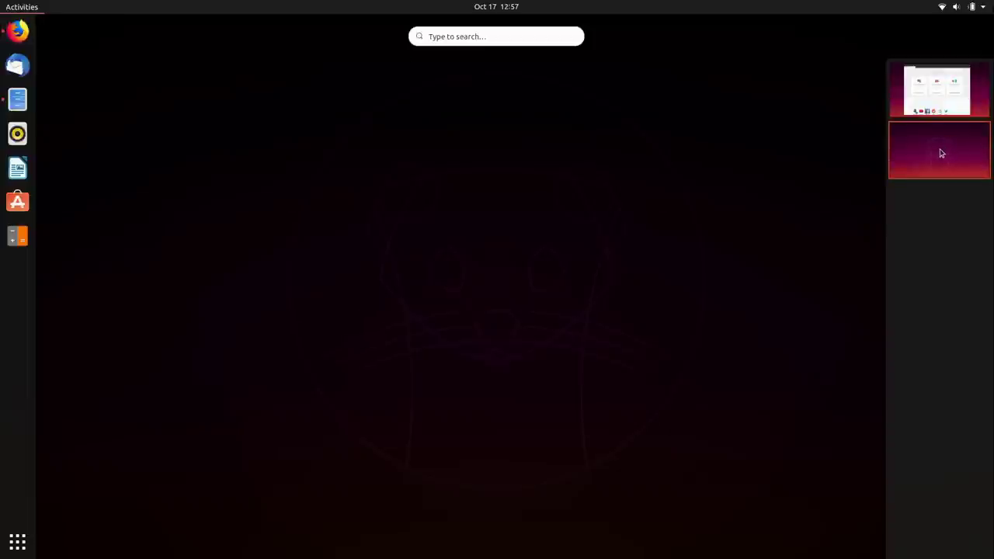
{"action": "left_click", "coordinate": [598, 242]}
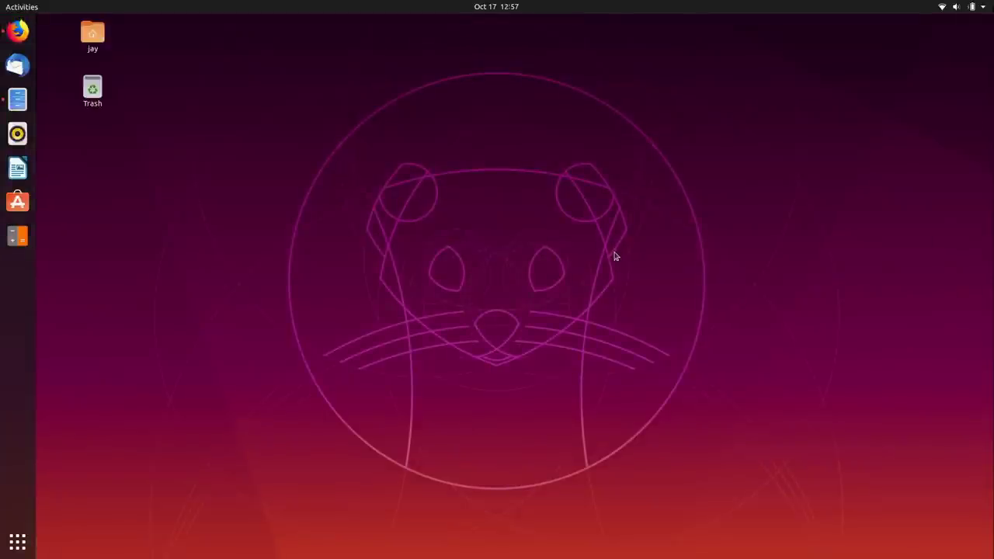
Switch back to the first workspace containing the Firefox window
{"action": "key", "text": "super"}
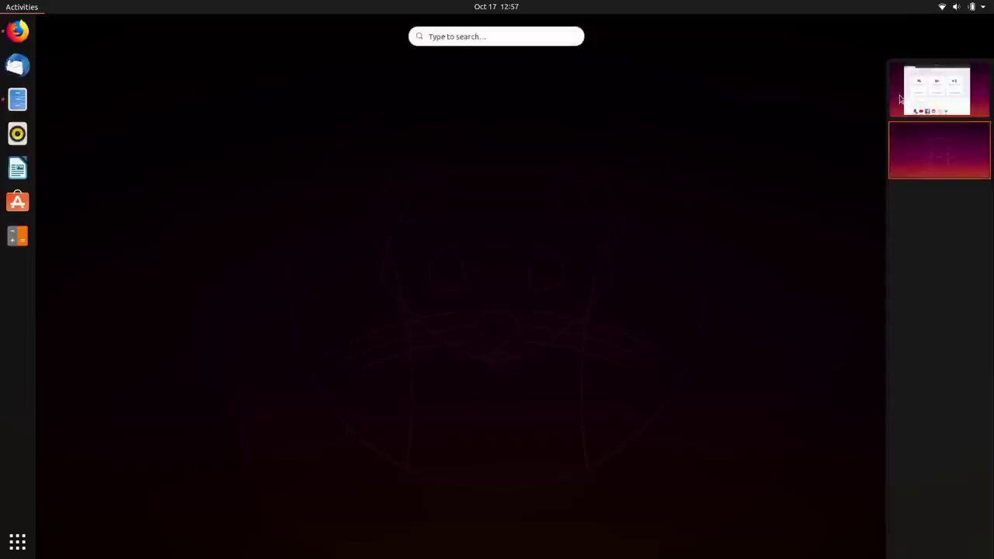
{"action": "left_click", "coordinate": [901, 103]}
{"action": "left_click", "coordinate": [799, 245]}
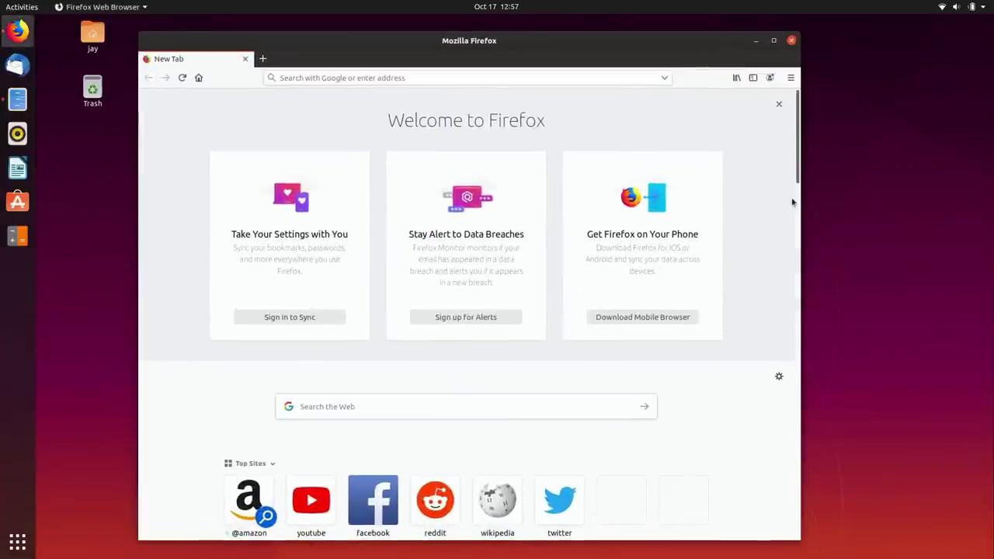
Return to the empty second workspace, open LibreOffice Writer there, and move its window up and to the left
{"action": "key", "text": "super"}
{"action": "left_click", "coordinate": [921, 176]}
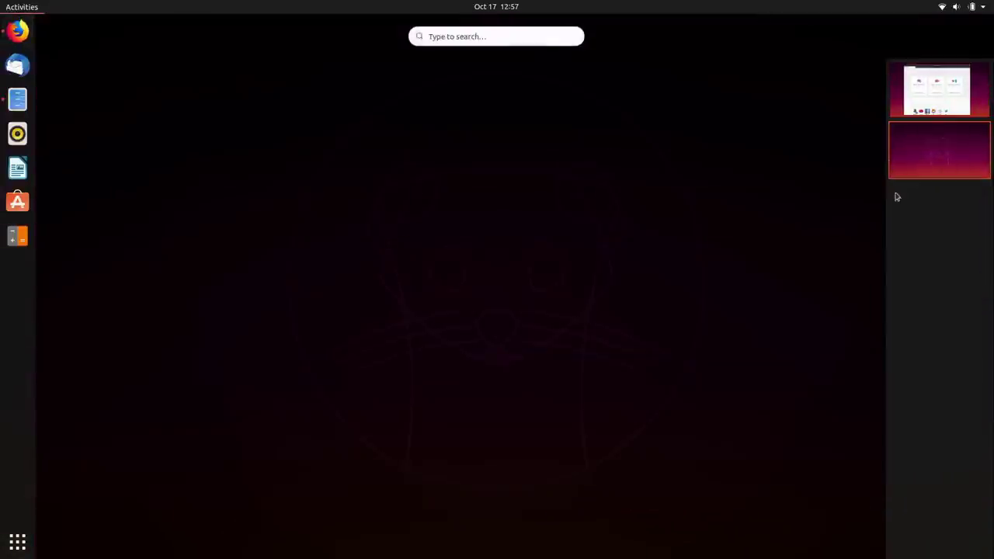
{"action": "left_click", "coordinate": [481, 345]}
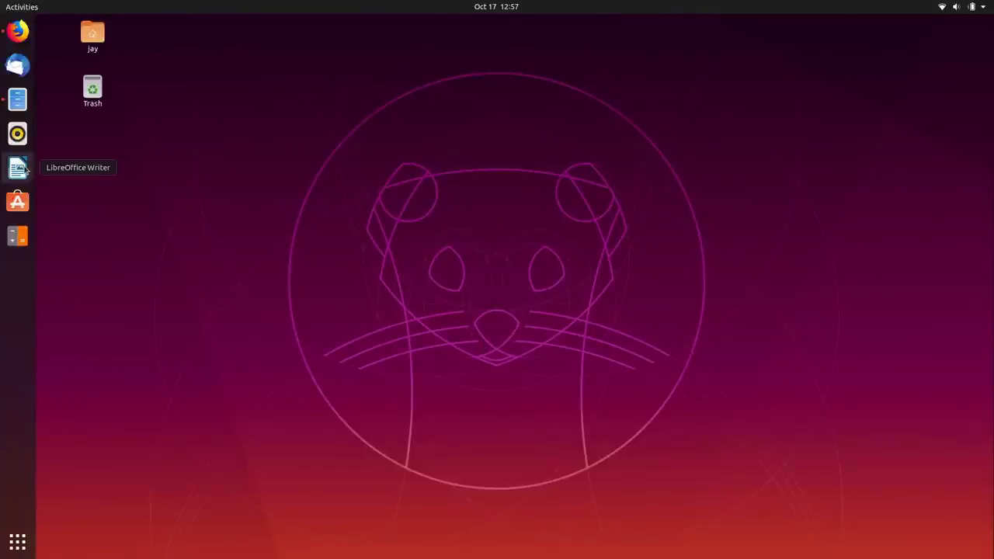
{"action": "left_click", "coordinate": [17, 168]}
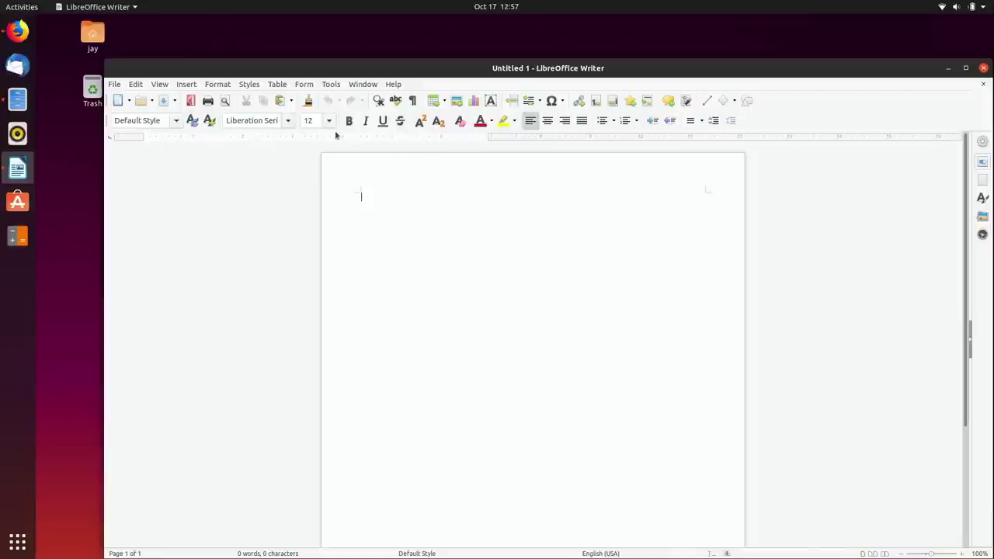
{"action": "left_click_drag", "start_coordinate": [357, 70], "coordinate": [322, 37]}
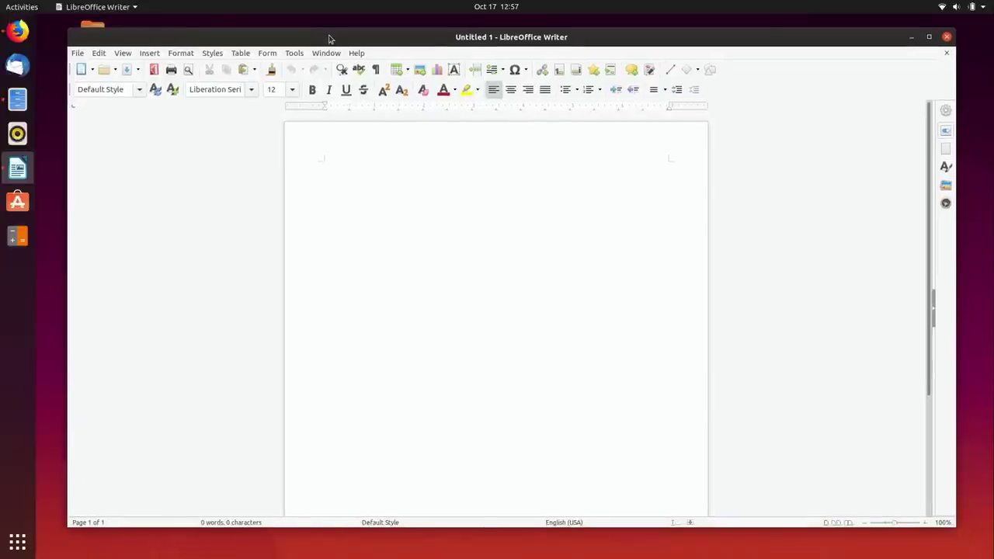
Switch to the empty third workspace and leave the Activities overview
{"action": "key", "text": "super"}
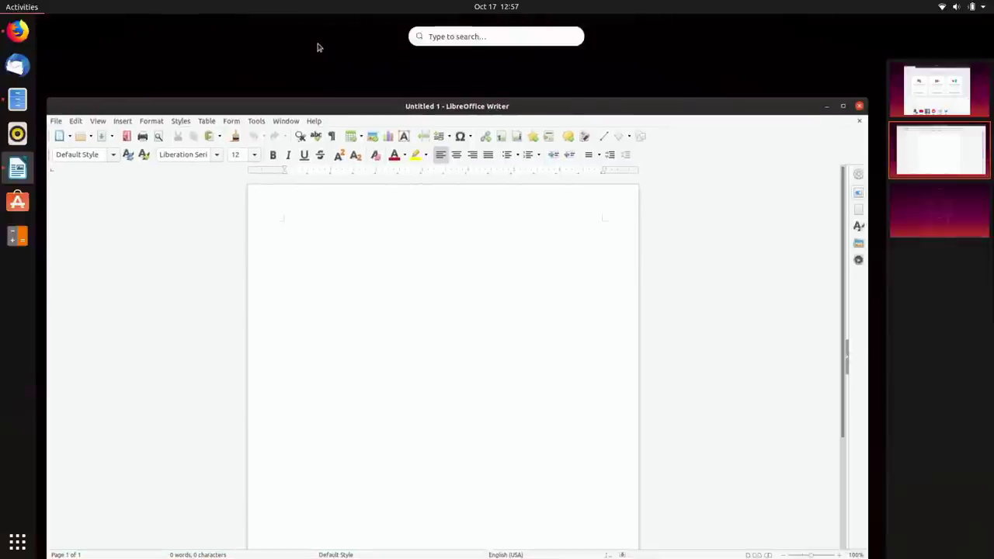
{"action": "left_click", "coordinate": [926, 204]}
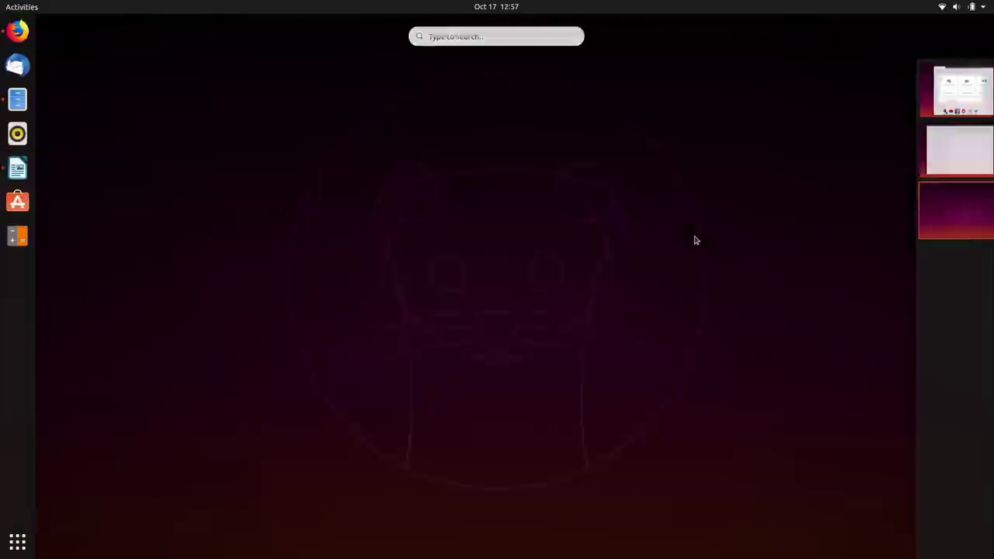
{"action": "key", "text": "super"}
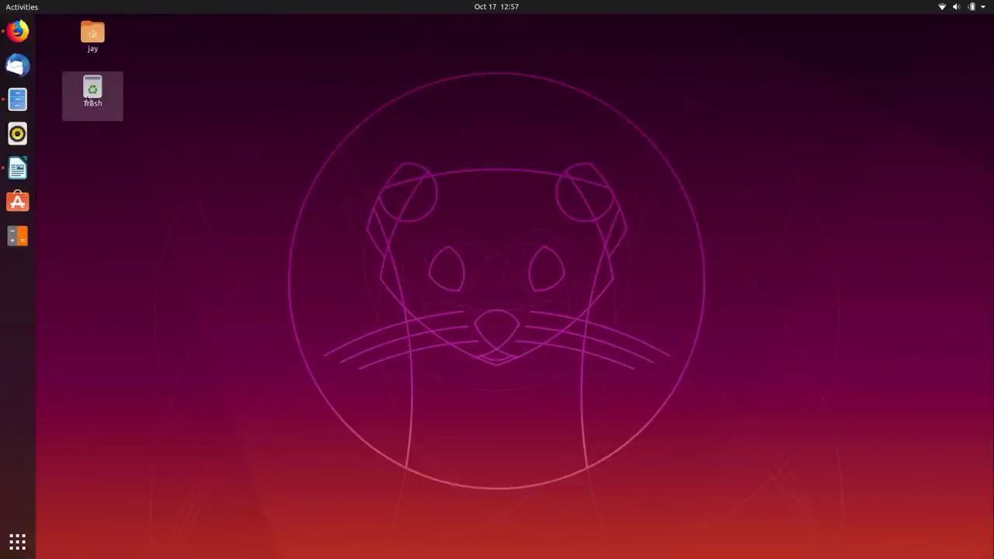
Open the Trash on the third workspace, close its window from the Activities overview, and return to the empty desktop
{"action": "double_click", "coordinate": [94, 90]}
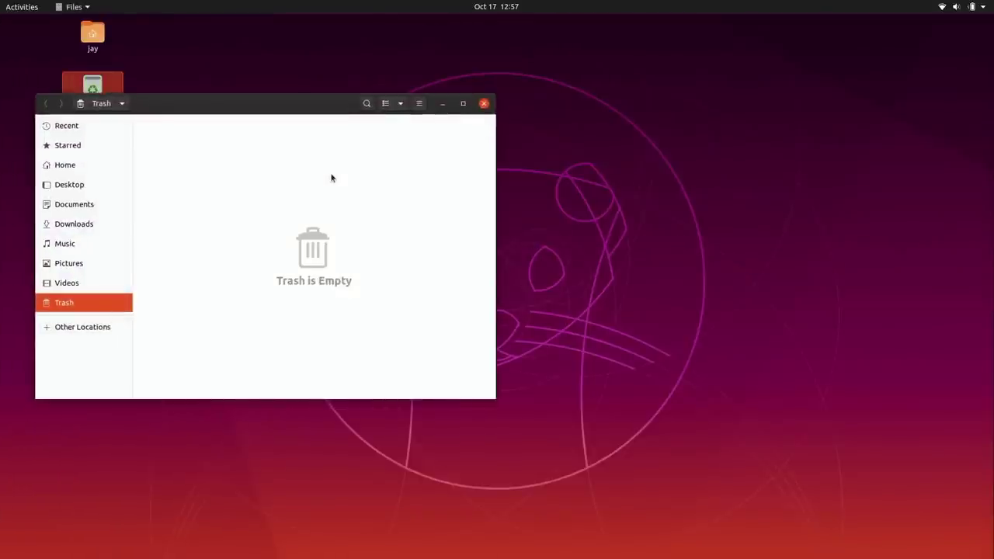
{"action": "key", "text": "super"}
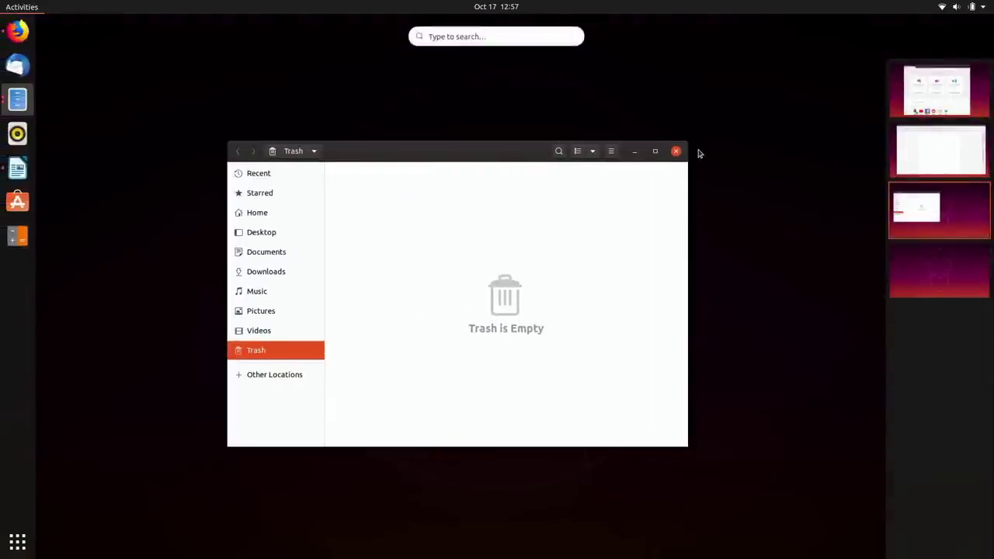
{"action": "left_click", "coordinate": [687, 140]}
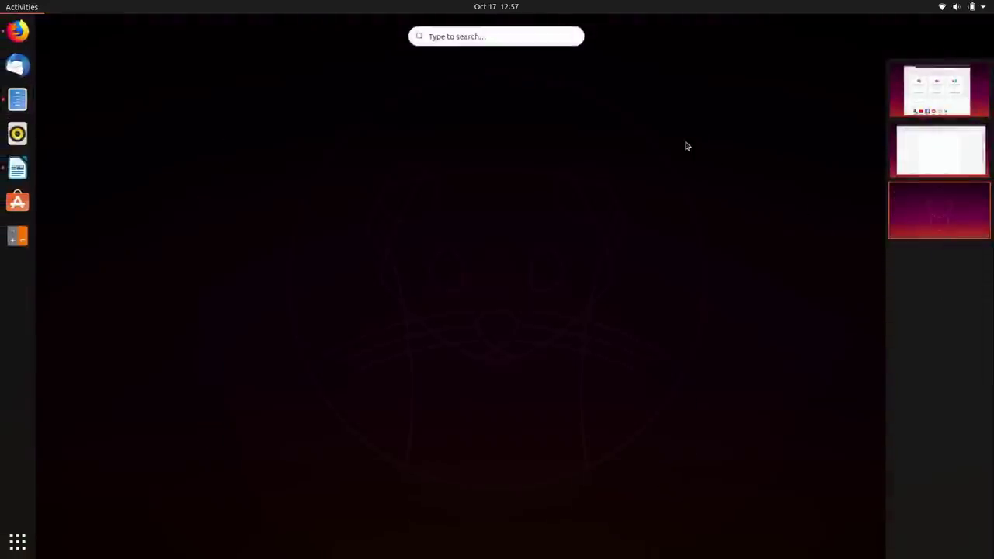
{"action": "left_click", "coordinate": [928, 210]}
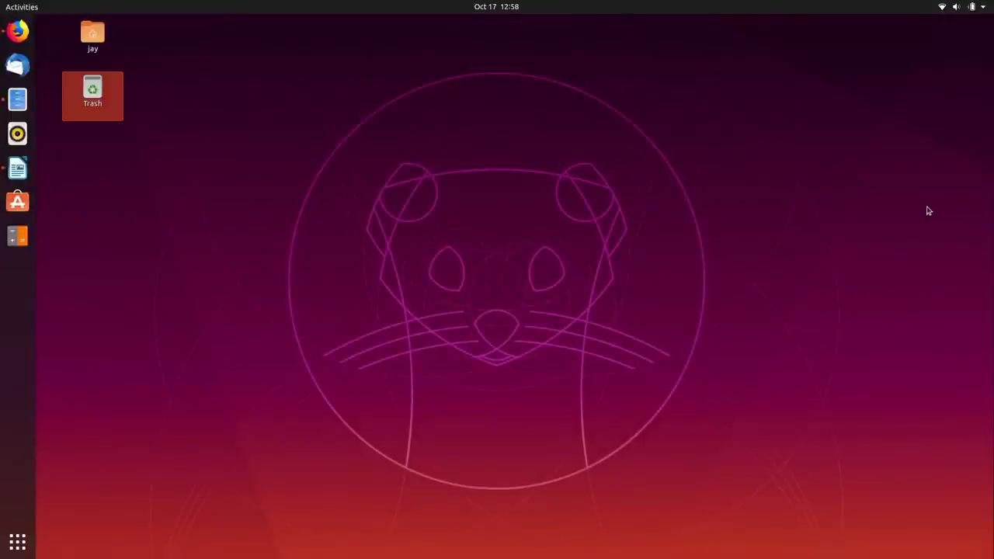
Open the Calculator on the third workspace, then switch to the LibreOffice Writer window on the second workspace
{"action": "left_click", "coordinate": [18, 241]}
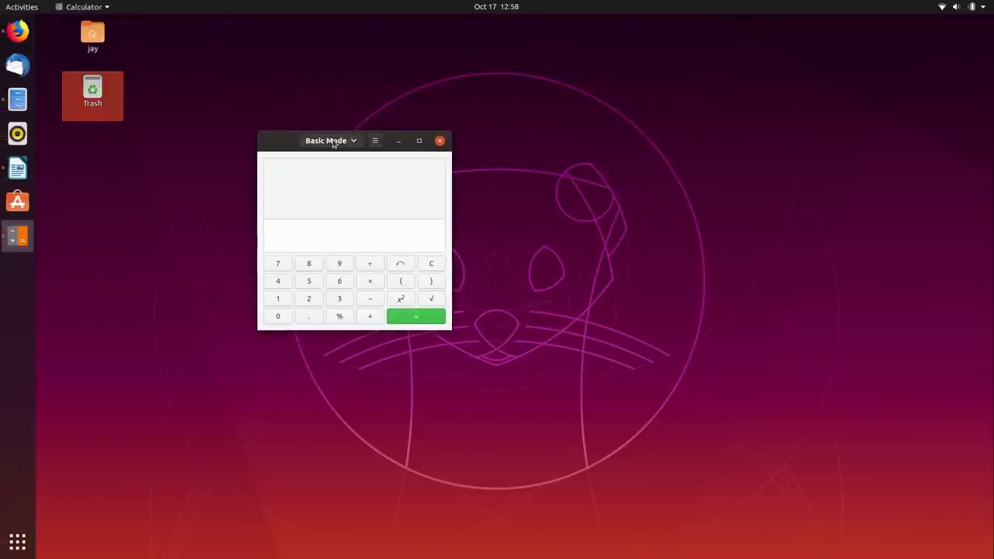
{"action": "key", "text": "super"}
{"action": "scroll", "coordinate": [659, 127], "scroll_direction": "down", "scroll_amount": 1}
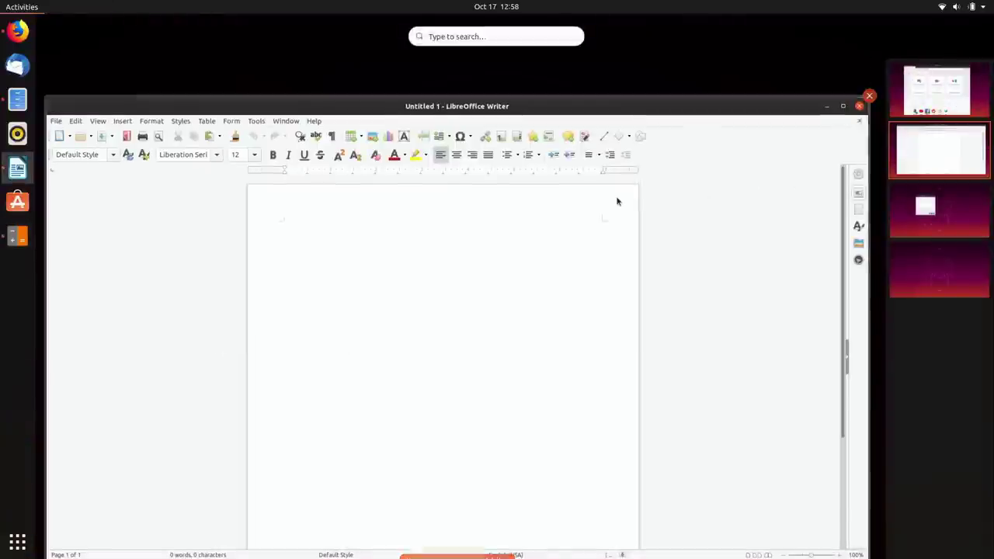
{"action": "left_click", "coordinate": [617, 201]}
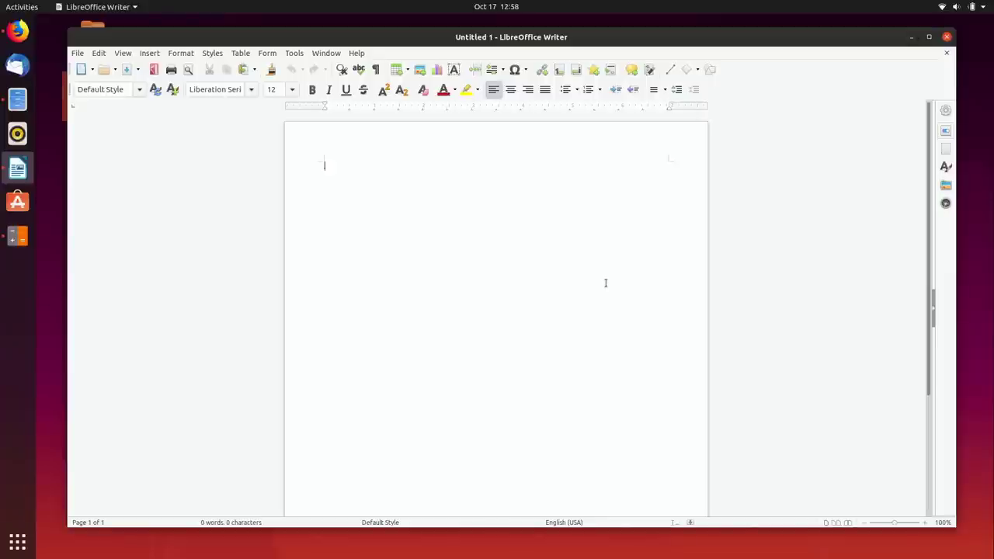
Return to the Calculator on the third workspace and enter 25554 in it
{"action": "key", "text": "super"}
{"action": "left_click", "coordinate": [939, 218]}
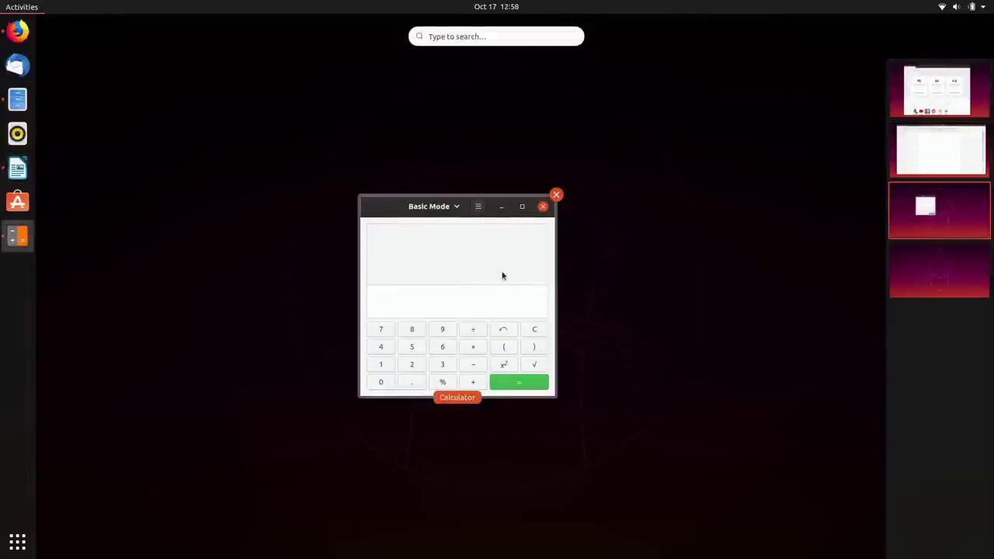
{"action": "left_click", "coordinate": [501, 276]}
{"action": "left_click", "coordinate": [308, 298]}
{"action": "left_click", "coordinate": [308, 281]}
{"action": "double_click", "coordinate": [315, 279]}
{"action": "left_click", "coordinate": [285, 284]}
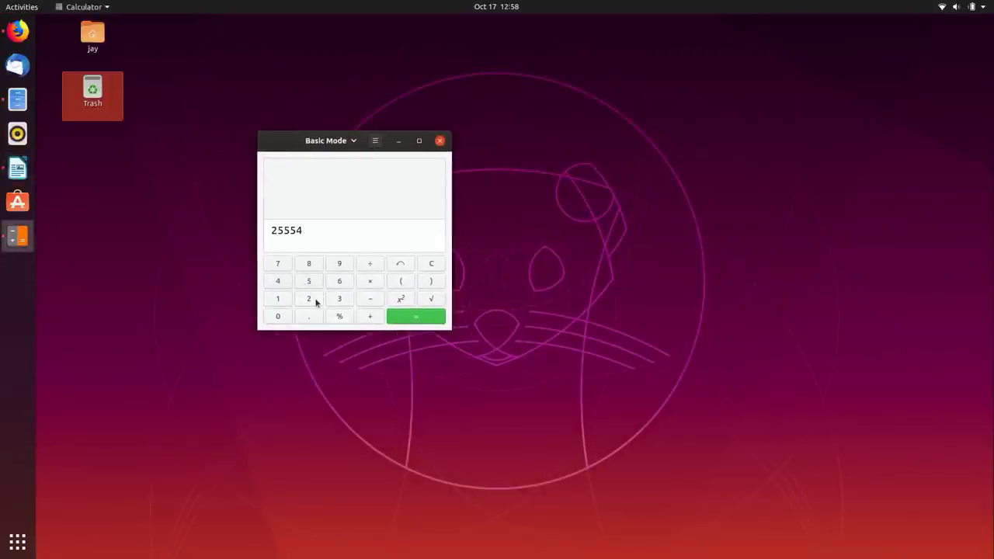
Switch through the Activities overview to the LibreOffice Writer window on the second workspace
{"action": "key", "text": "super"}
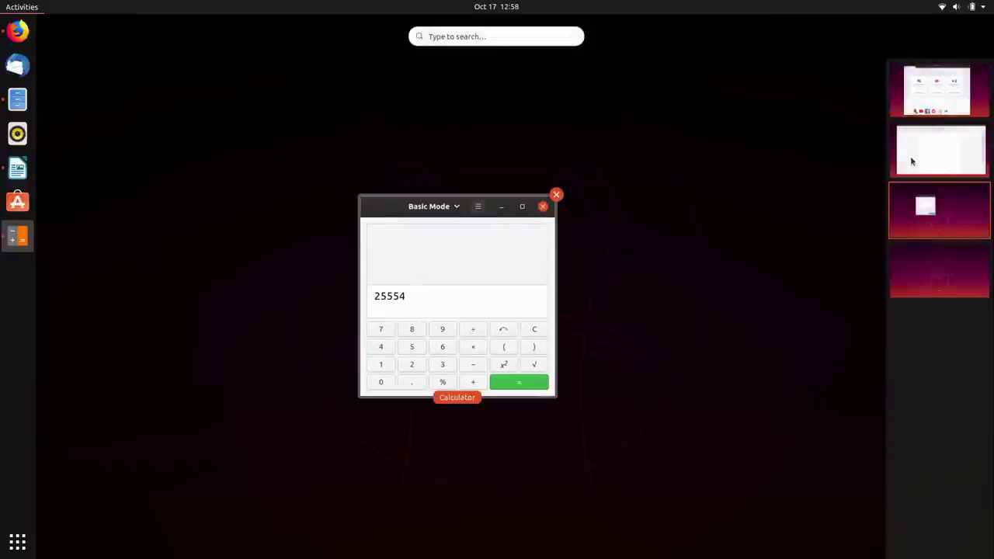
{"action": "left_click", "coordinate": [922, 156]}
{"action": "left_click", "coordinate": [641, 271]}
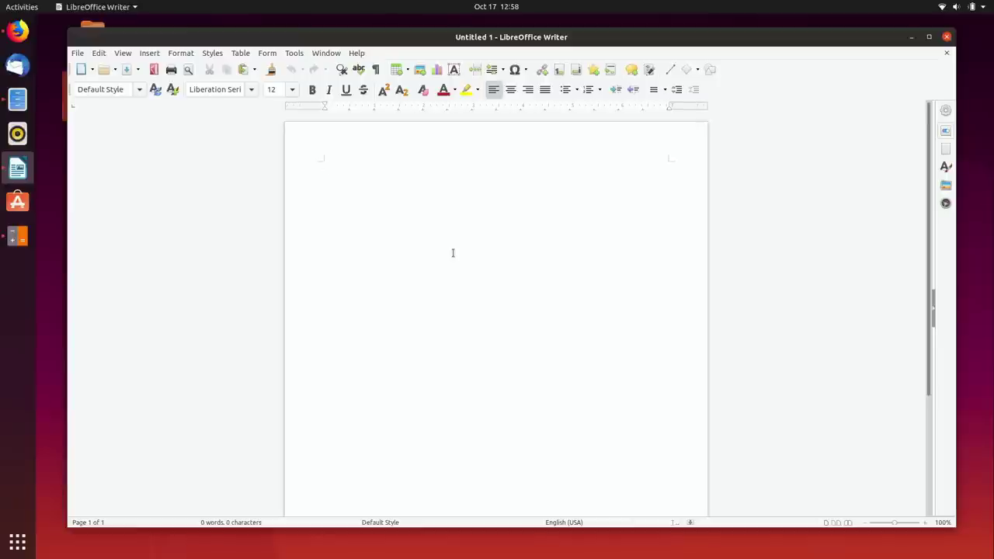
Return to the Calculator on the third workspace and set its window to Always on Visible Workspace
{"action": "key", "text": "super"}
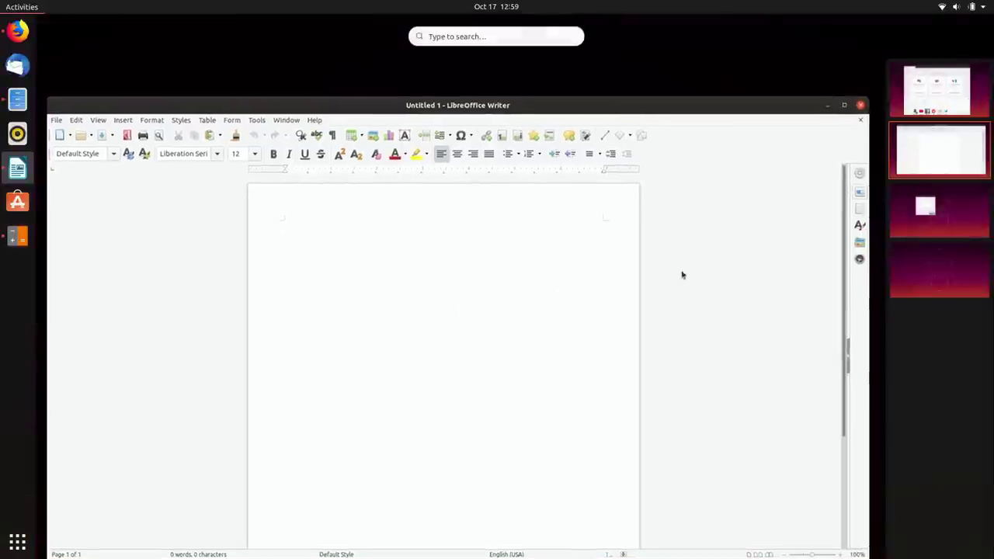
{"action": "left_click", "coordinate": [918, 219]}
{"action": "left_click", "coordinate": [497, 276]}
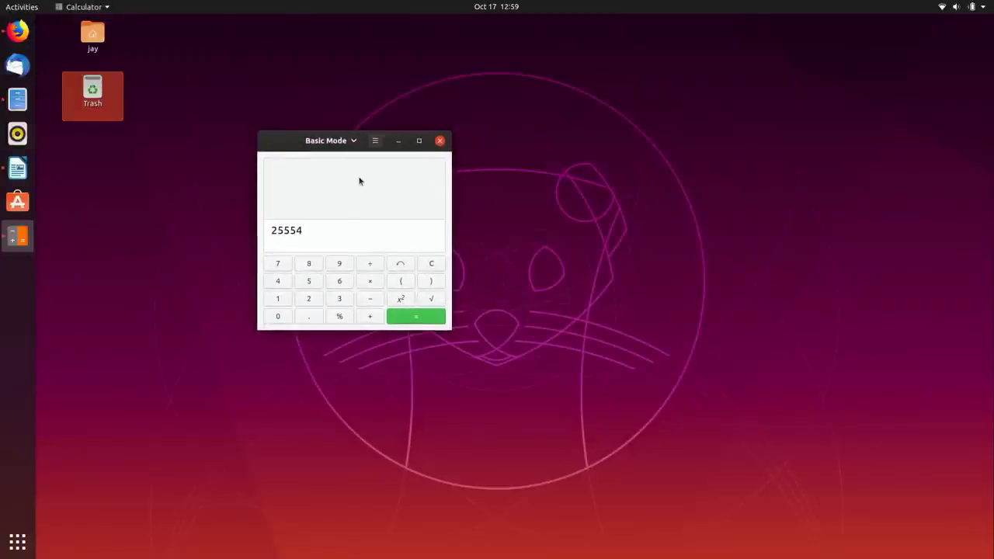
{"action": "right_click", "coordinate": [276, 146]}
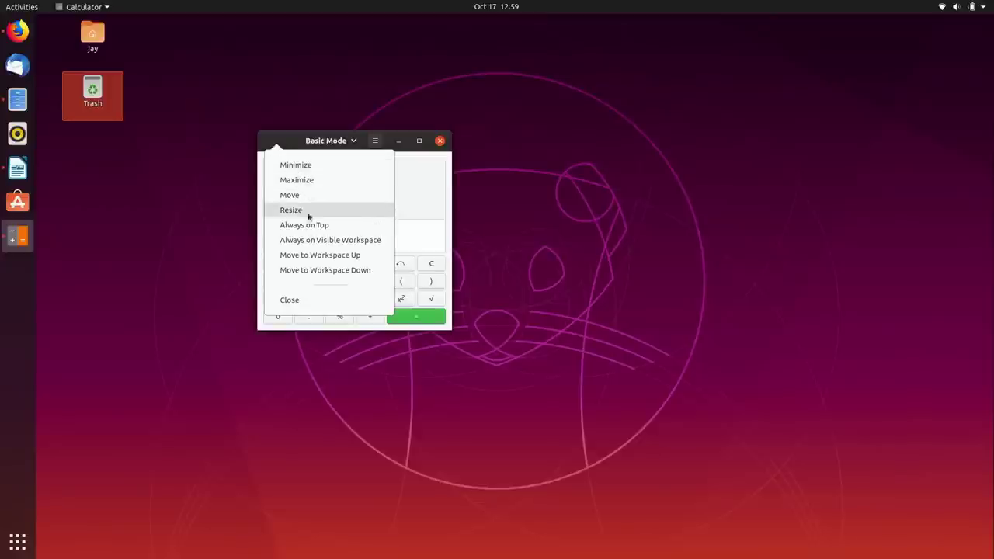
{"action": "left_click", "coordinate": [320, 241]}
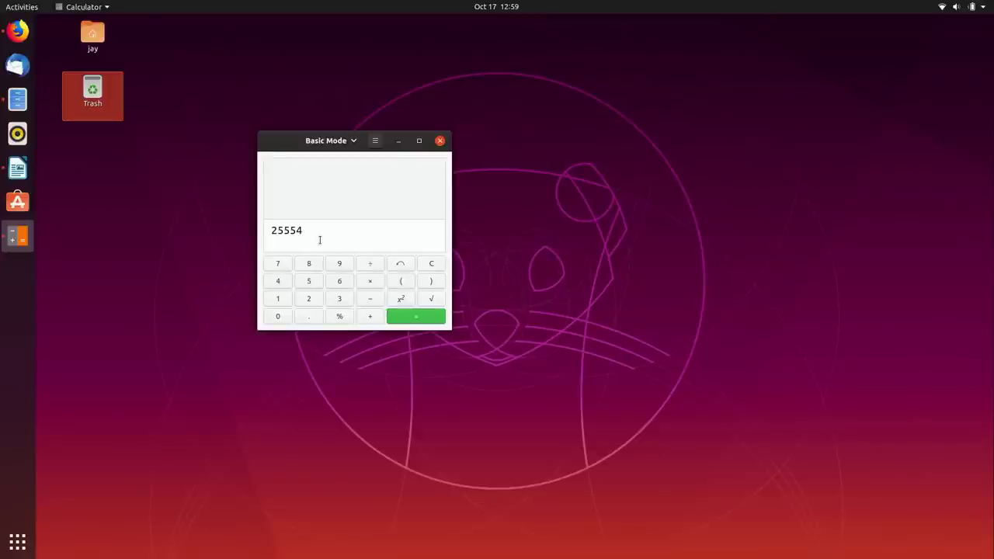
Switch to the second workspace and bring the LibreOffice Writer window to the front
{"action": "key", "text": "super"}
{"action": "scroll", "coordinate": [789, 199], "scroll_direction": "down", "scroll_amount": 1}
{"action": "left_click", "coordinate": [743, 265]}
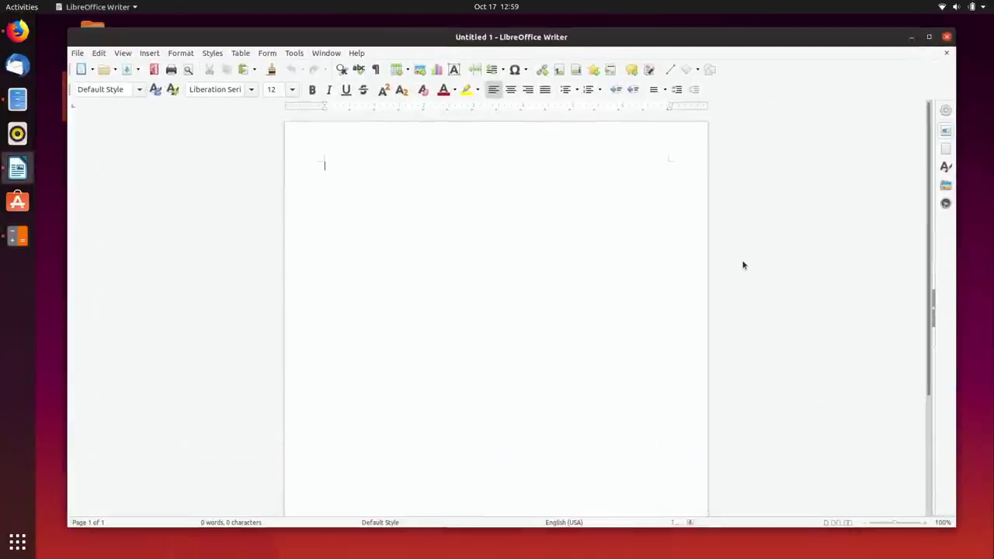
Switch to Firefox on the first workspace and bring the Calculator window in front of it
{"action": "key", "text": "super"}
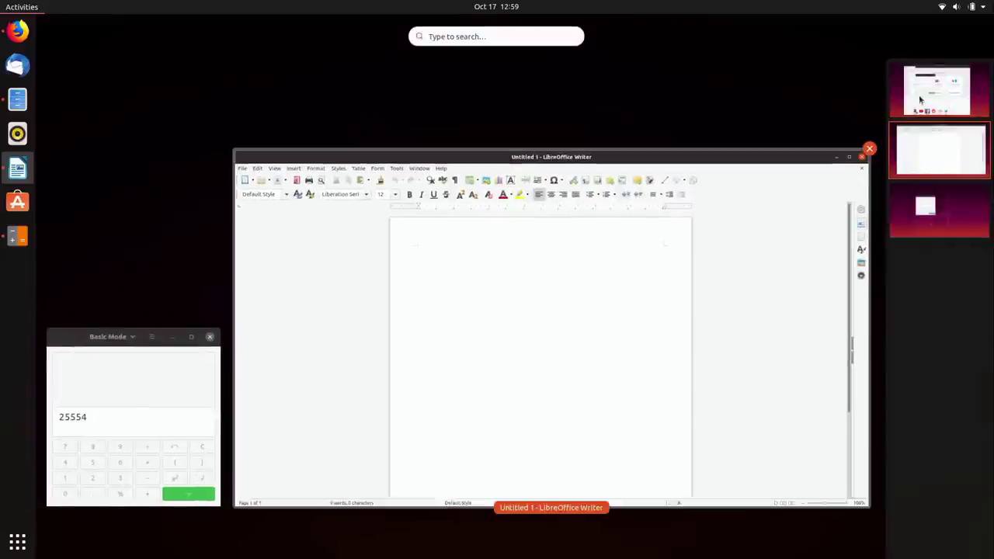
{"action": "left_click", "coordinate": [920, 97]}
{"action": "left_click", "coordinate": [703, 299]}
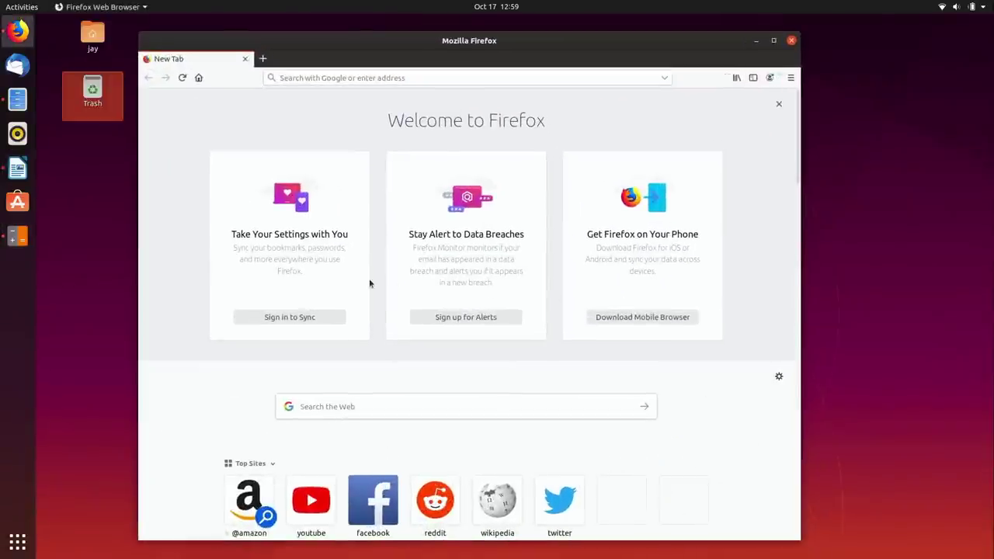
{"action": "key", "text": "super"}
{"action": "left_click", "coordinate": [142, 362]}
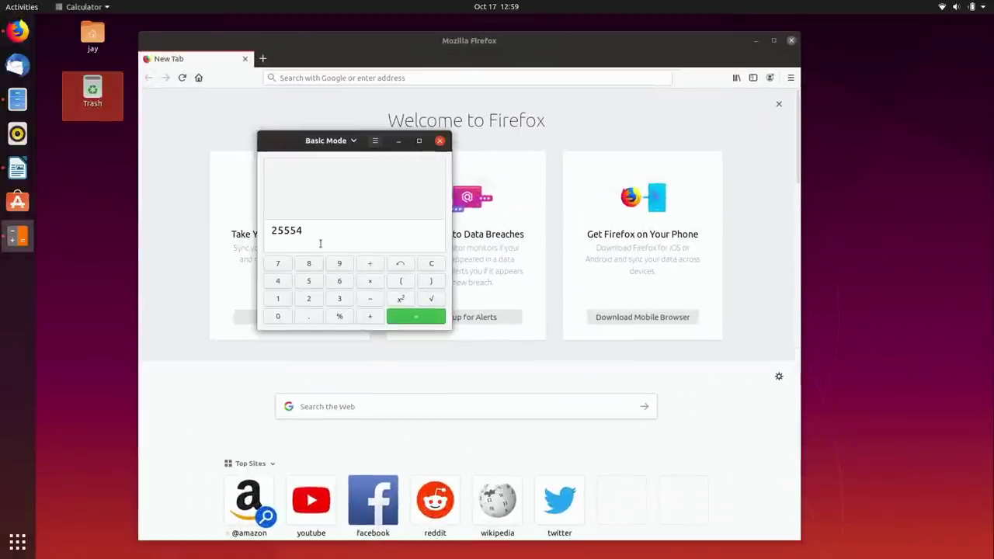
Return to LibreOffice Writer on the second workspace, then bring the Calculator forward and minimize it
{"action": "key", "text": "super"}
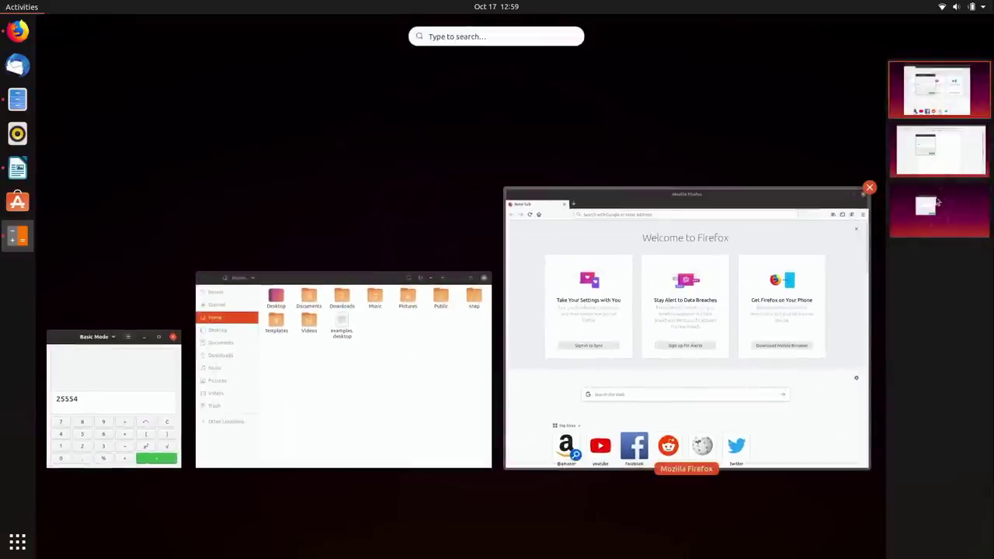
{"action": "left_click", "coordinate": [917, 166]}
{"action": "left_click", "coordinate": [520, 218]}
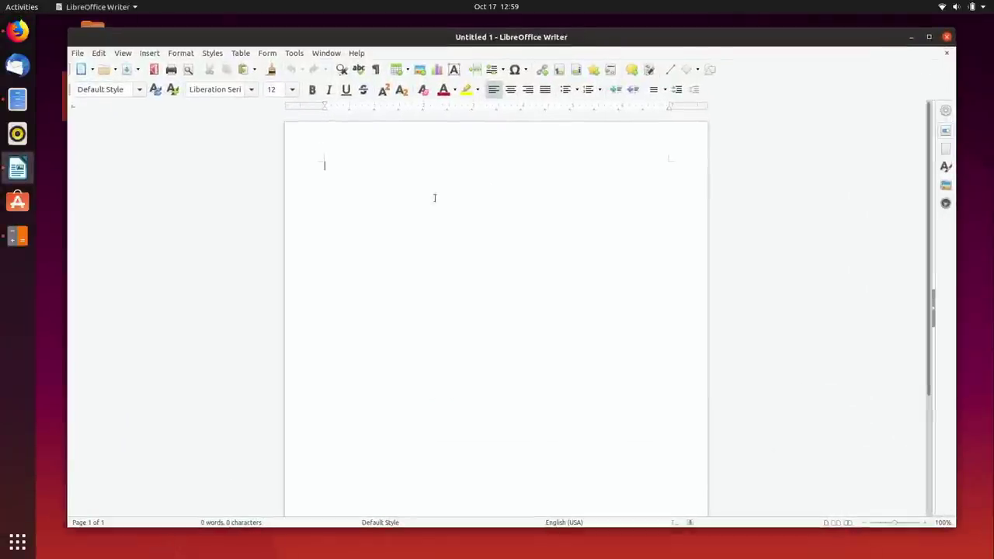
{"action": "key", "text": "super"}
{"action": "left_click", "coordinate": [179, 351]}
{"action": "left_click", "coordinate": [397, 140]}
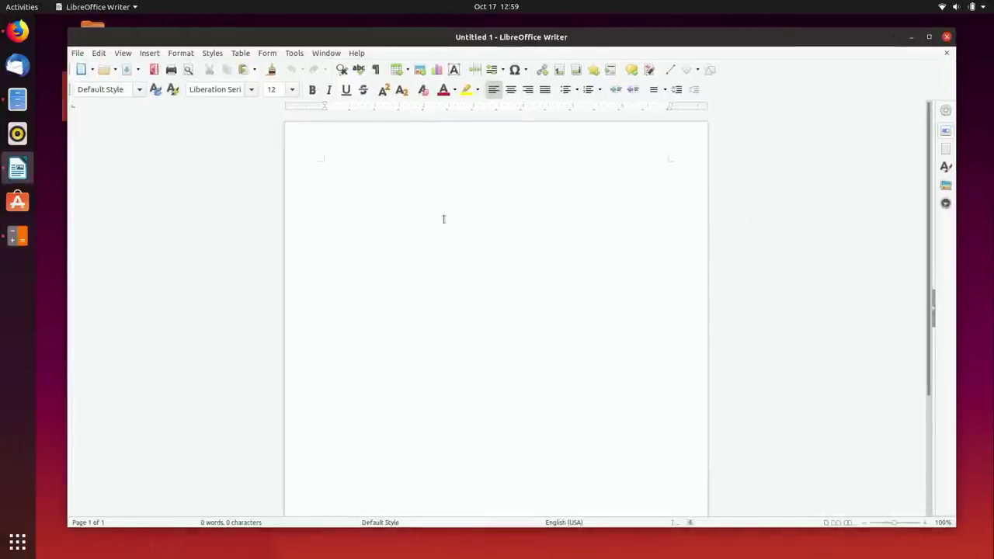
Switch to Firefox on the first workspace and back to LibreOffice Writer on the second workspace
{"action": "key", "text": "super"}
{"action": "left_click", "coordinate": [970, 148]}
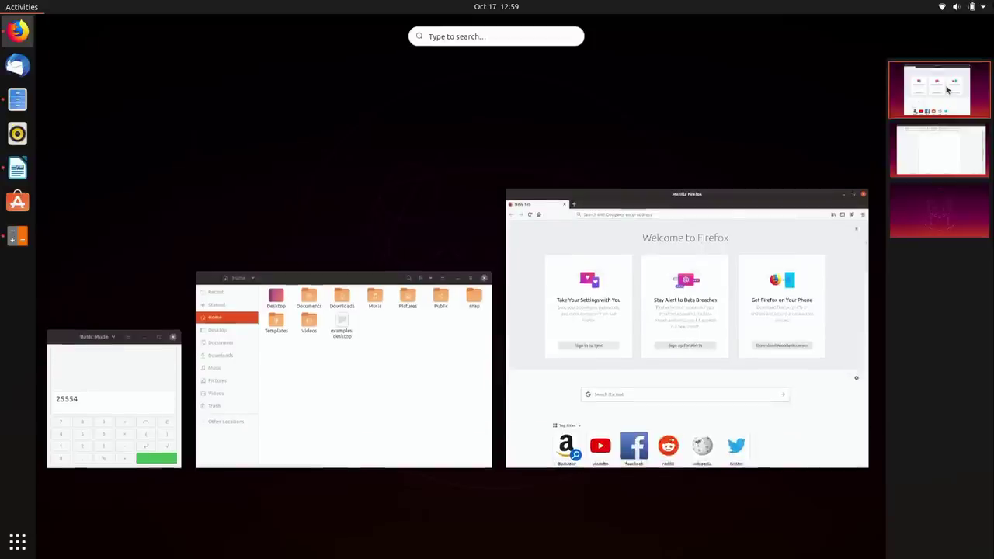
{"action": "left_click", "coordinate": [717, 220]}
{"action": "key", "text": "super"}
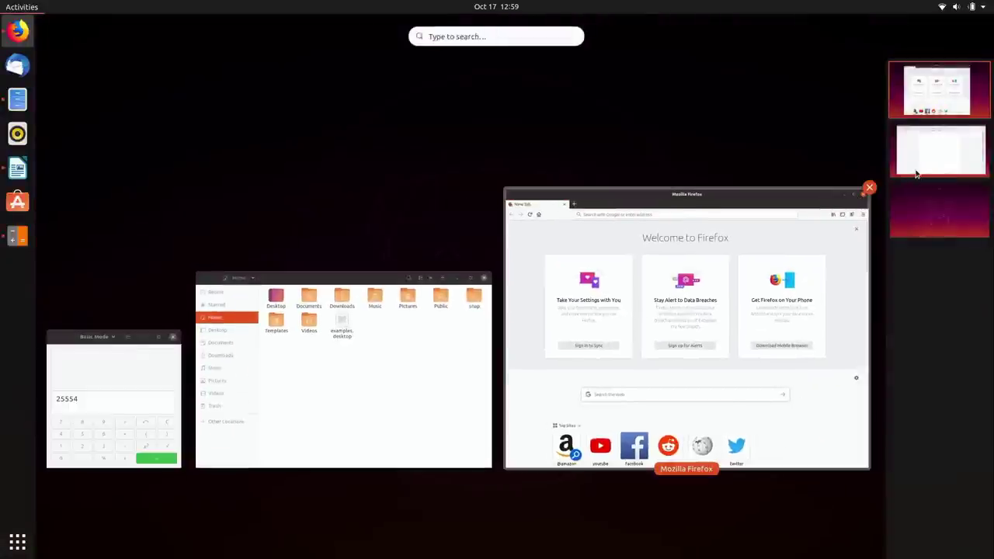
{"action": "scroll", "coordinate": [701, 240], "scroll_direction": "down", "scroll_amount": 1}
{"action": "left_click", "coordinate": [595, 272]}
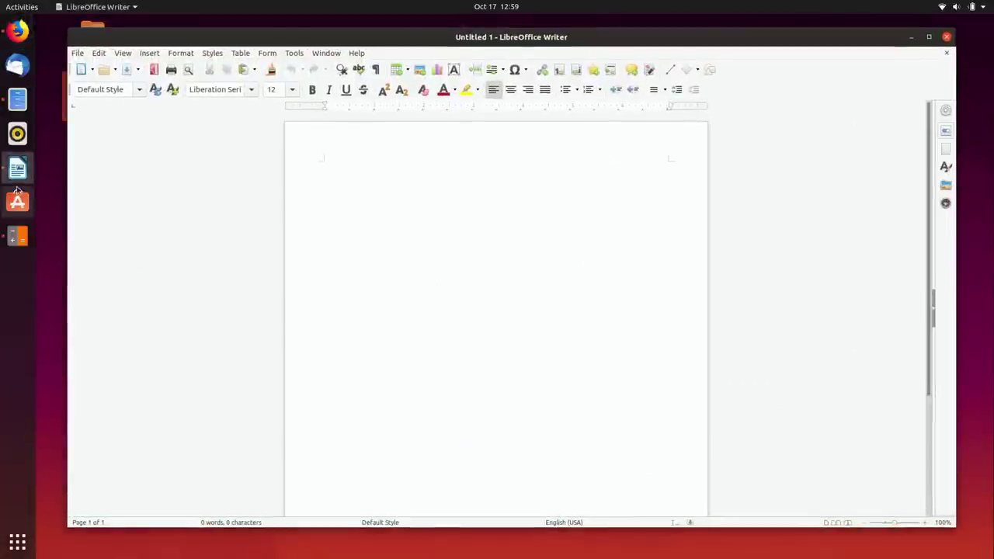
Restore the minimized Calculator over the LibreOffice Writer window, select it in the Activities overview, and minimize it again
{"action": "left_click", "coordinate": [13, 236]}
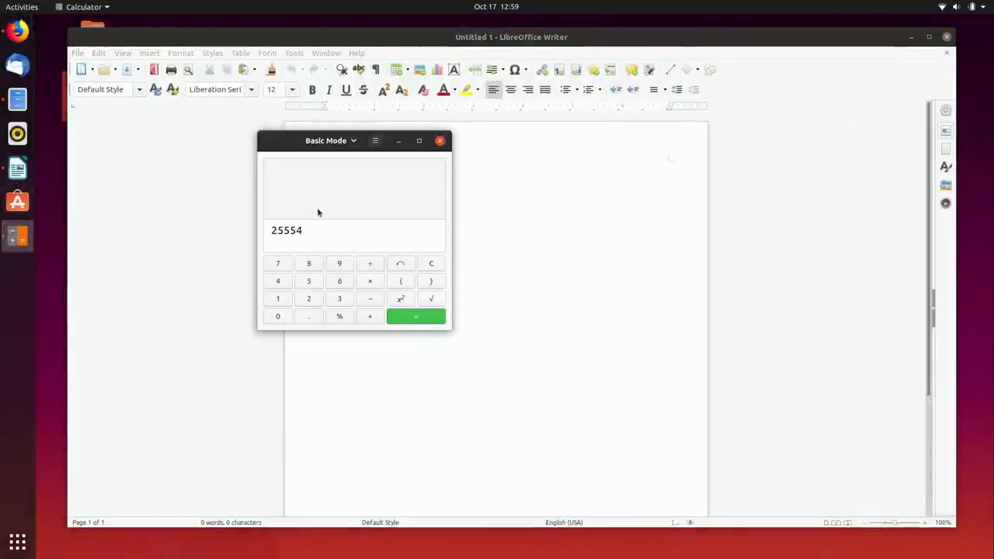
{"action": "key", "text": "super"}
{"action": "left_click", "coordinate": [160, 359]}
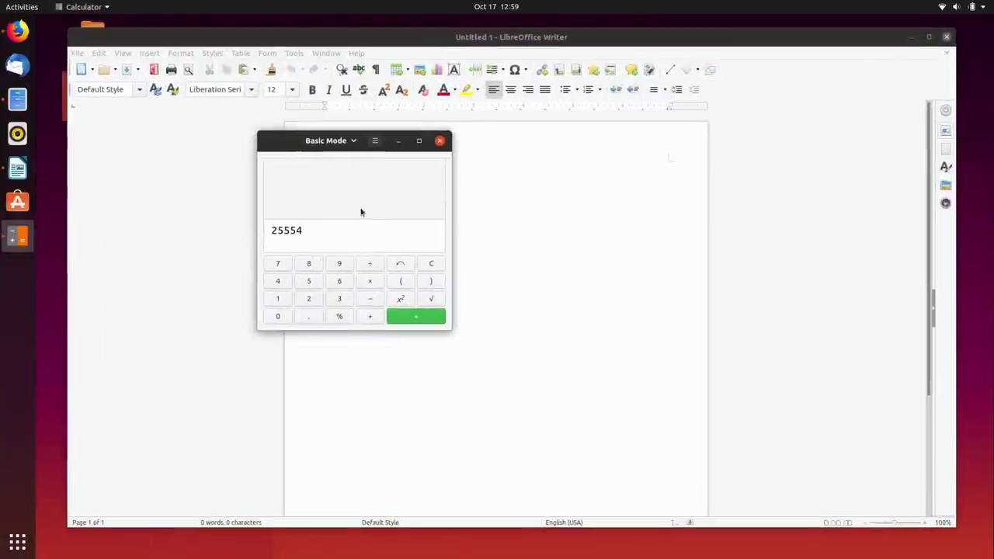
{"action": "left_click", "coordinate": [399, 140]}
Switch to the first workspace and restore the minimized Calculator over the Firefox window, leaving the Trash icon deselected
{"action": "key", "text": "super"}
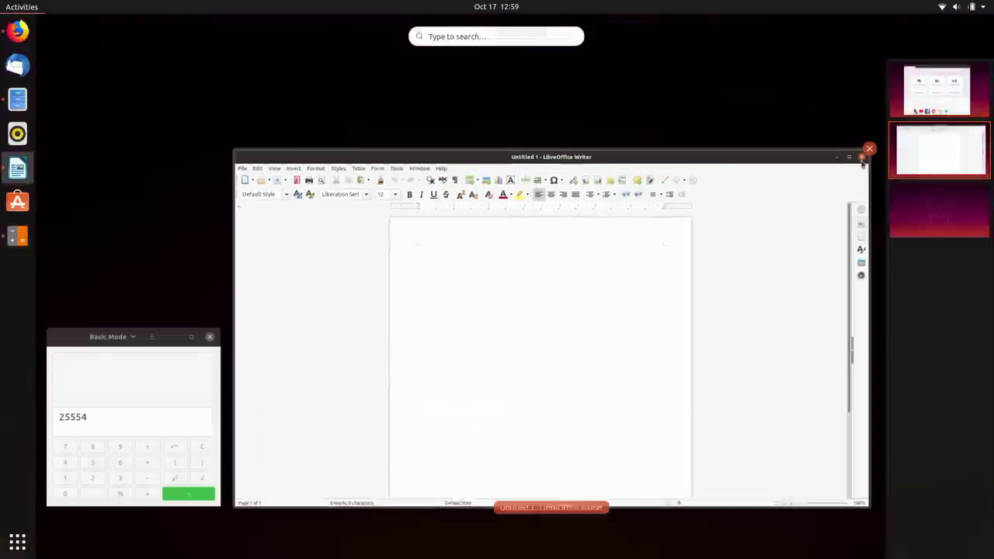
{"action": "scroll", "coordinate": [608, 298], "scroll_direction": "up", "scroll_amount": 1}
{"action": "left_click", "coordinate": [608, 297]}
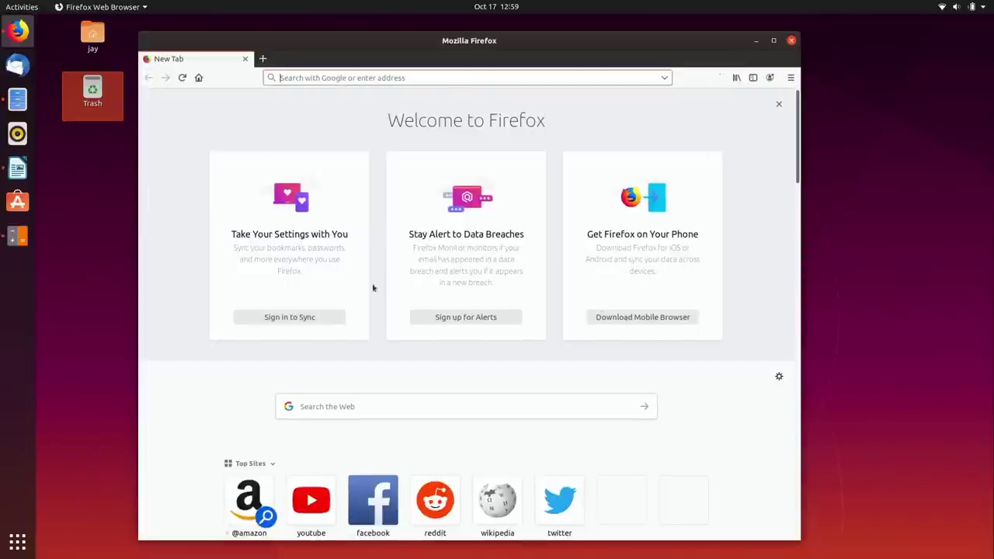
{"action": "left_click", "coordinate": [18, 237]}
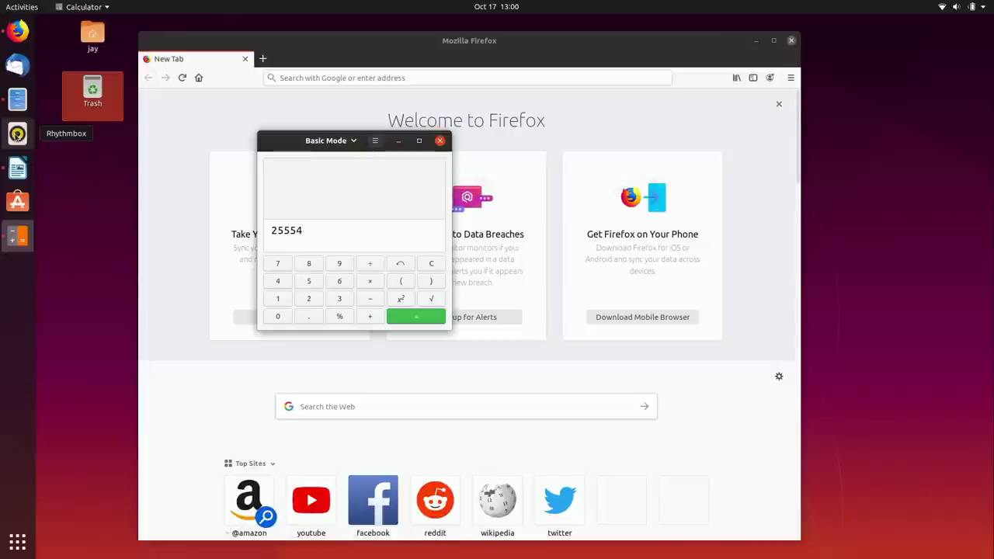
{"action": "left_click", "coordinate": [111, 277]}
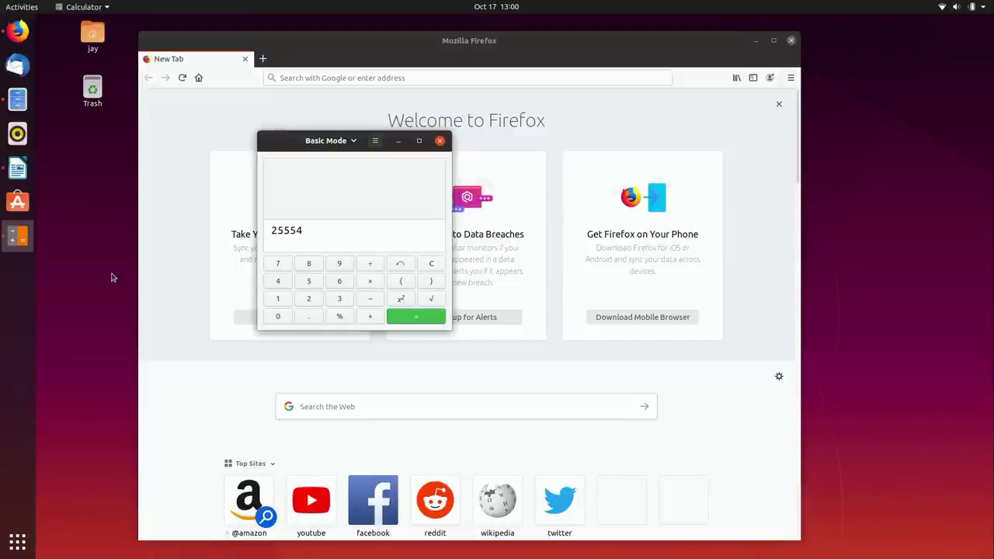
Show the Activities overview on the first workspace and switch to LibreOffice Writer on the second workspace
{"action": "key", "text": "super"}
{"action": "key", "text": "super"}
{"action": "left_click", "coordinate": [27, 6]}
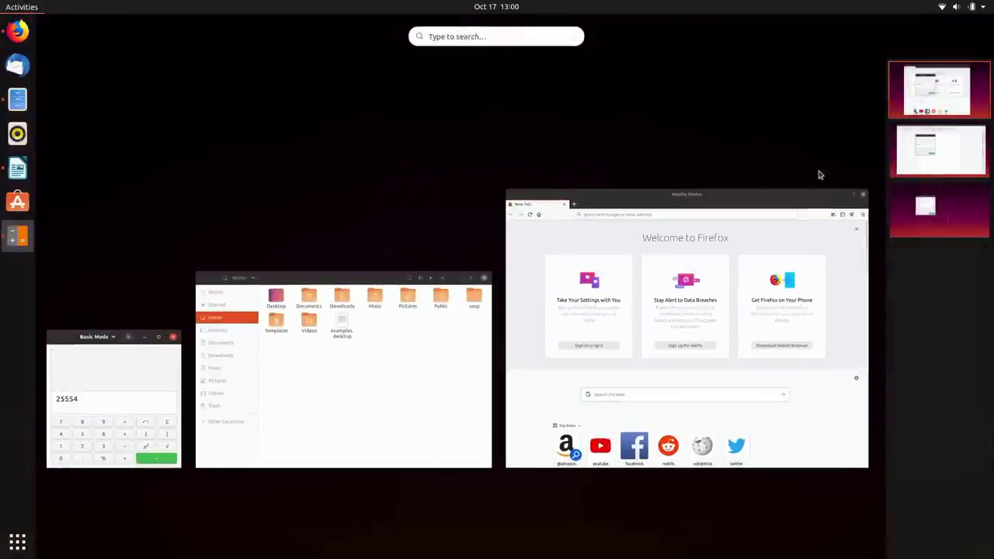
{"action": "left_click", "coordinate": [946, 140]}
{"action": "left_click", "coordinate": [758, 284]}
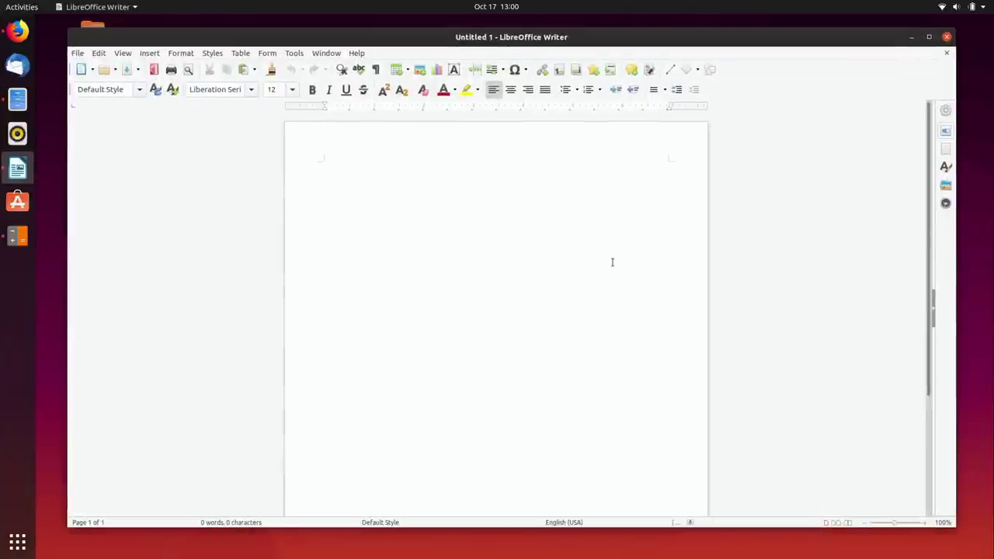
Move up and down through the three workspaces without opening the Activities overview, ending on the first workspace with Firefox
{"action": "key", "text": "ctrl+alt+Up"}
{"action": "key", "text": "ctrl+alt+Down"}
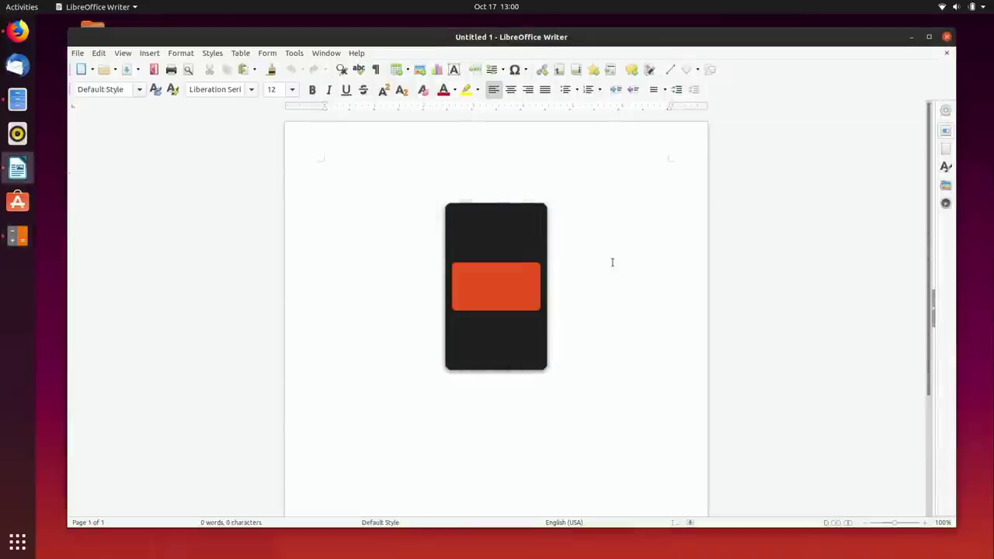
{"action": "key", "text": "ctrl+alt+Up"}
{"action": "key", "text": "ctrl+alt+Down"}
{"action": "key", "text": "ctrl+alt+Down"}
{"action": "key", "text": "ctrl+alt+Up"}
{"action": "key", "text": "ctrl+alt+Up"}
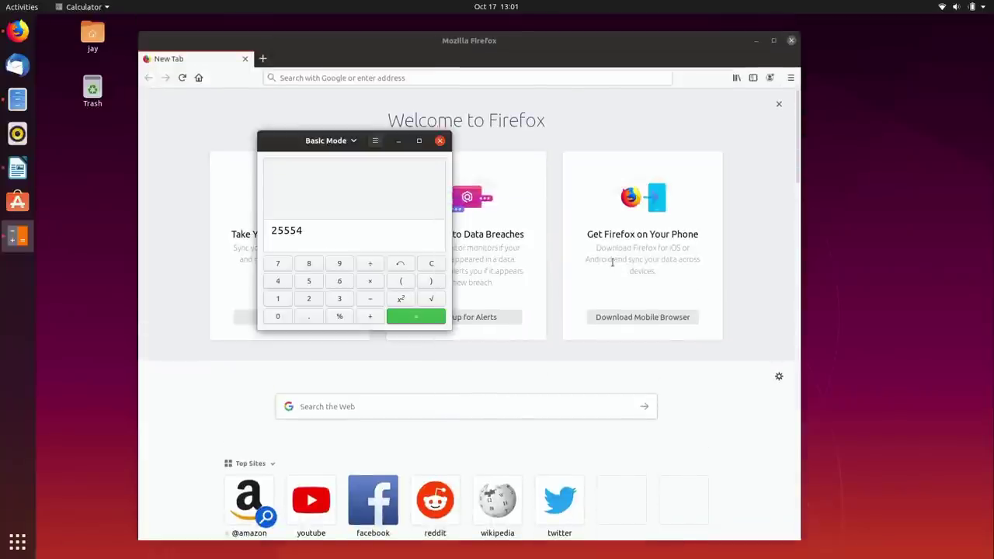
Move the Firefox window to the first workspace through the Activities overview and bring it to the front there
{"action": "left_click", "coordinate": [459, 44]}
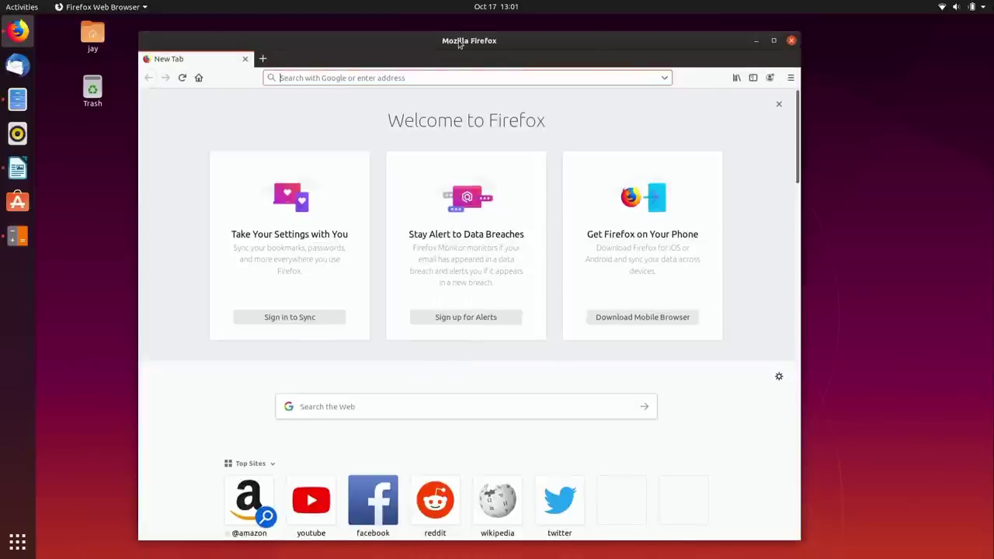
{"action": "key", "text": "super"}
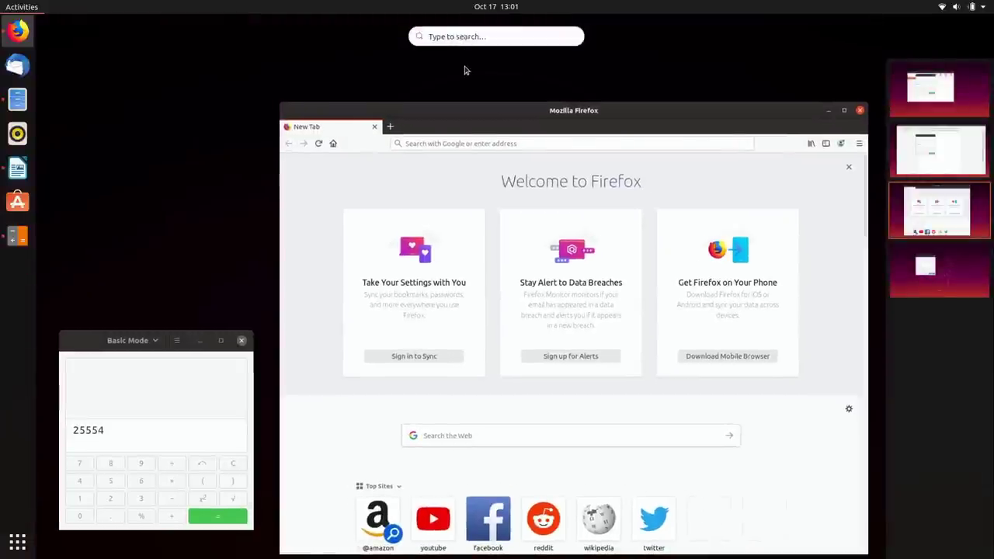
{"action": "left_click_drag", "start_coordinate": [379, 274], "coordinate": [912, 91]}
{"action": "left_click", "coordinate": [912, 92]}
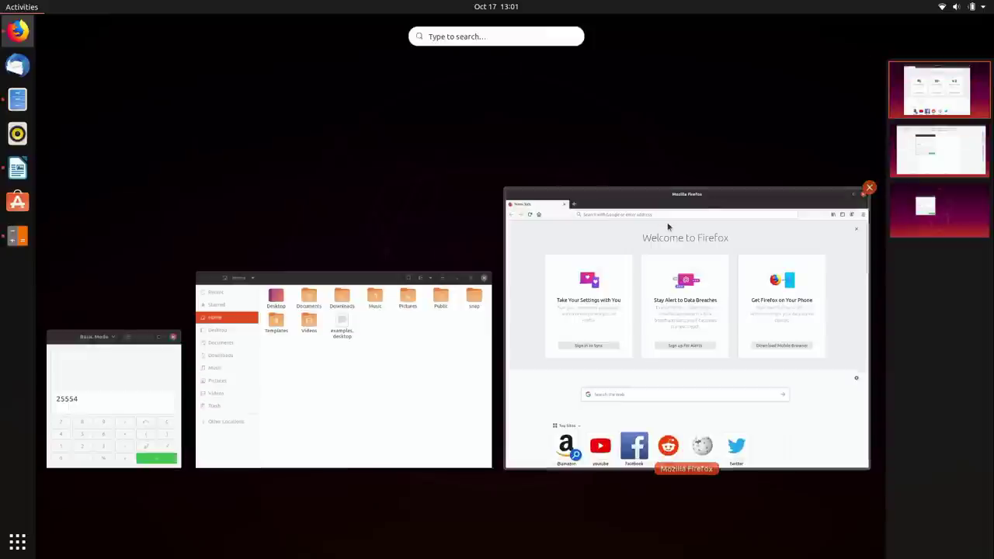
{"action": "left_click", "coordinate": [660, 230]}
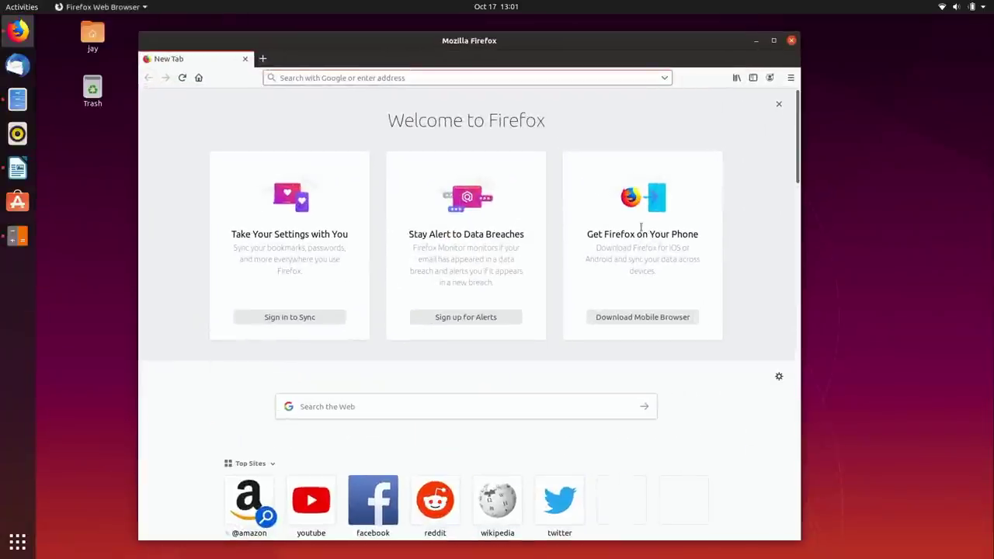
Carry the Firefox window down and up through the workspaces, leaving it on the second workspace over LibreOffice Writer
{"action": "key", "text": "ctrl+alt+Up"}
{"action": "key", "text": "ctrl+alt+Down"}
{"action": "key", "text": "ctrl+alt+shift+Down"}
{"action": "key", "text": "ctrl+alt+shift+Down"}
{"action": "key", "text": "ctrl+alt+shift+Down"}
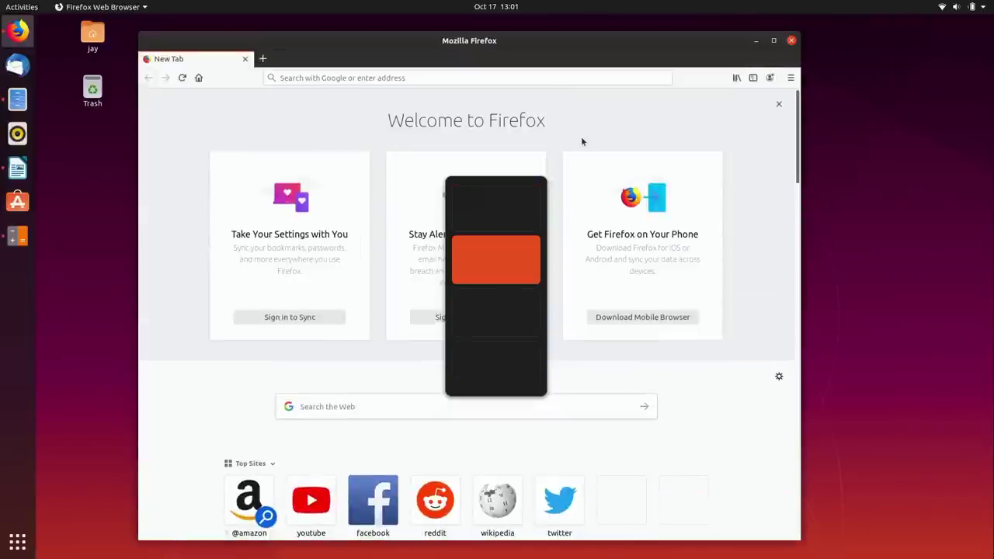
{"action": "key", "text": "ctrl+alt+shift+Up"}
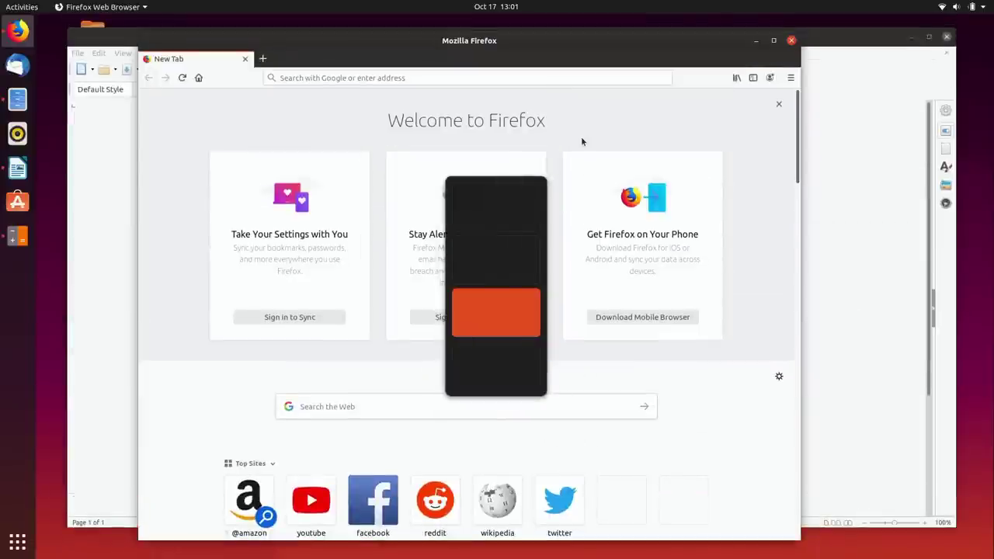
{"action": "key", "text": "ctrl+alt+shift+Up"}
{"action": "key", "text": "ctrl+alt+shift+Down"}
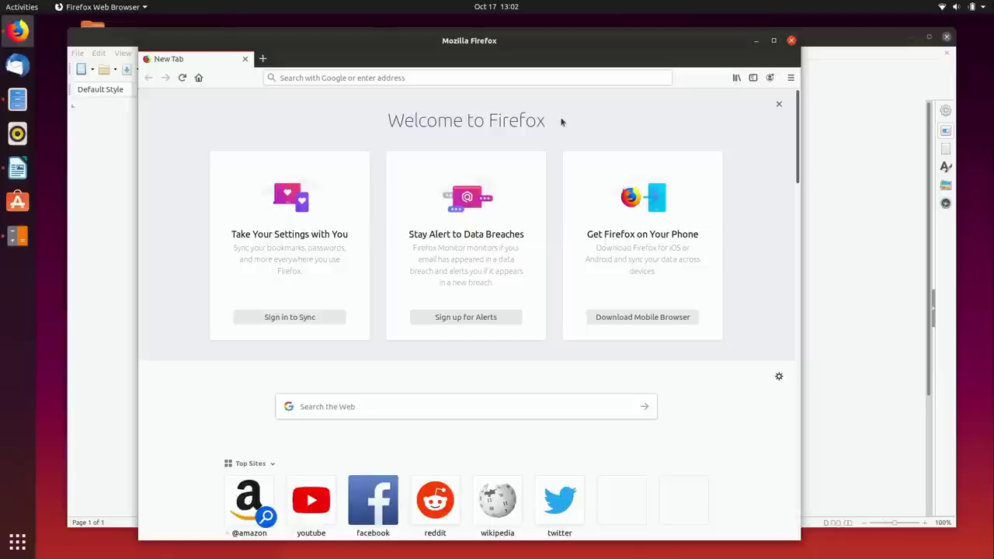
Open Settings through the application search and show the end of the Keyboard Shortcuts list under Devices
{"action": "key", "text": "super"}
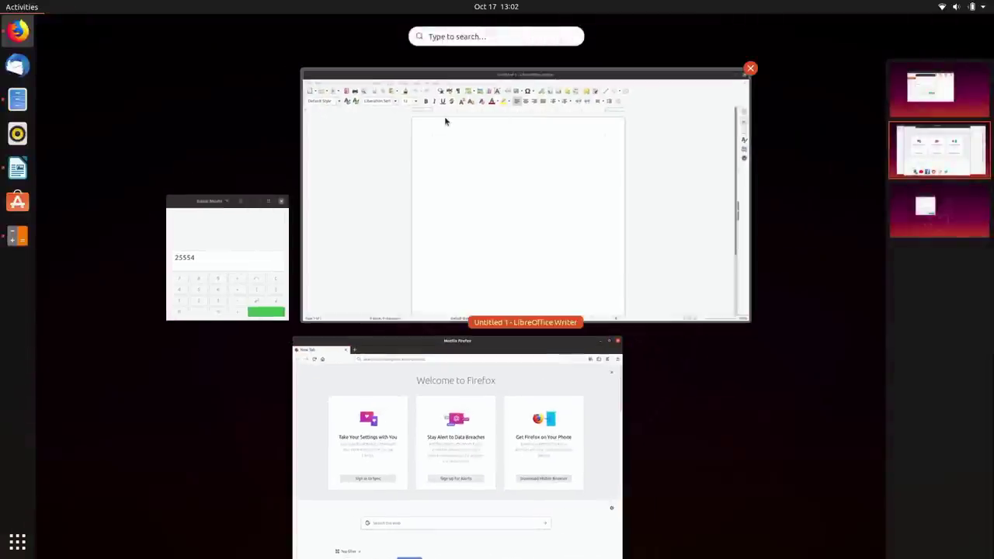
{"action": "type", "text": "selt"}
{"action": "key", "text": "Return"}
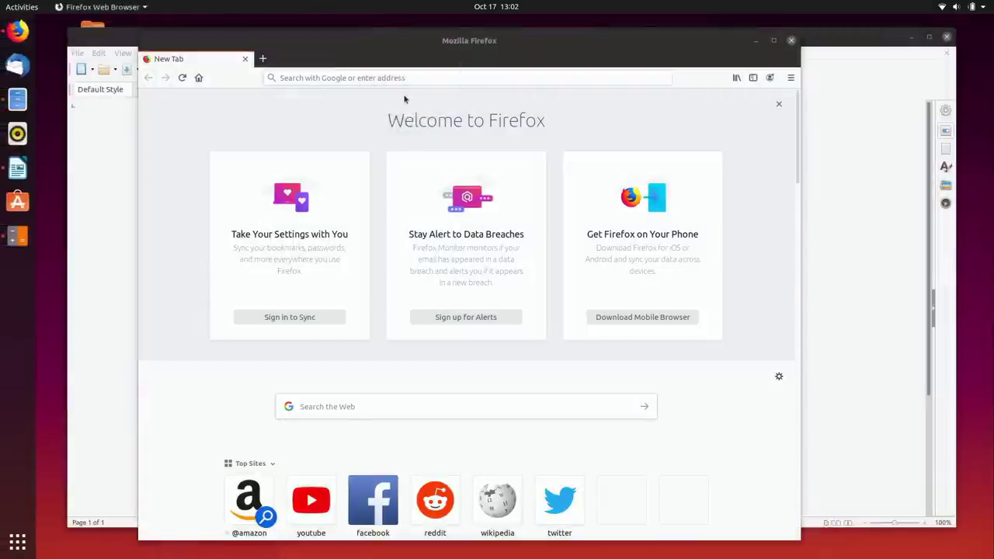
{"action": "left_click", "coordinate": [304, 461]}
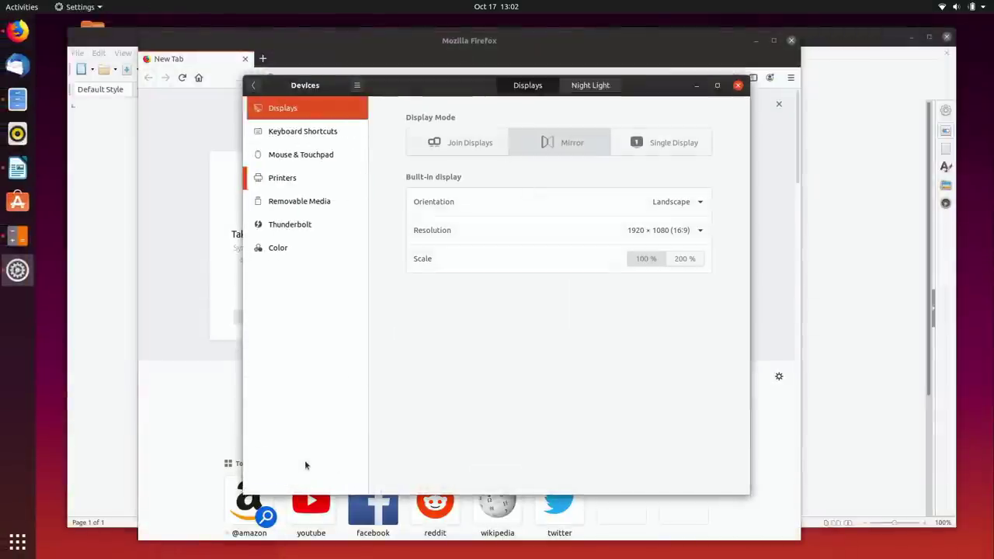
{"action": "left_click", "coordinate": [337, 134]}
{"action": "left_click_drag", "start_coordinate": [746, 155], "coordinate": [767, 474]}
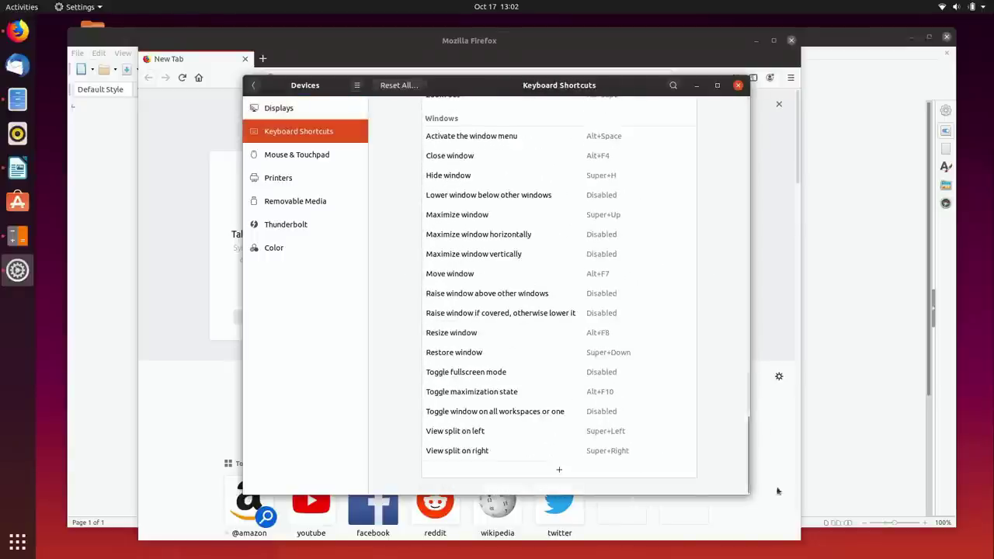
Add a custom shortcut named Terminal that runs gnome-terminal with Super+T
{"action": "left_click", "coordinate": [574, 472]}
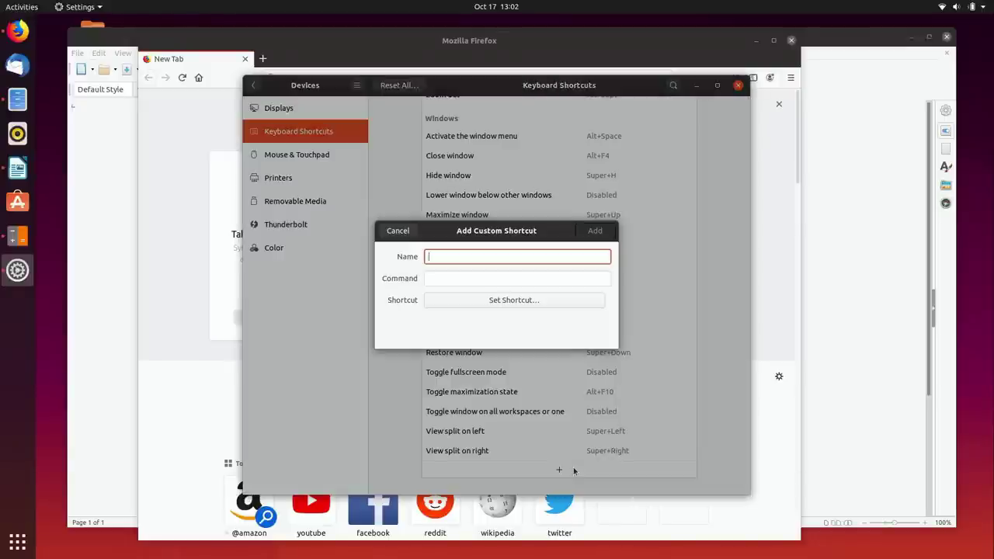
{"action": "type", "text": "Terminal"}
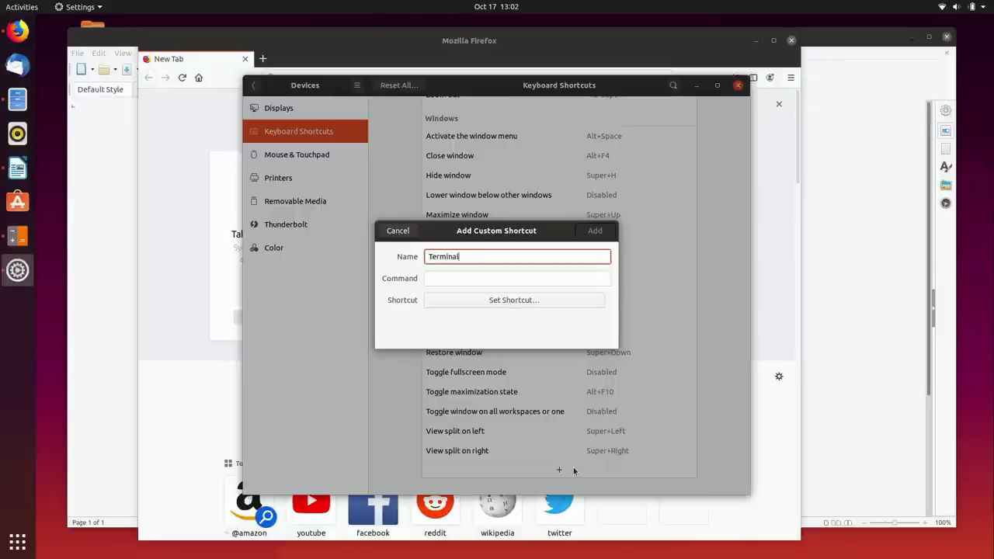
{"action": "left_click", "coordinate": [468, 277]}
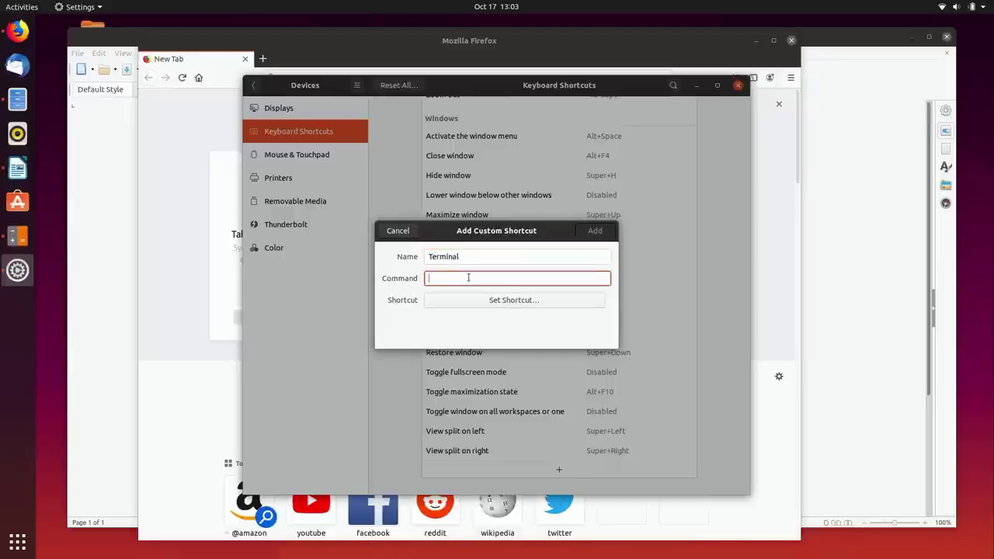
{"action": "type", "text": "gnome-t"}
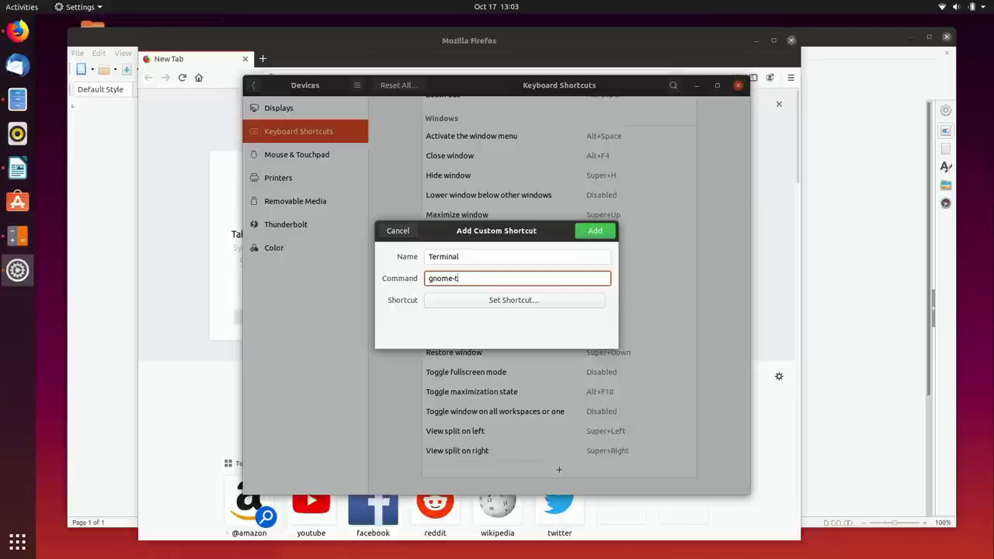
{"action": "type", "text": "erminal"}
{"action": "left_click", "coordinate": [487, 302]}
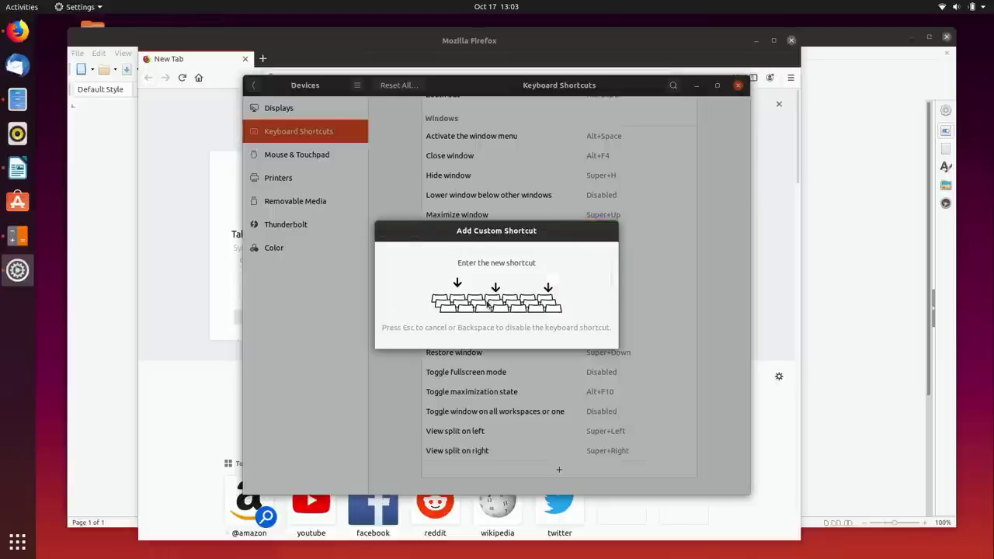
{"action": "key", "text": "super+t"}
{"action": "left_click", "coordinate": [594, 231]}
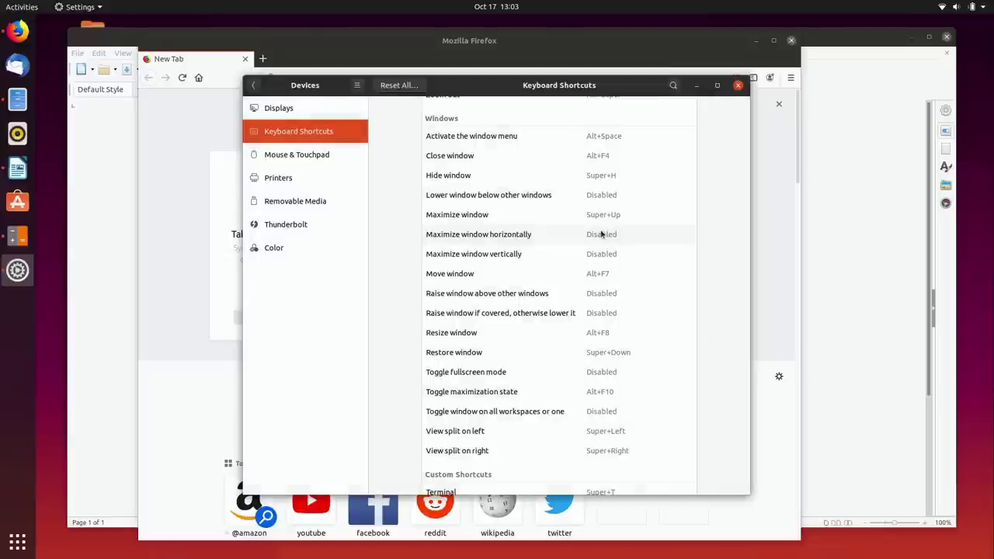
Test the new Terminal shortcut, moving the launched terminal window away from the screen corner before closing it
{"action": "key", "text": "super+t"}
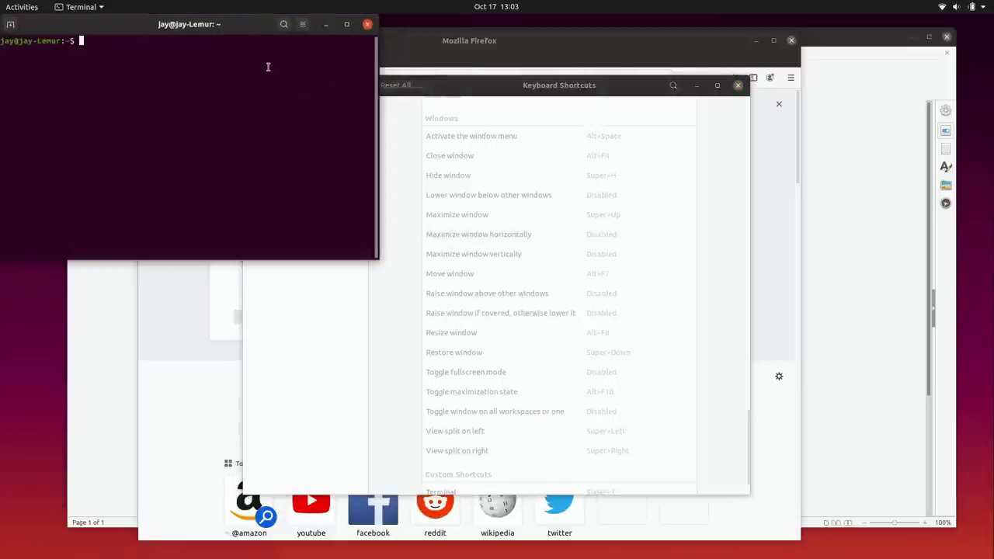
{"action": "left_click_drag", "start_coordinate": [255, 26], "coordinate": [411, 98]}
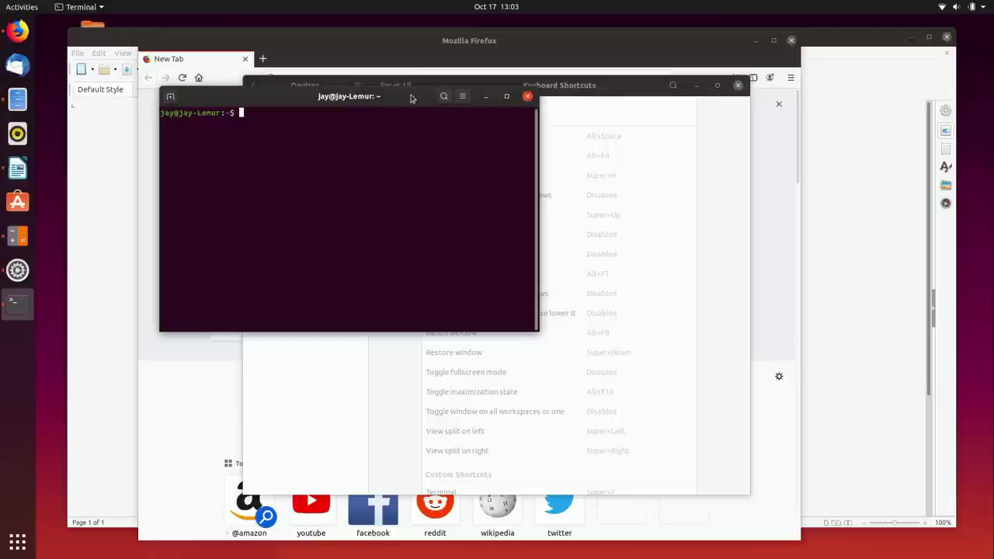
{"action": "left_click_drag", "start_coordinate": [411, 98], "coordinate": [433, 110]}
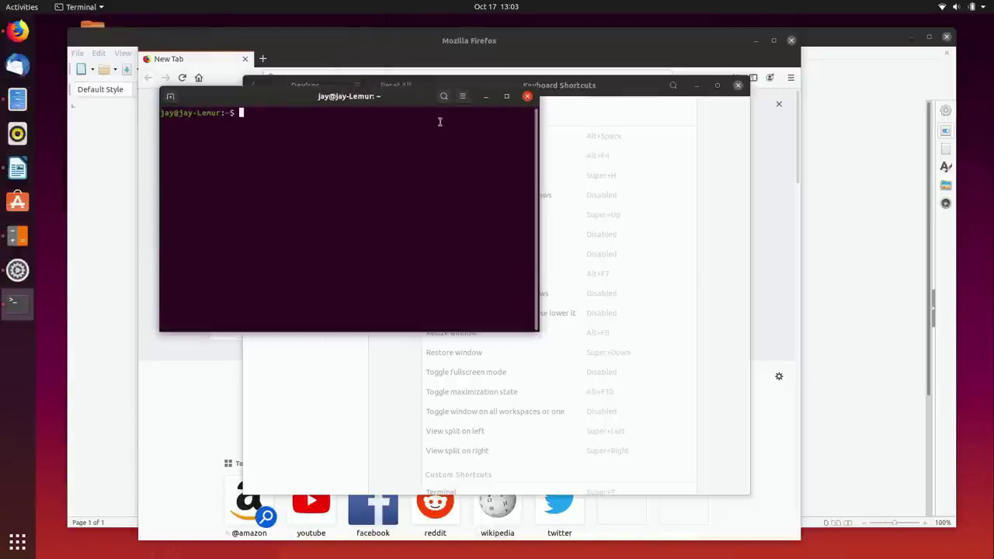
{"action": "left_click", "coordinate": [528, 97]}
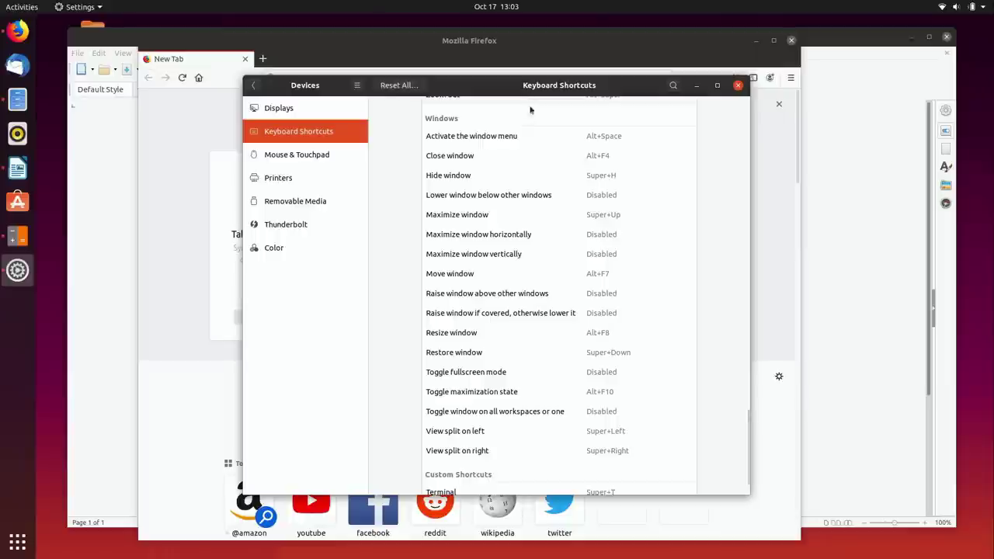
Add a custom shortcut named Firefox that runs the firefox command with Super+B
{"action": "scroll", "coordinate": [611, 311], "scroll_direction": "up", "scroll_amount": 4}
{"action": "scroll", "coordinate": [624, 302], "scroll_direction": "down", "scroll_amount": 5}
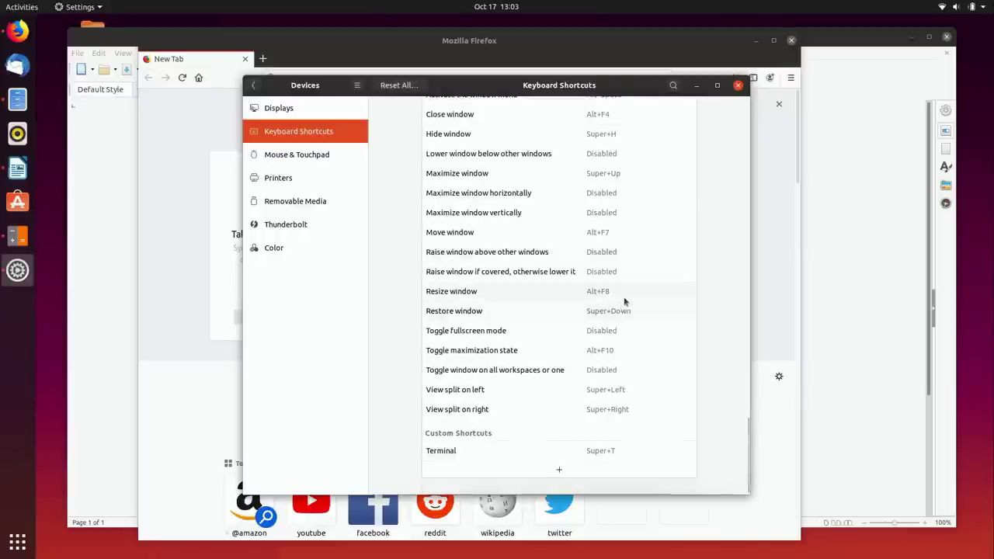
{"action": "left_click", "coordinate": [566, 468]}
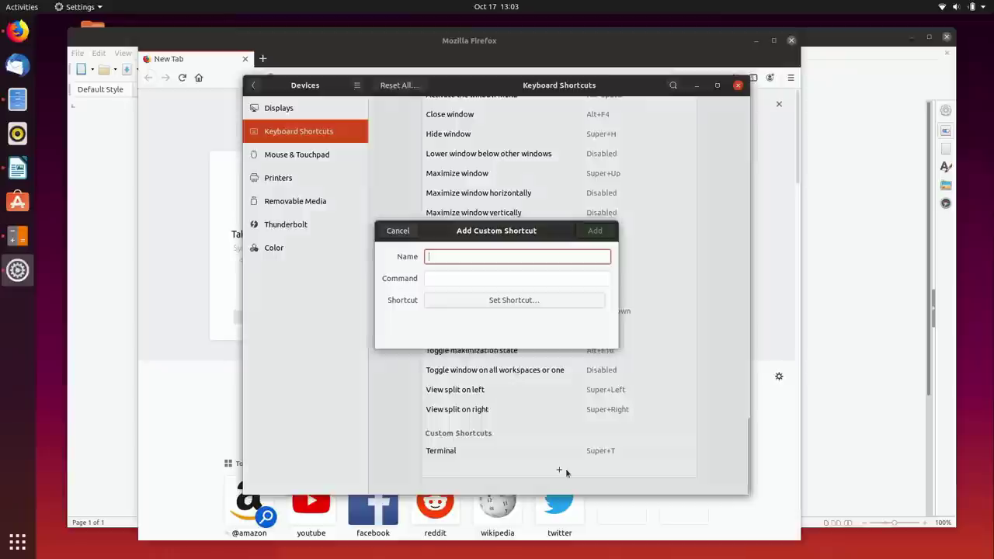
{"action": "type", "text": "Firefox"}
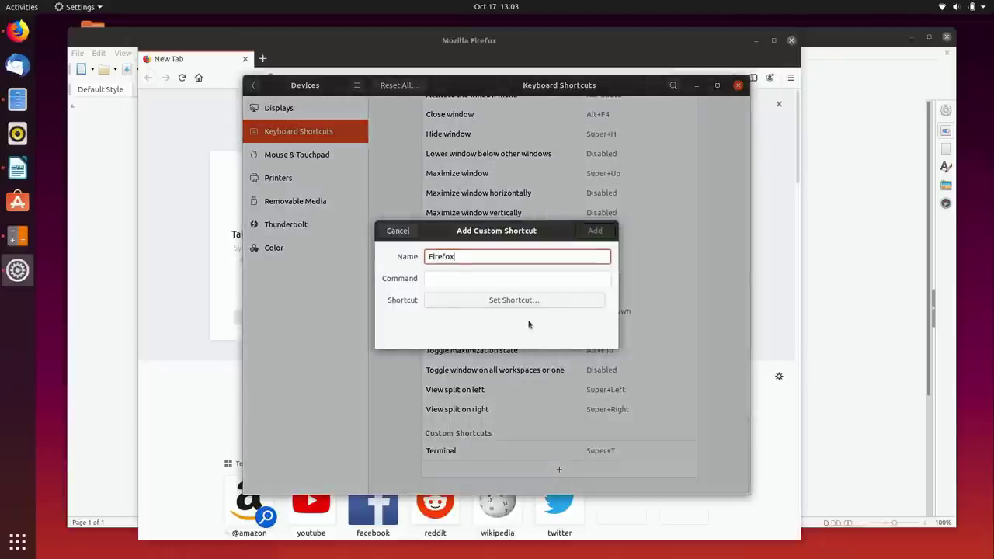
{"action": "key", "text": "Tab"}
{"action": "type", "text": "firefox"}
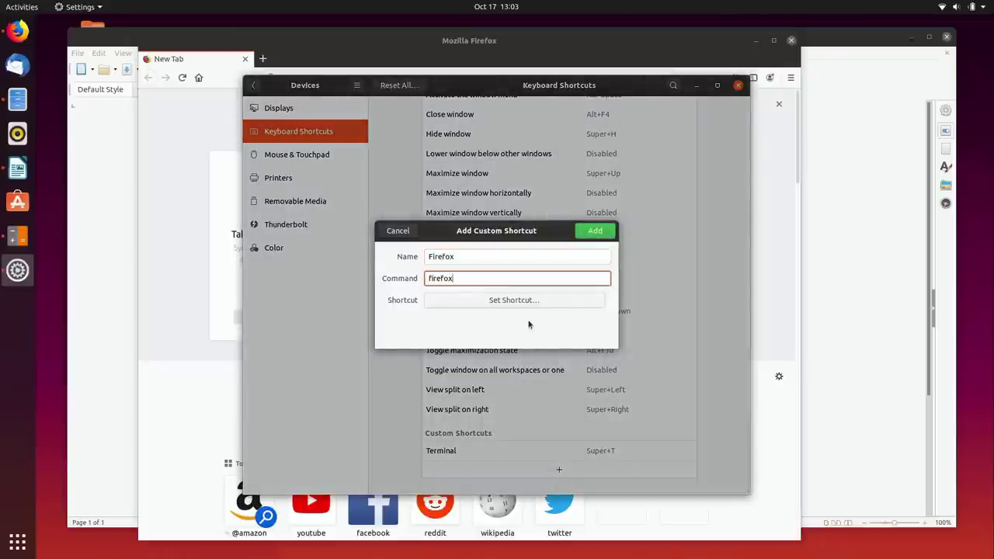
{"action": "left_click", "coordinate": [524, 303]}
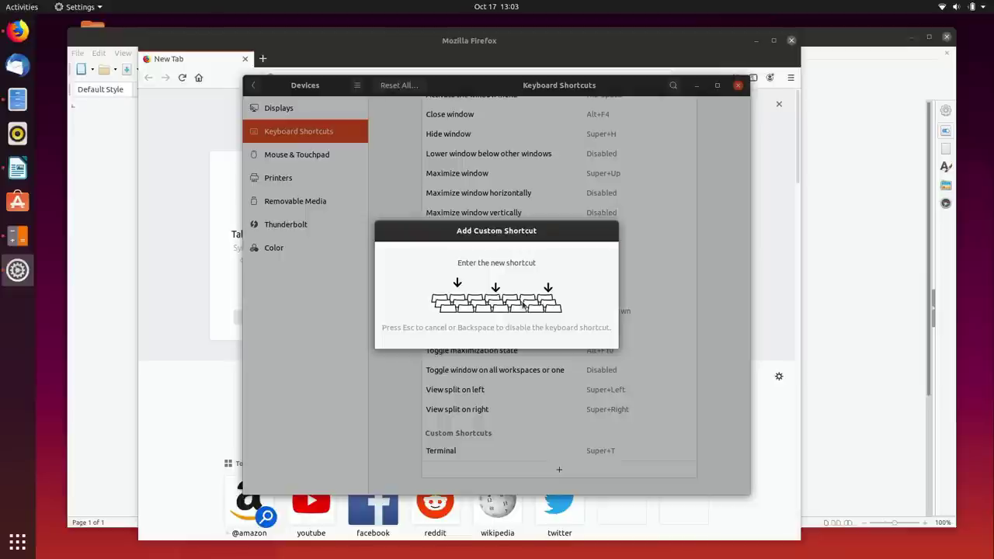
{"action": "key", "text": "super+b"}
{"action": "left_click", "coordinate": [597, 233]}
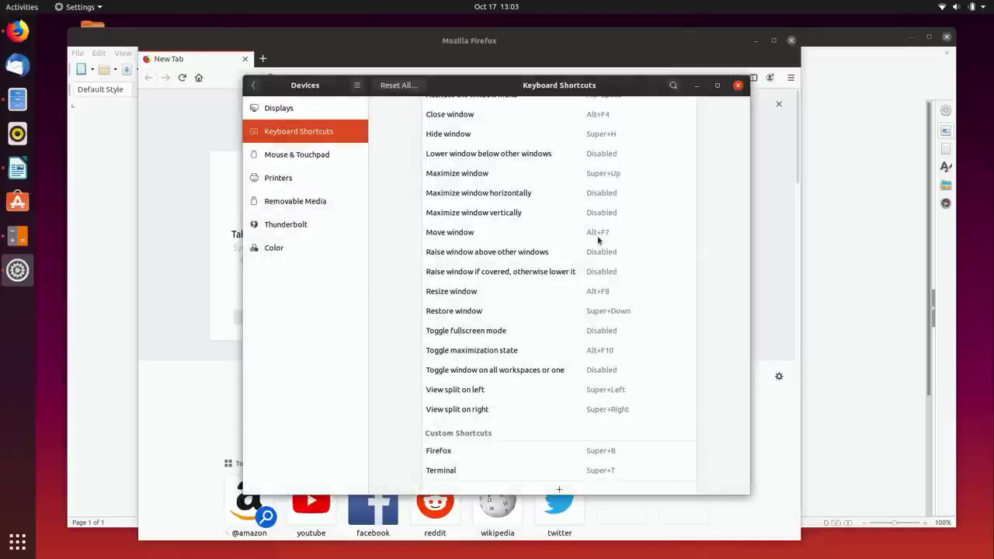
Launch another browser window with the new Firefox shortcut and place it over the existing Firefox window
{"action": "key", "text": "super+b"}
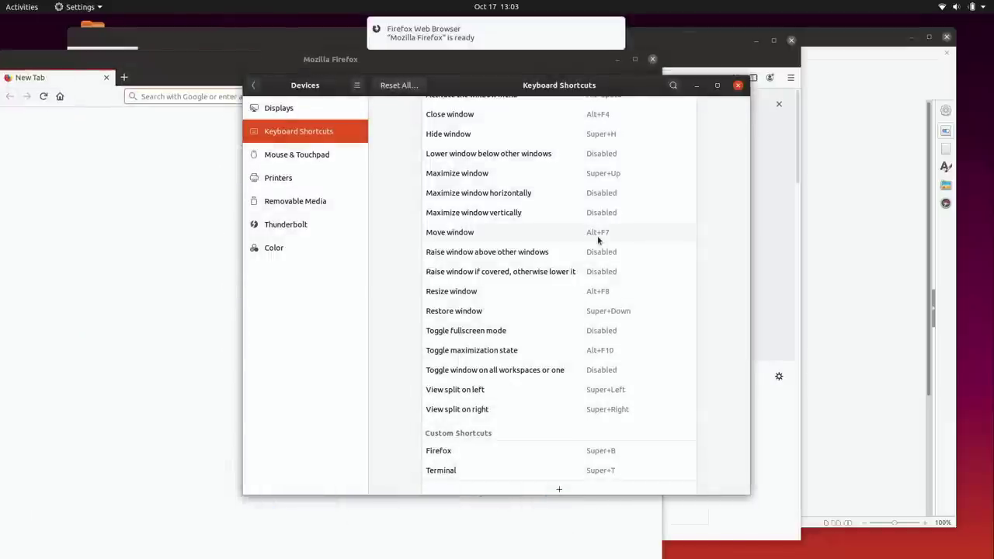
{"action": "left_click", "coordinate": [186, 66]}
{"action": "left_click_drag", "start_coordinate": [186, 66], "coordinate": [334, 60]}
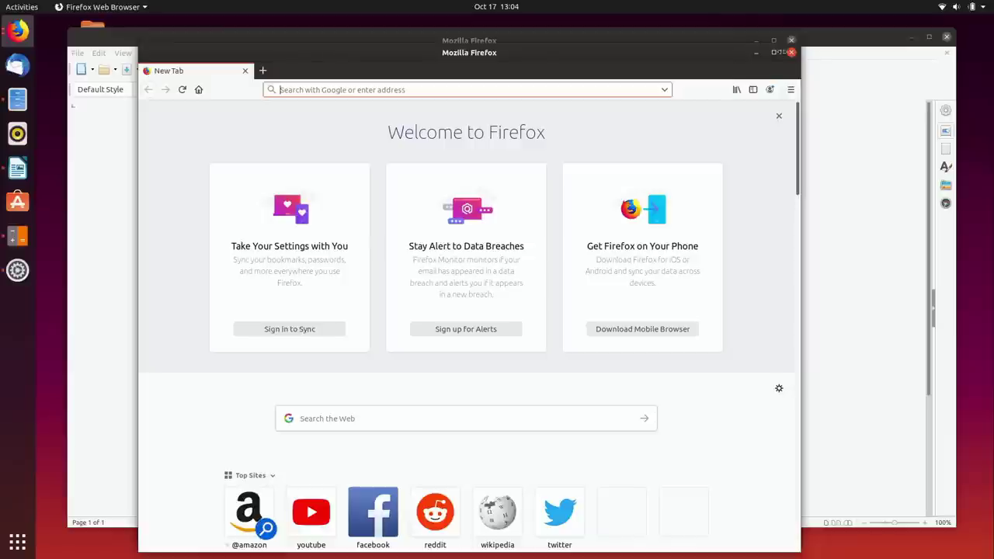
Close both Firefox windows and LibreOffice Writer, leaving only Settings open on the workspace
{"action": "left_click", "coordinate": [791, 52]}
{"action": "left_click", "coordinate": [791, 41]}
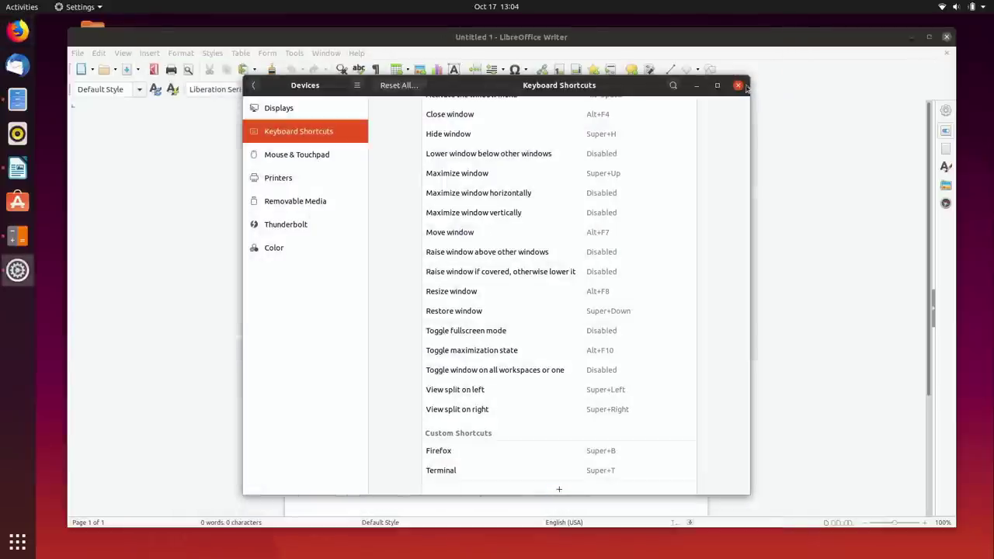
{"action": "left_click", "coordinate": [947, 37]}
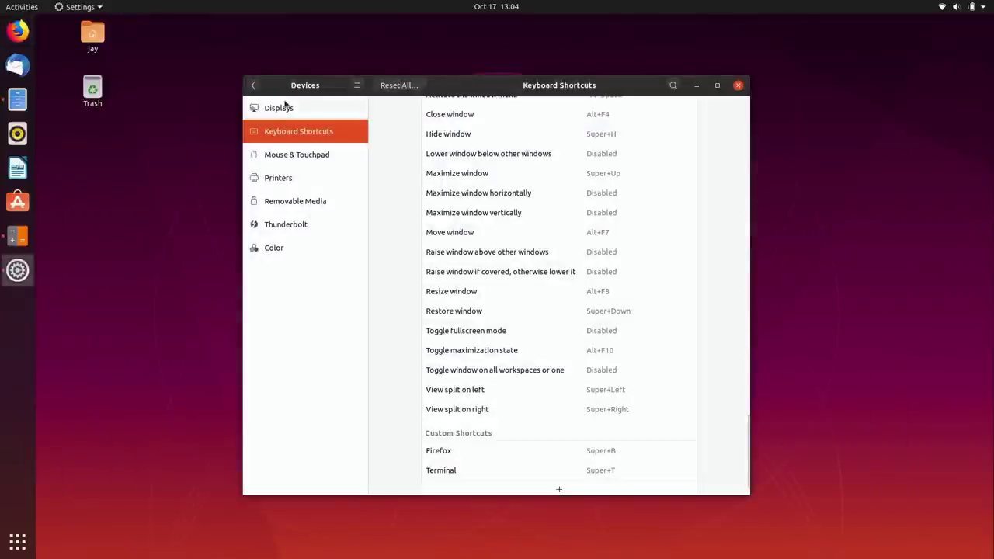
Leave the Devices settings for the main settings list and view the Bluetooth and Background pages
{"action": "left_click", "coordinate": [253, 85]}
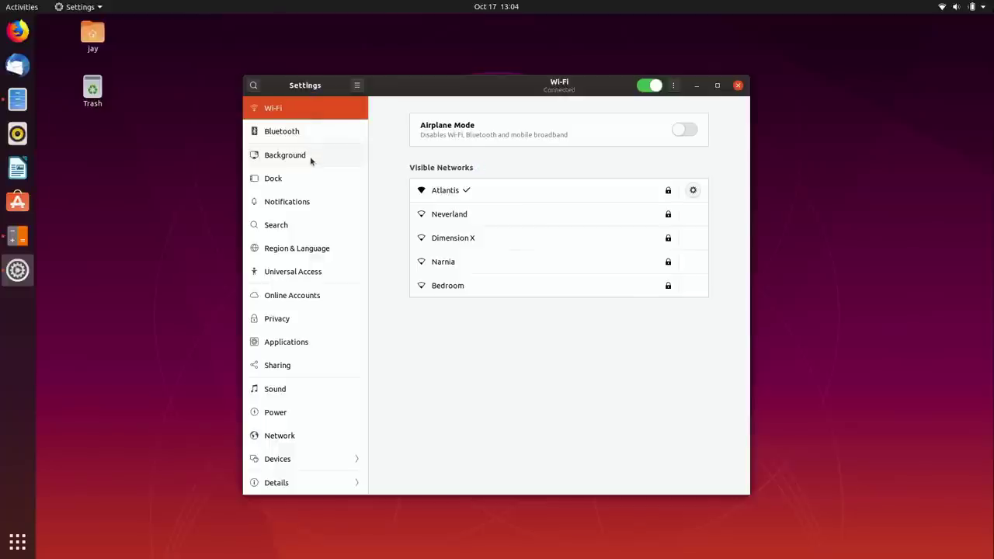
{"action": "left_click", "coordinate": [308, 130]}
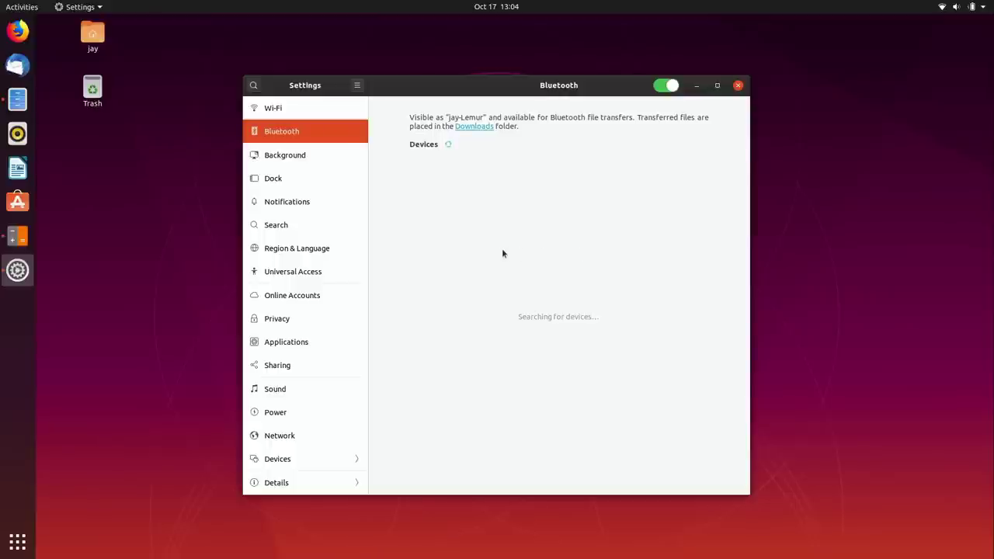
{"action": "left_click", "coordinate": [322, 157]}
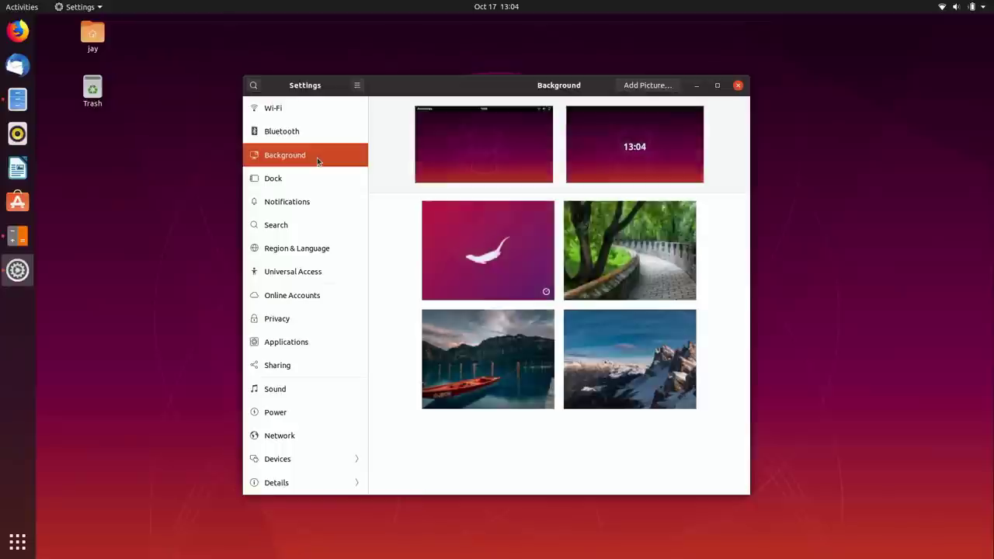
Set the first gallery wallpaper, the white animal on pink and purple, as the desktop background only and reopen its options
{"action": "left_click", "coordinate": [474, 260]}
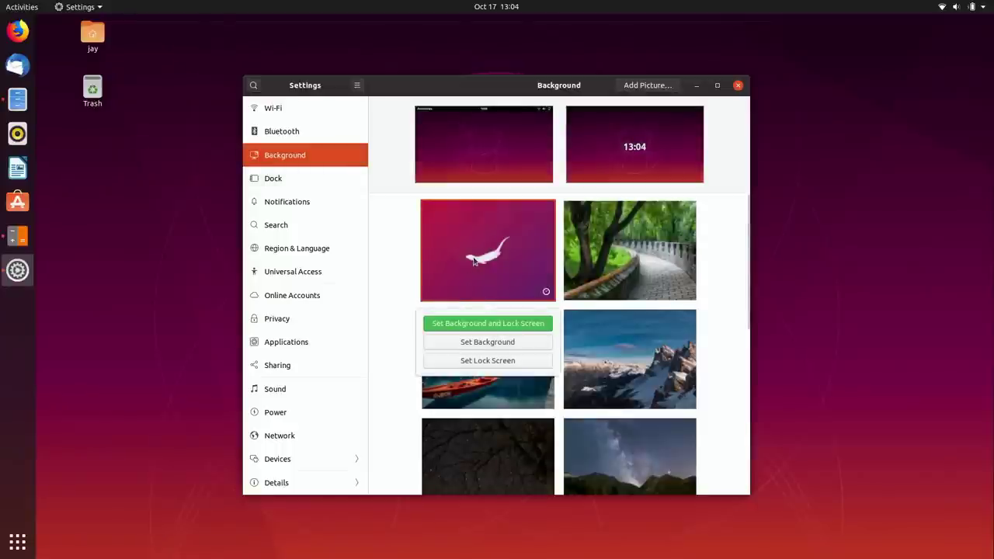
{"action": "left_click", "coordinate": [489, 342]}
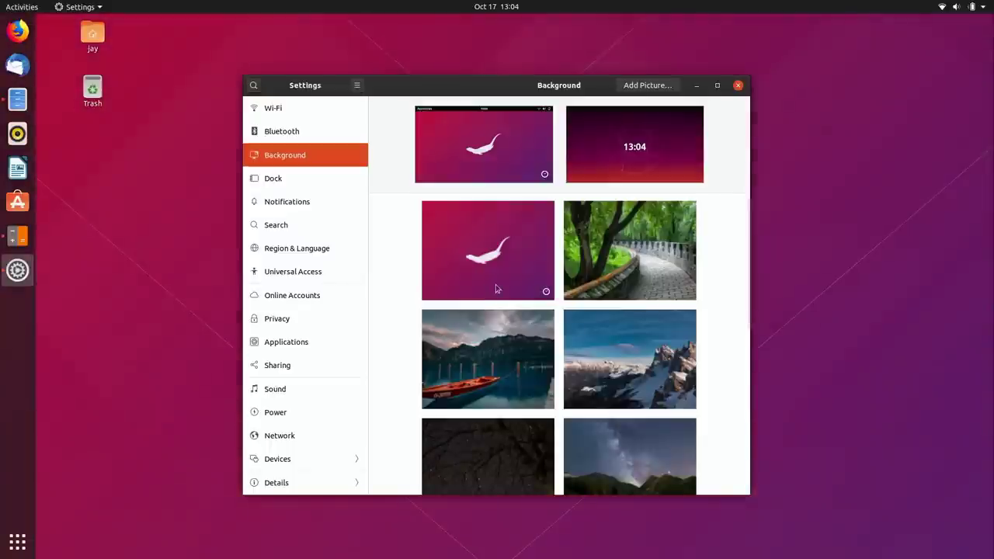
{"action": "left_click", "coordinate": [492, 296]}
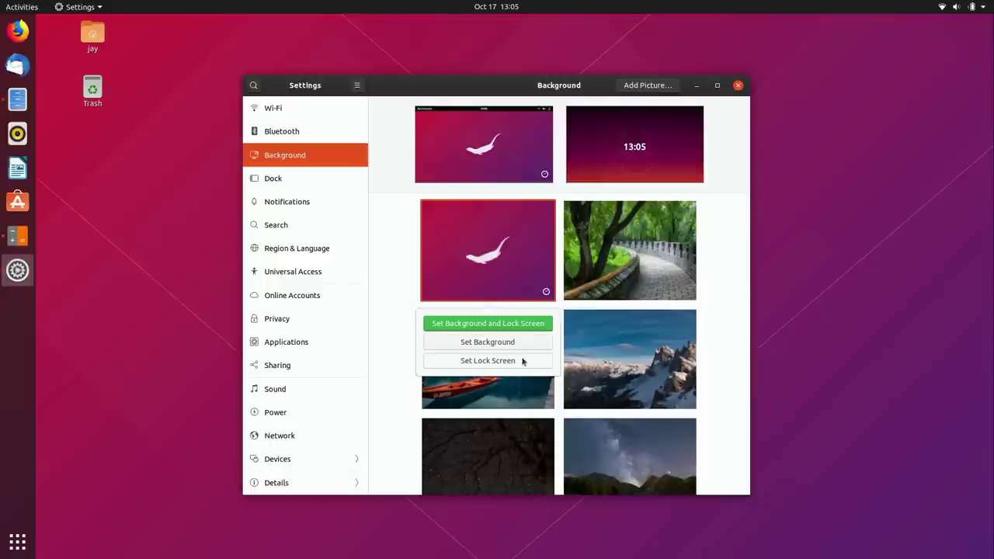
Set the picture of the stone path beneath green trees as the desktop background only
{"action": "left_click", "coordinate": [617, 262]}
{"action": "left_click", "coordinate": [619, 260]}
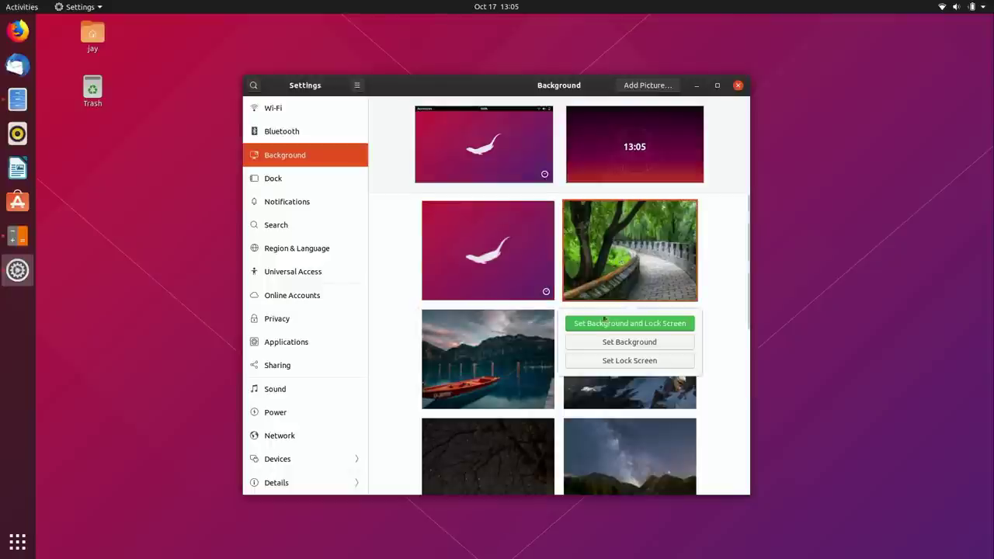
{"action": "left_click", "coordinate": [613, 343]}
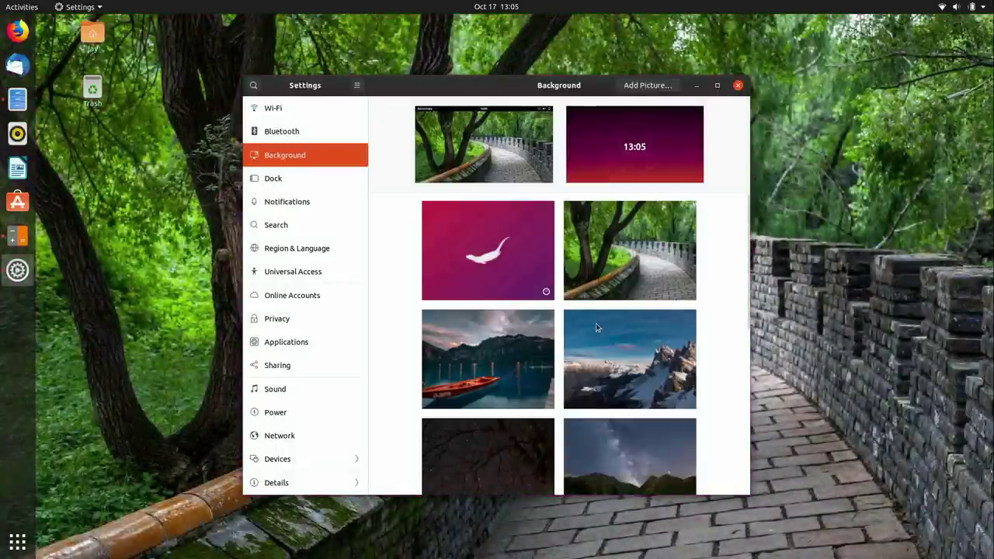
Set the dark purple wallpaper near the end of the gallery as the desktop background only
{"action": "scroll", "coordinate": [561, 332], "scroll_direction": "down", "scroll_amount": 8}
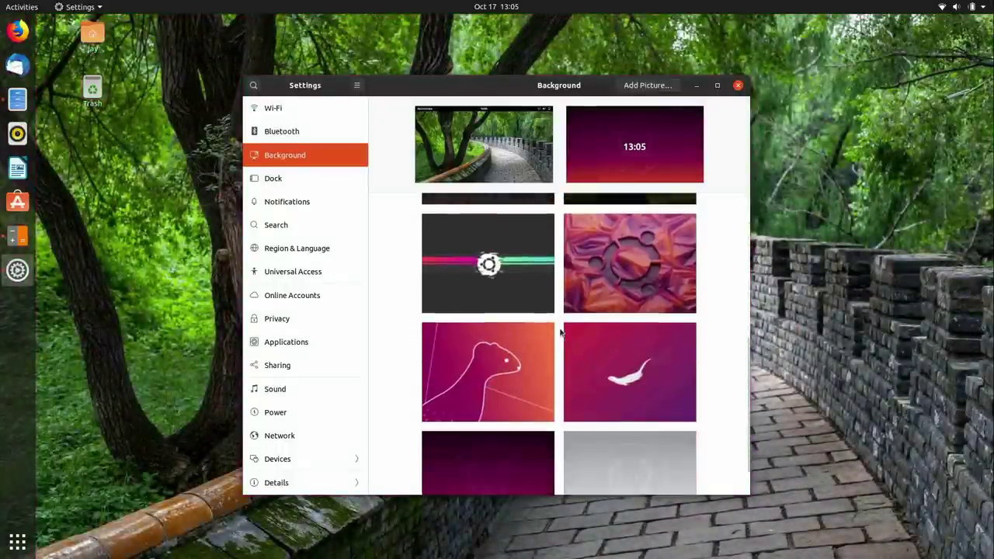
{"action": "scroll", "coordinate": [561, 333], "scroll_direction": "down", "scroll_amount": 1}
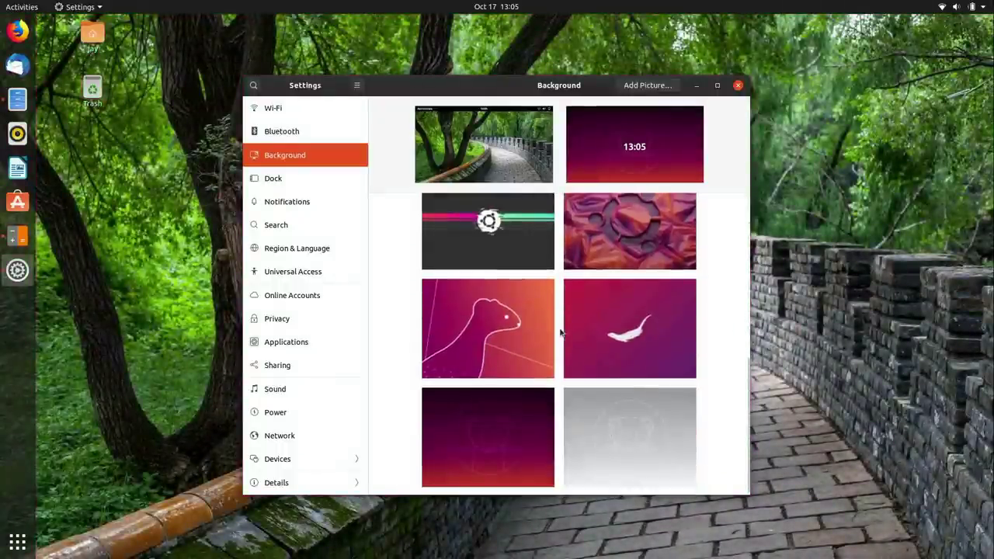
{"action": "left_click", "coordinate": [522, 417]}
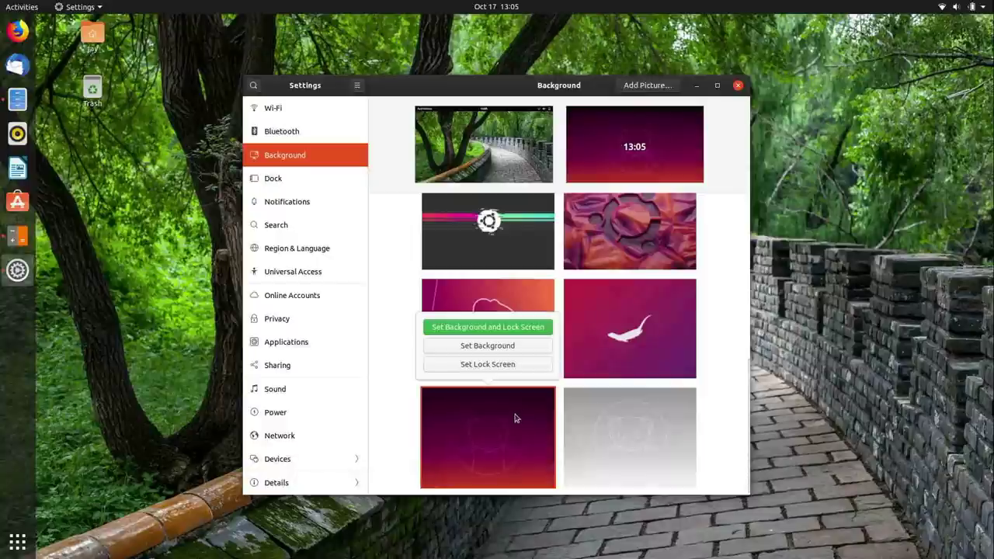
{"action": "left_click", "coordinate": [510, 346]}
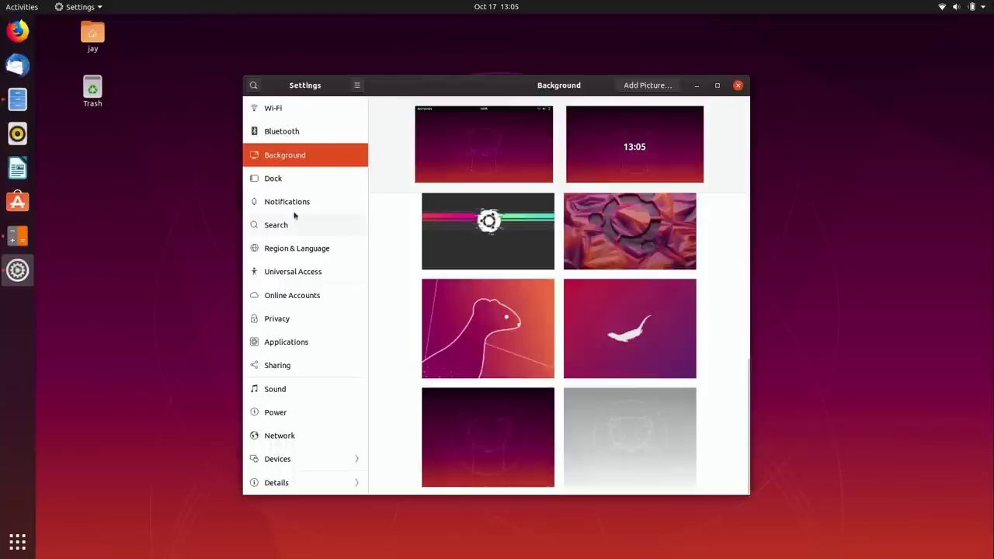
View the Dock settings and look through the per-application list on the Notifications page
{"action": "left_click", "coordinate": [284, 178]}
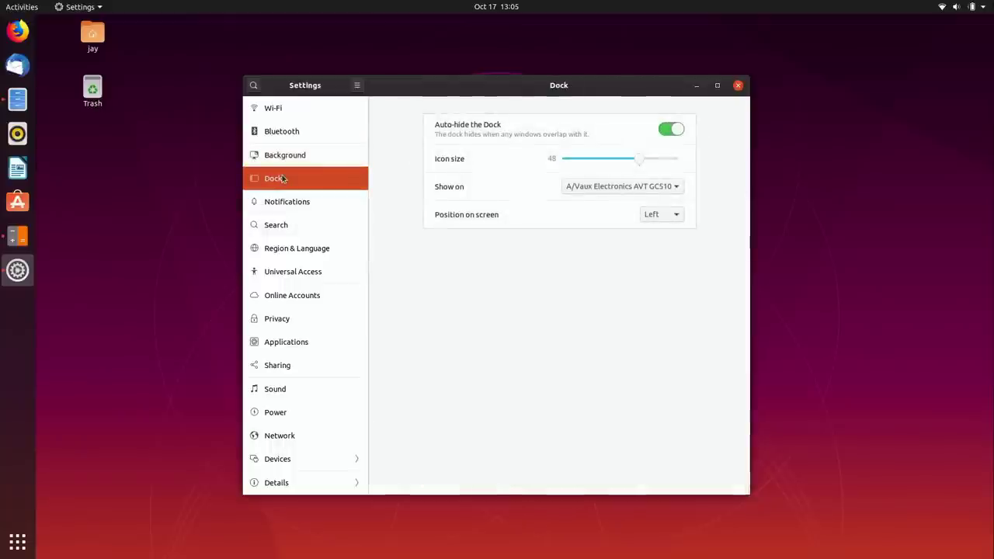
{"action": "left_click", "coordinate": [293, 202]}
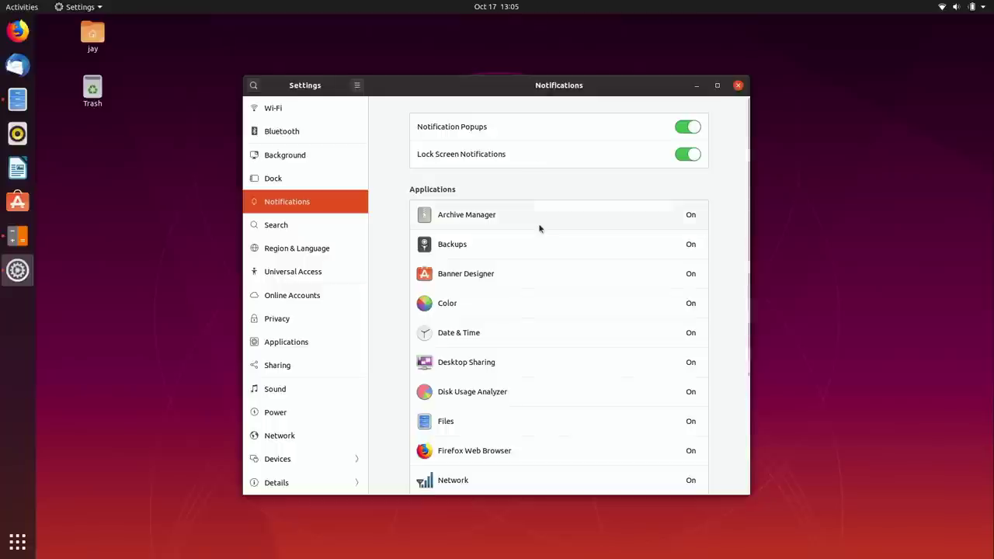
{"action": "scroll", "coordinate": [539, 230], "scroll_direction": "down", "scroll_amount": 4}
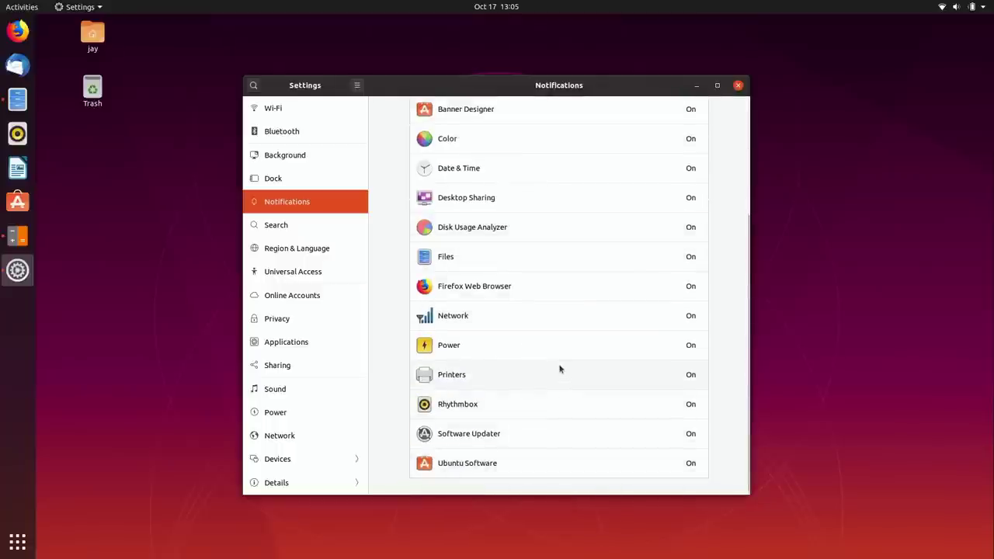
{"action": "scroll", "coordinate": [559, 366], "scroll_direction": "up", "scroll_amount": 4}
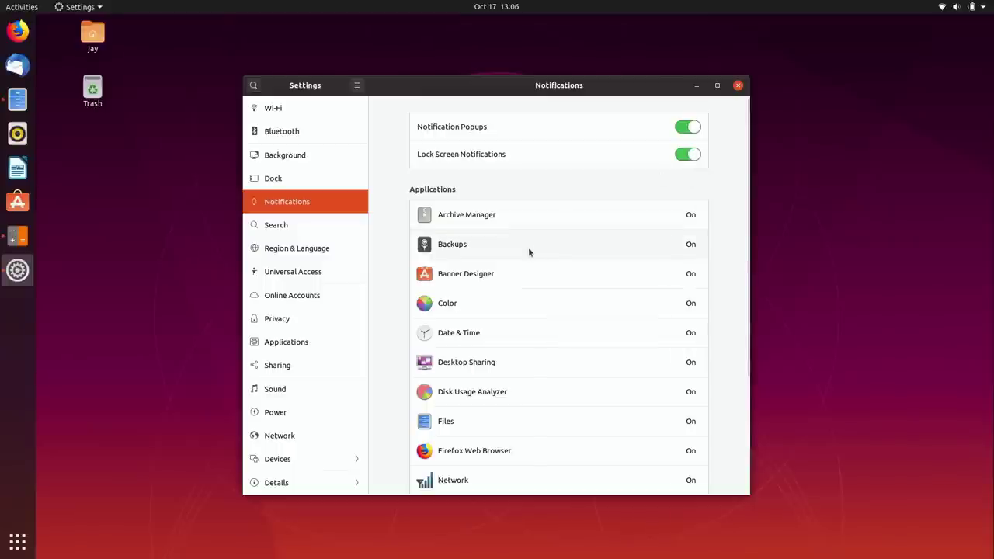
{"action": "scroll", "coordinate": [525, 300], "scroll_direction": "up", "scroll_amount": 1}
{"action": "scroll", "coordinate": [525, 299], "scroll_direction": "down", "scroll_amount": 4}
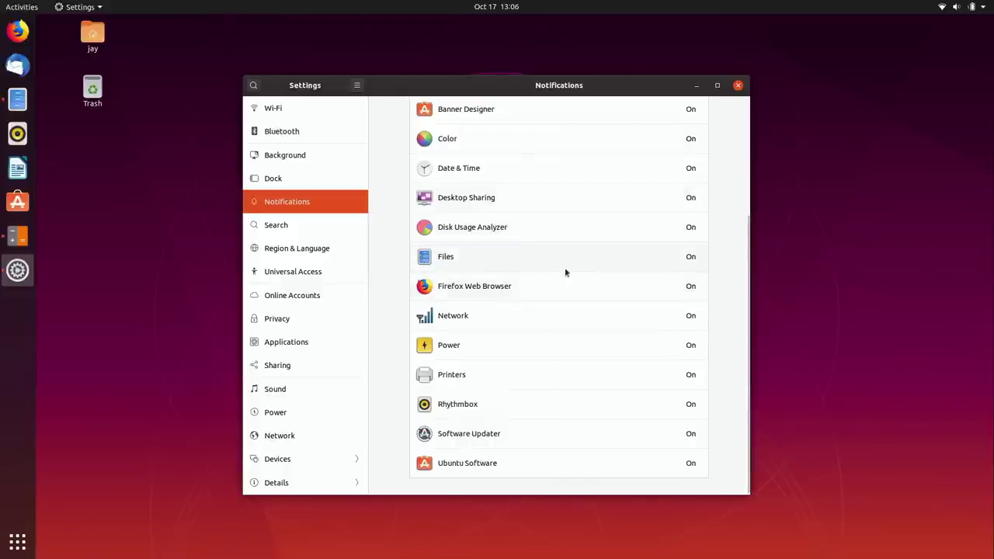
View the Search settings and show the search field in the Activities overview before returning to Settings
{"action": "left_click", "coordinate": [321, 226]}
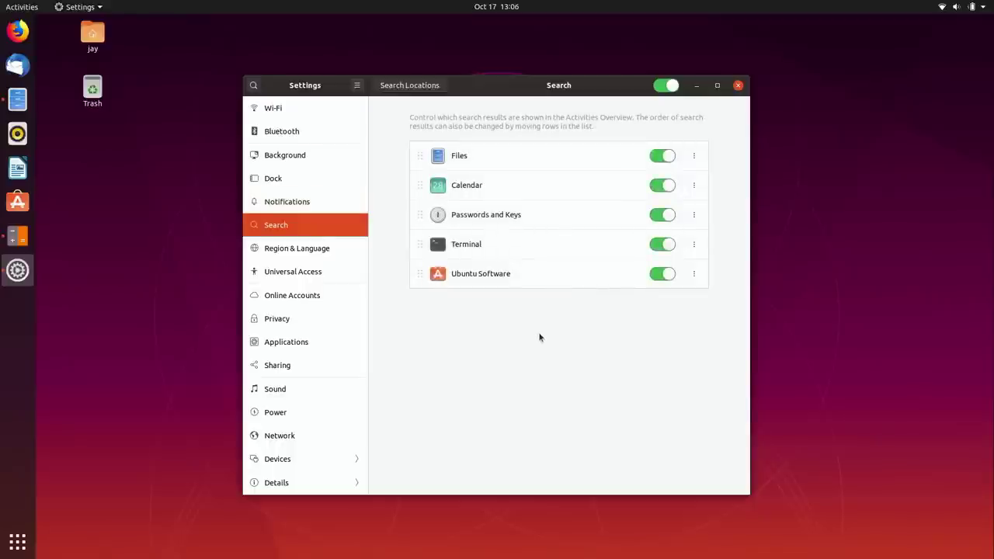
{"action": "key", "text": "super"}
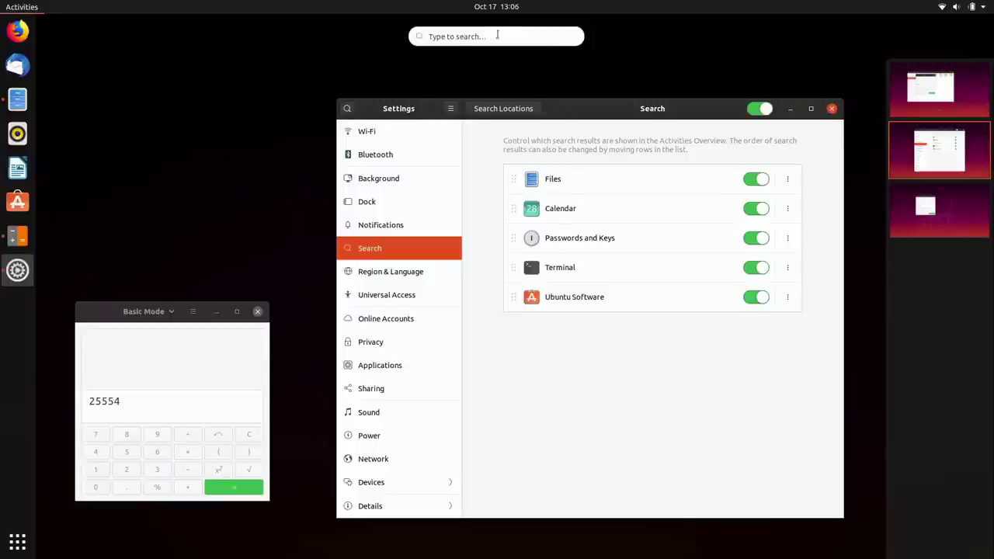
{"action": "key", "text": "Escape"}
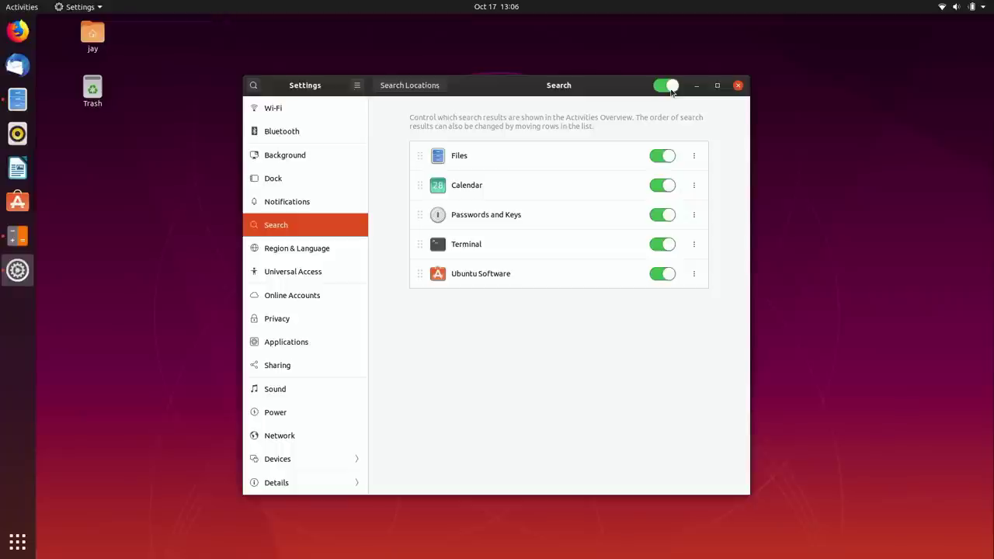
View the Region & Language page and look at the available display languages without selecting one
{"action": "left_click", "coordinate": [317, 248]}
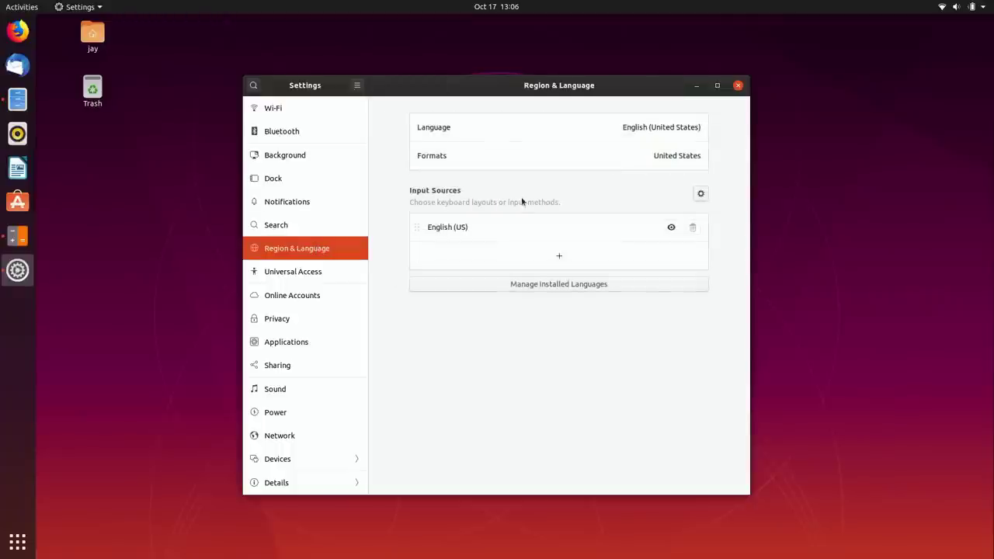
{"action": "left_click", "coordinate": [608, 131]}
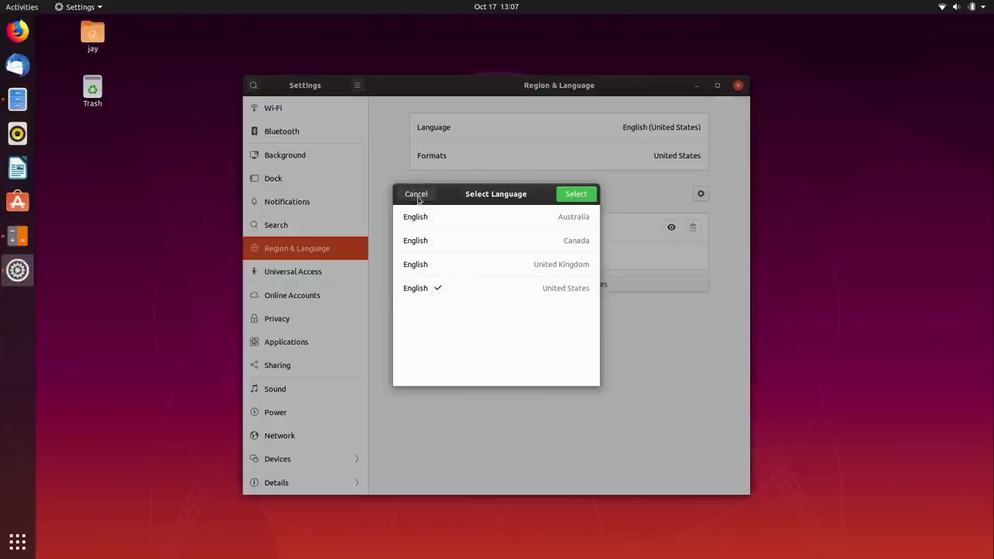
{"action": "left_click", "coordinate": [417, 196]}
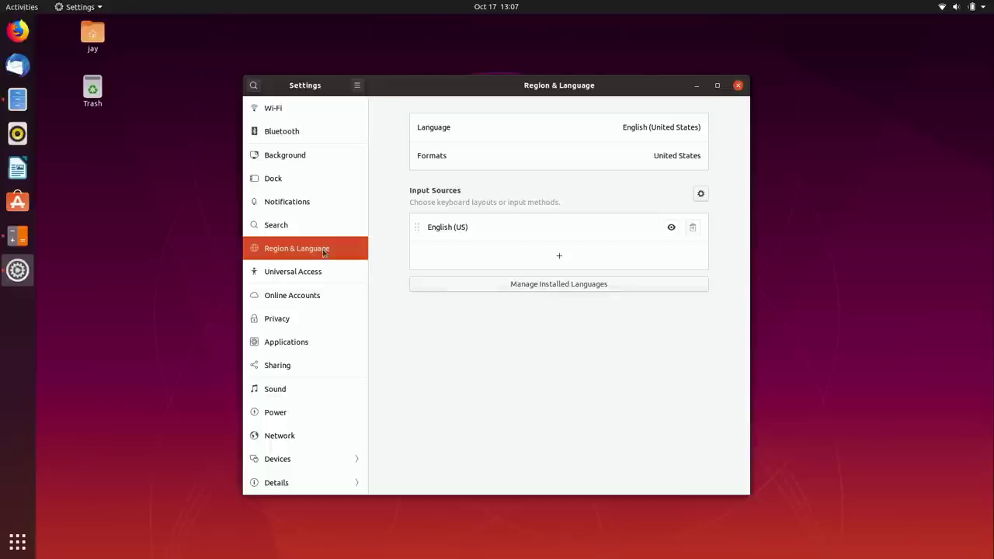
On the Universal Access page, enable Always Show Universal Access Menu, view the menu's options, and disable it again
{"action": "left_click", "coordinate": [313, 273]}
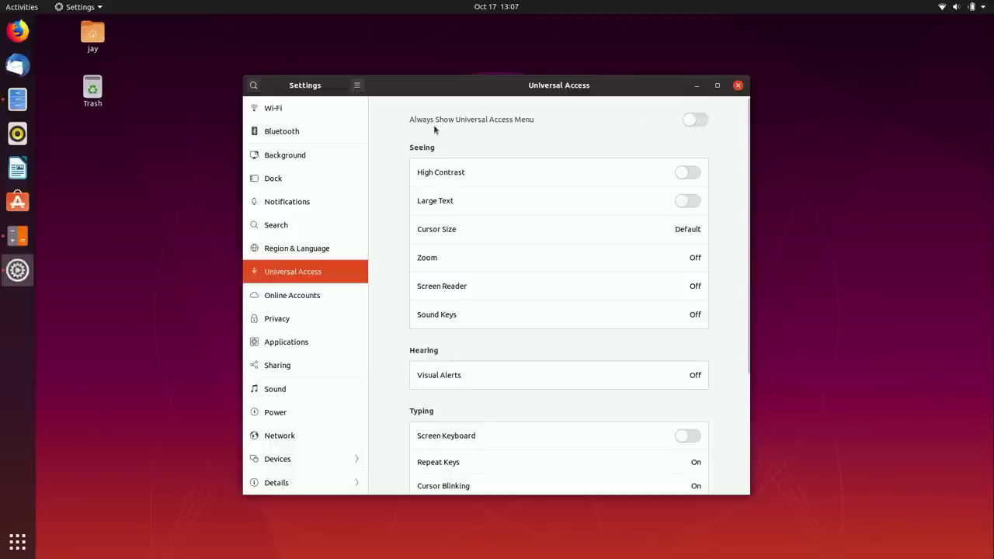
{"action": "left_click", "coordinate": [693, 123]}
{"action": "left_click", "coordinate": [916, 8]}
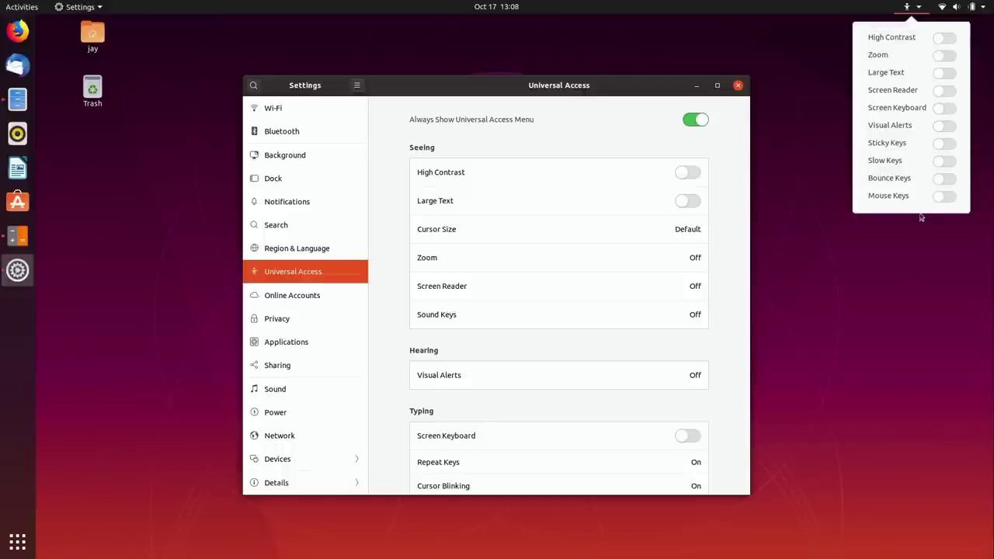
{"action": "left_click", "coordinate": [636, 91]}
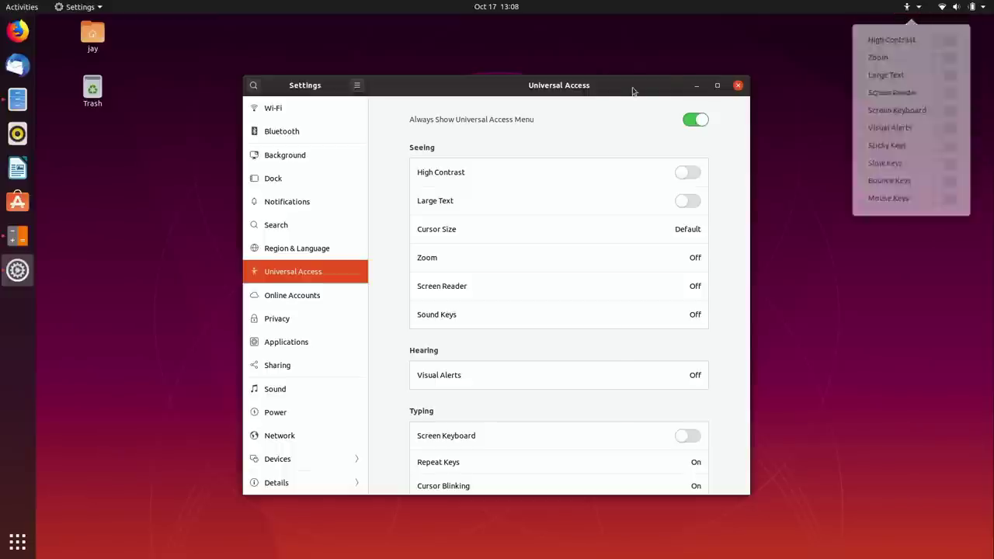
{"action": "left_click", "coordinate": [696, 119]}
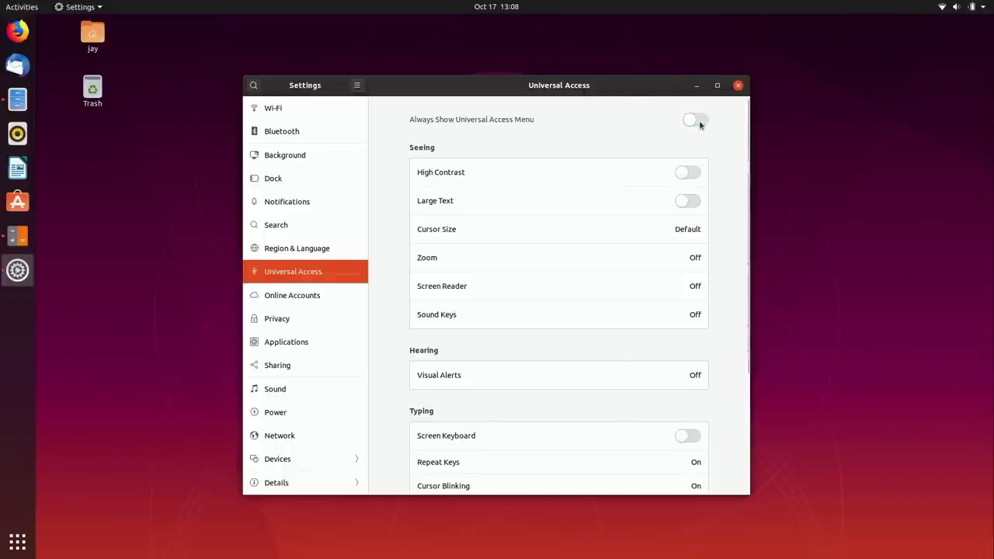
View the Online Accounts providers and look at the Google sign-in dialog, closing it without signing in
{"action": "left_click", "coordinate": [316, 295]}
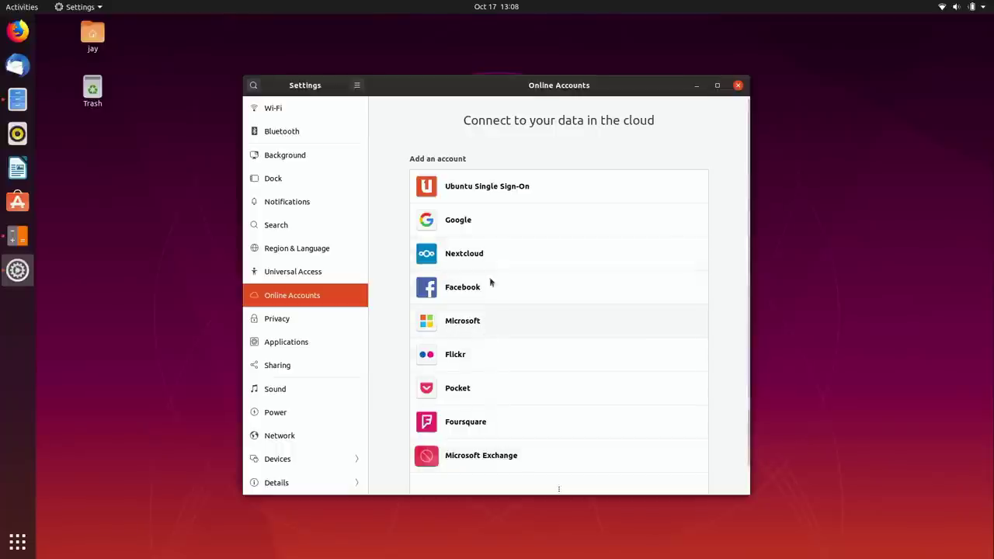
{"action": "left_click", "coordinate": [482, 221]}
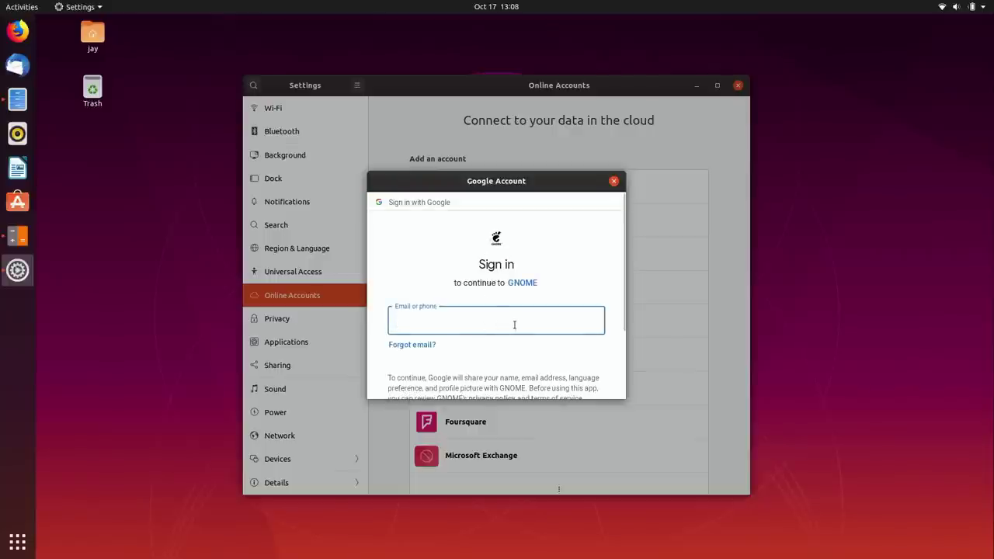
{"action": "left_click", "coordinate": [613, 181]}
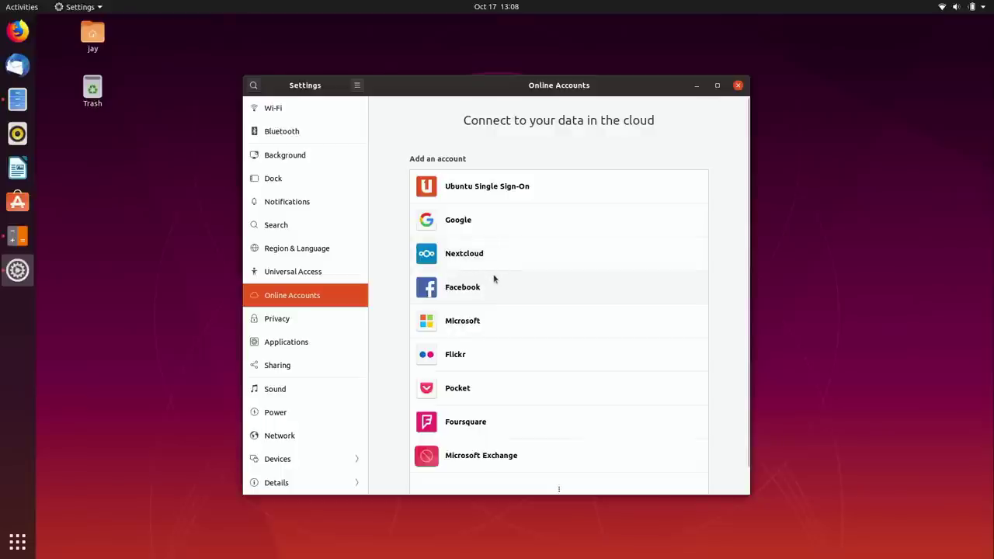
View the Privacy page and look at the Location Services dialog, leaving its setting as is
{"action": "left_click", "coordinate": [331, 320]}
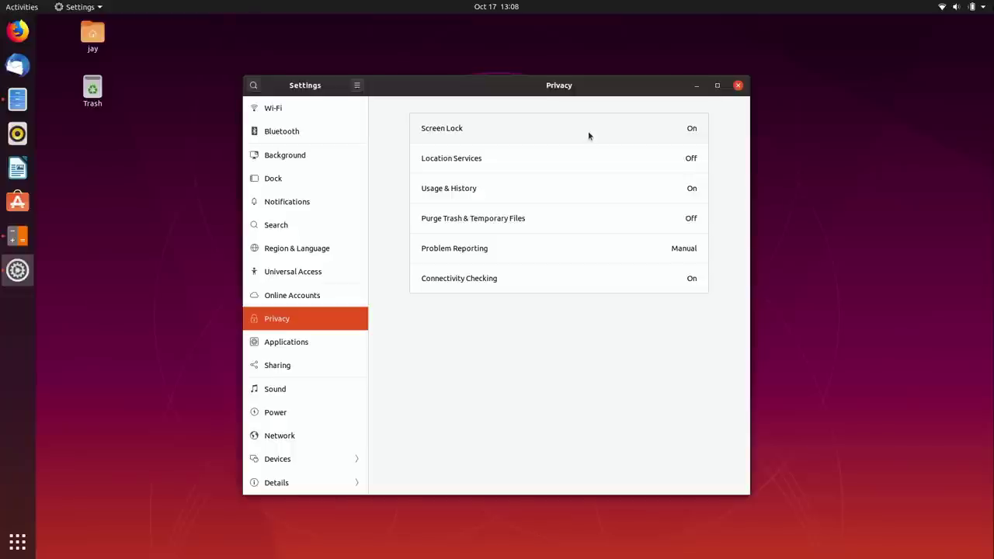
{"action": "left_click", "coordinate": [586, 164]}
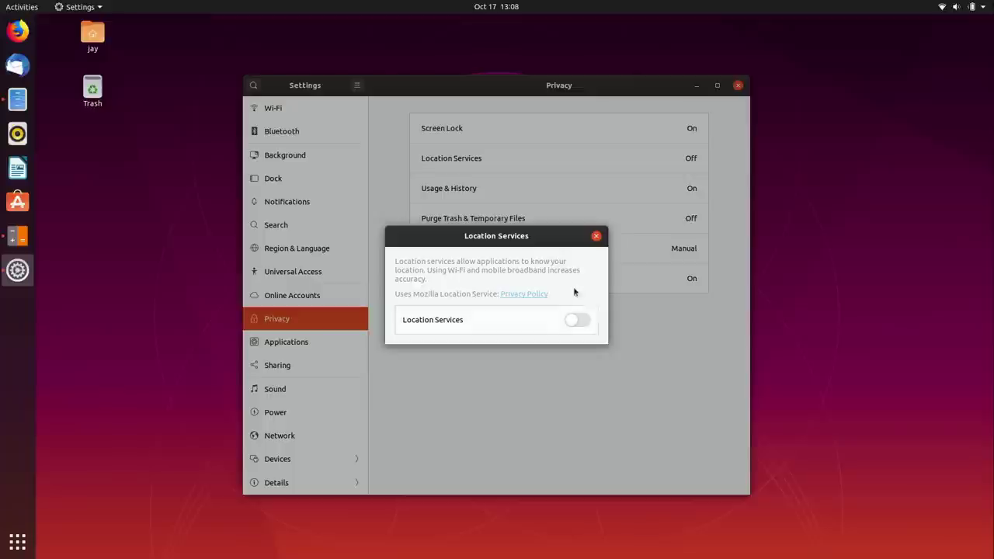
{"action": "left_click", "coordinate": [596, 236]}
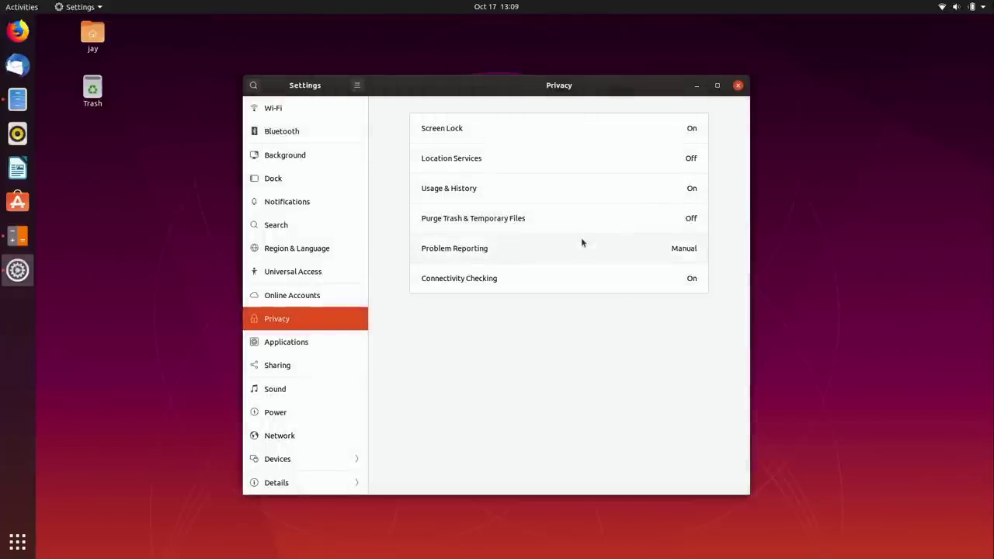
View the notification and default handler settings for Firefox Web Browser in the Applications settings
{"action": "left_click", "coordinate": [285, 342]}
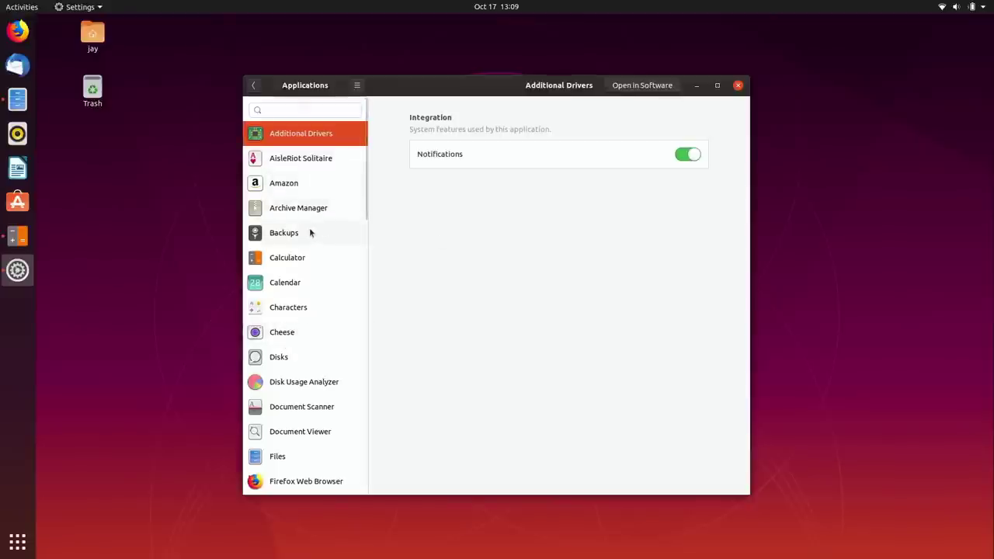
{"action": "scroll", "coordinate": [307, 229], "scroll_direction": "down", "scroll_amount": 5}
{"action": "left_click", "coordinate": [298, 283]}
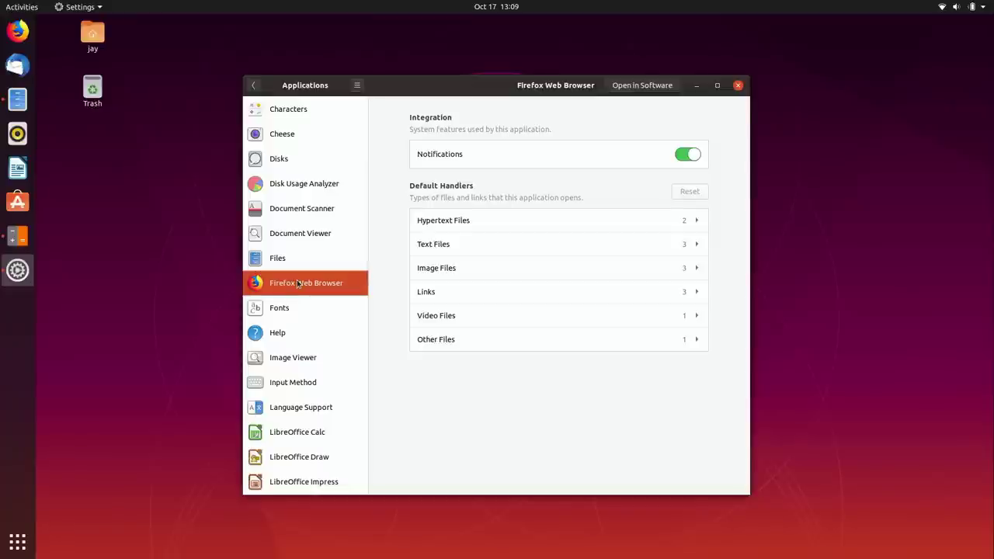
View the notification and default handler settings for Fonts and LibreOffice Impress
{"action": "left_click", "coordinate": [284, 310]}
{"action": "scroll", "coordinate": [306, 283], "scroll_direction": "up", "scroll_amount": 2}
{"action": "scroll", "coordinate": [302, 260], "scroll_direction": "down", "scroll_amount": 9}
{"action": "scroll", "coordinate": [304, 264], "scroll_direction": "up", "scroll_amount": 1}
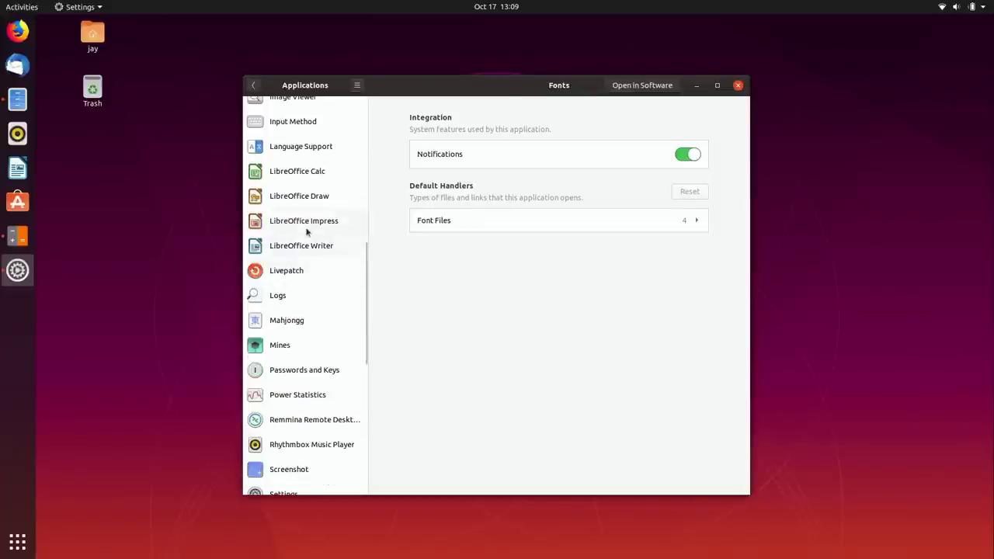
{"action": "left_click", "coordinate": [308, 225]}
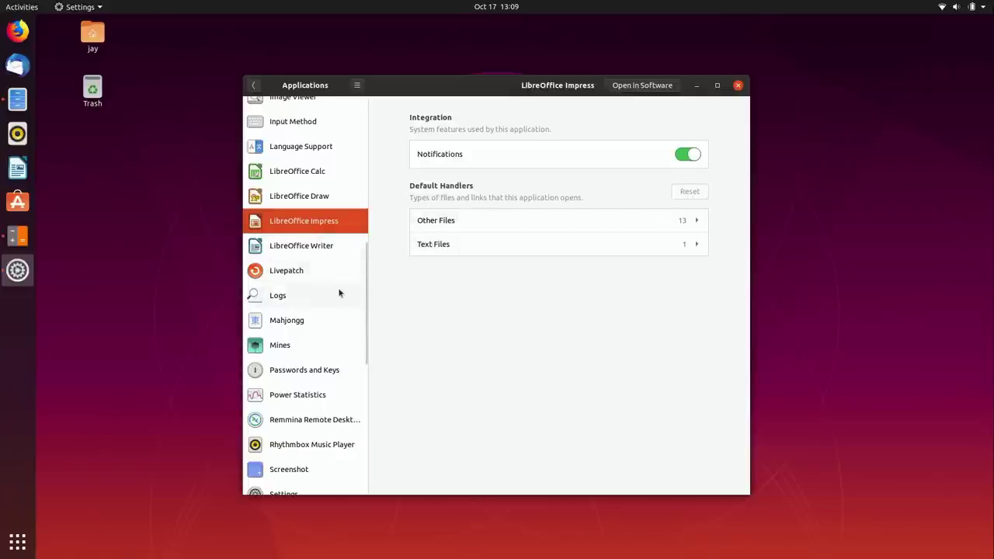
Look further through the application list and view the integration settings for Terminal
{"action": "scroll", "coordinate": [339, 292], "scroll_direction": "down", "scroll_amount": 8}
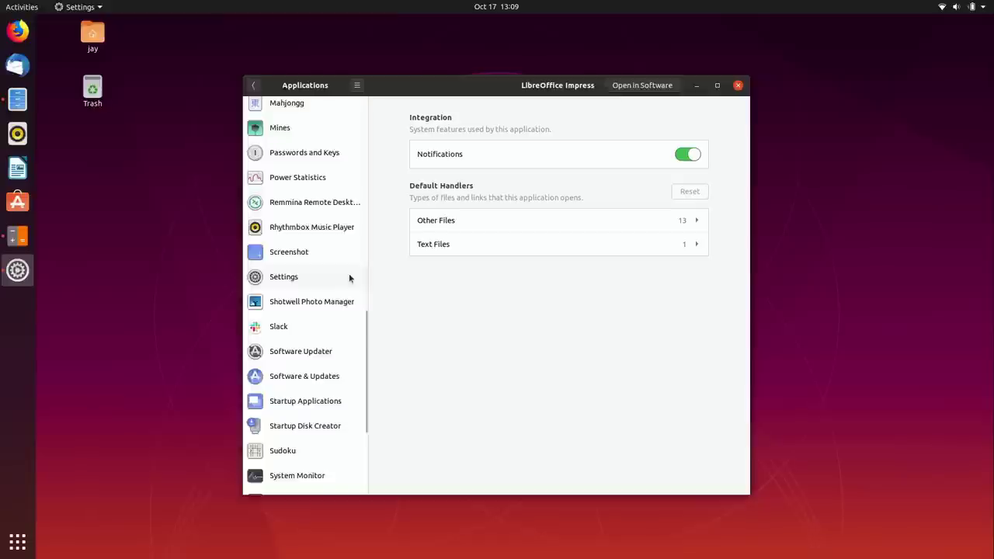
{"action": "scroll", "coordinate": [348, 278], "scroll_direction": "up", "scroll_amount": 3}
{"action": "scroll", "coordinate": [335, 310], "scroll_direction": "down", "scroll_amount": 4}
{"action": "left_click", "coordinate": [324, 333]}
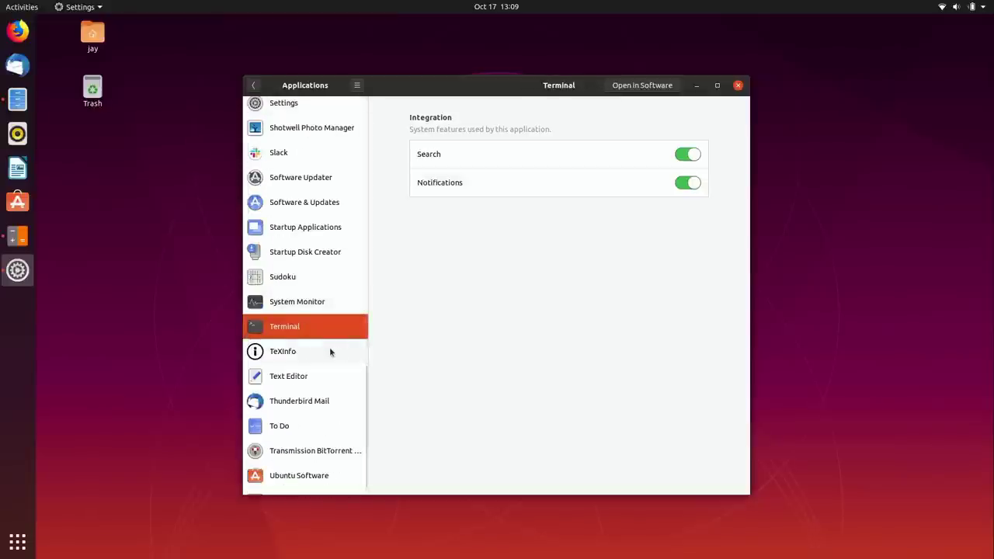
View the application settings for Files and for Disks
{"action": "scroll", "coordinate": [330, 354], "scroll_direction": "up", "scroll_amount": 10}
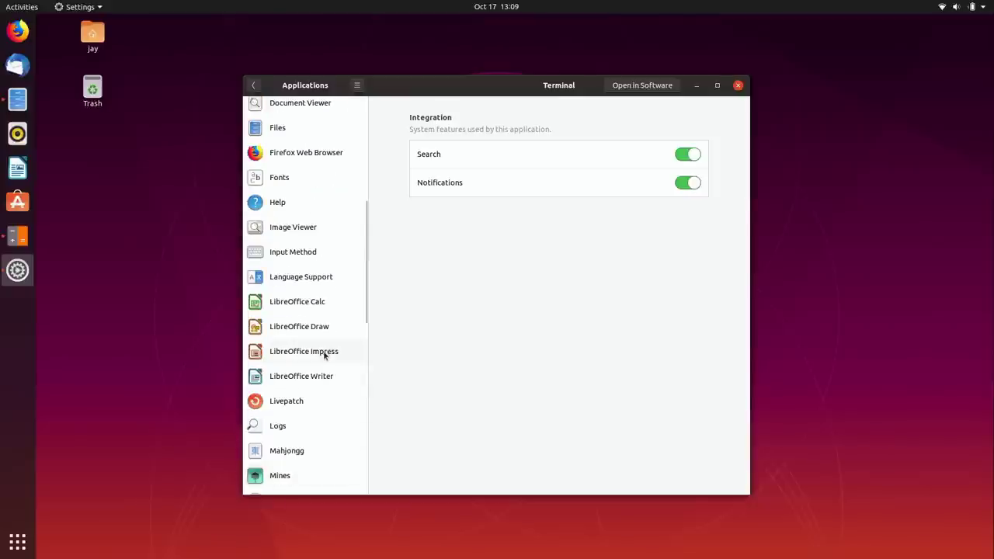
{"action": "scroll", "coordinate": [317, 308], "scroll_direction": "up", "scroll_amount": 4}
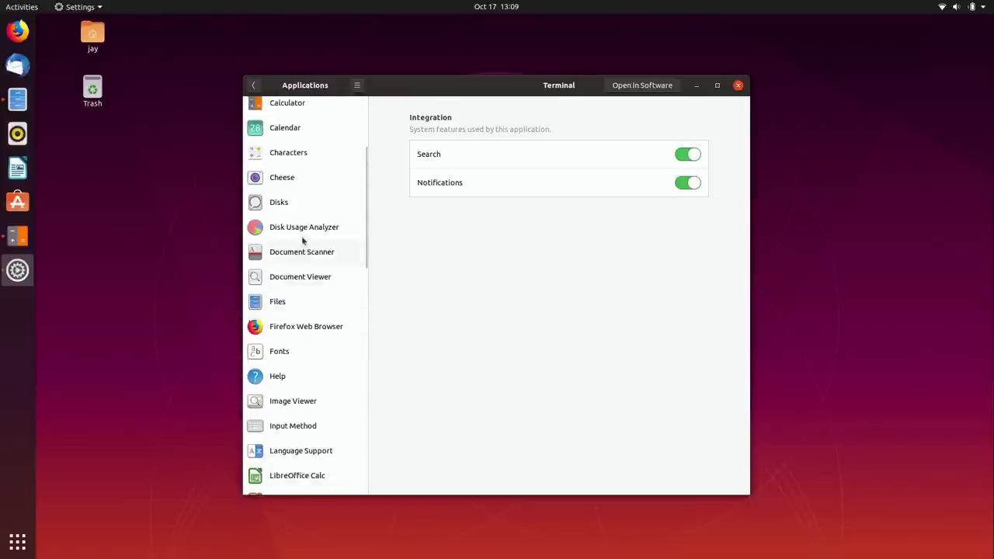
{"action": "left_click", "coordinate": [312, 308]}
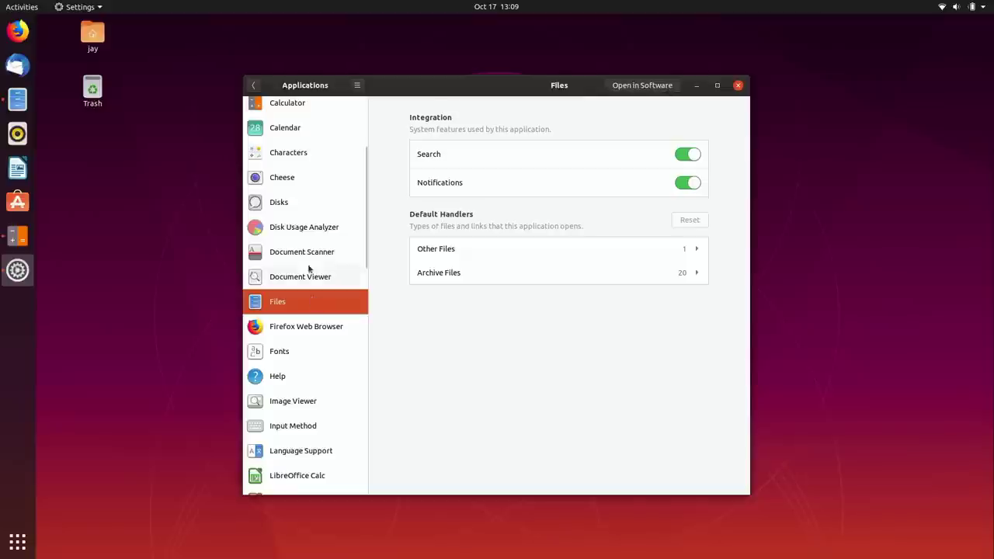
{"action": "left_click", "coordinate": [306, 208]}
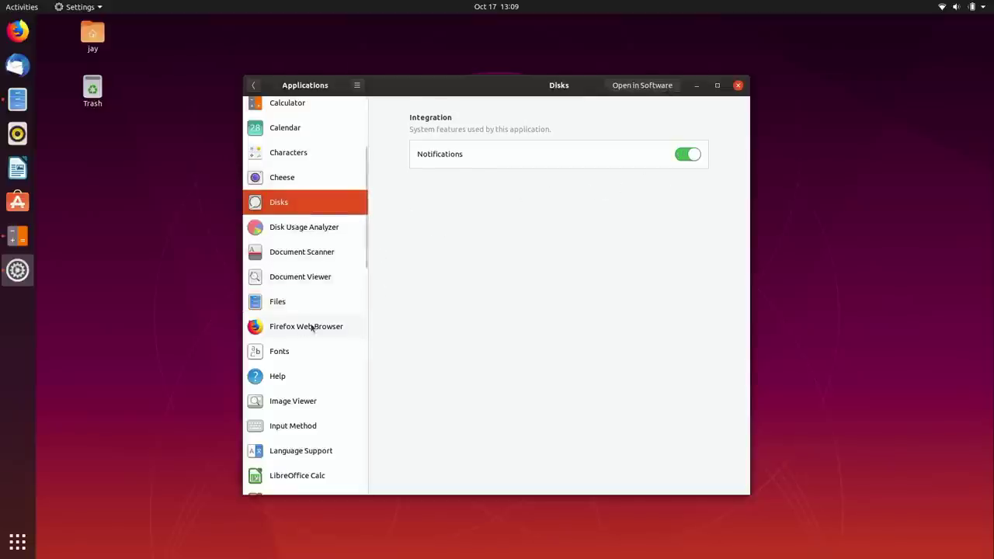
View the Rhythmbox Music Player settings and expand the audio file types it handles by default
{"action": "scroll", "coordinate": [311, 327], "scroll_direction": "up", "scroll_amount": 5}
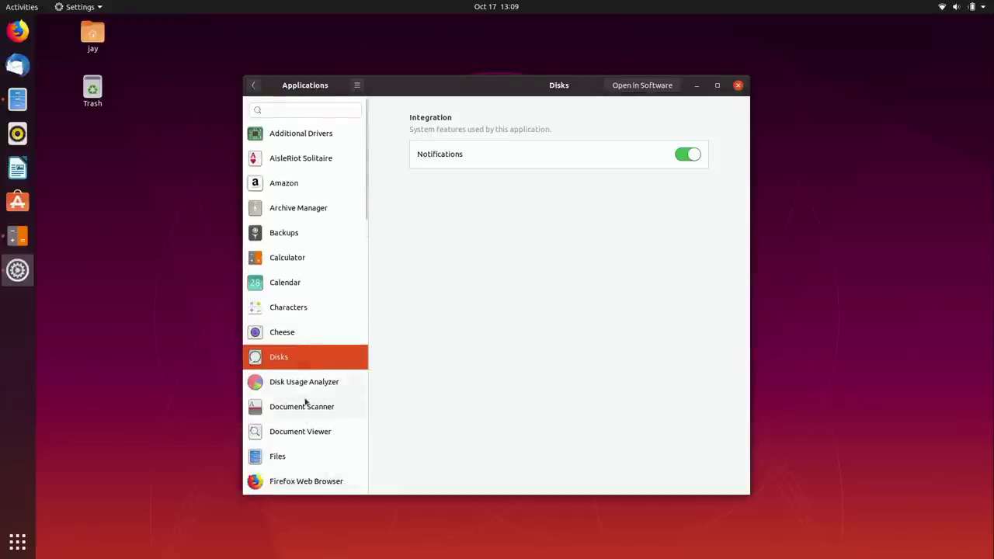
{"action": "scroll", "coordinate": [309, 380], "scroll_direction": "down", "scroll_amount": 10}
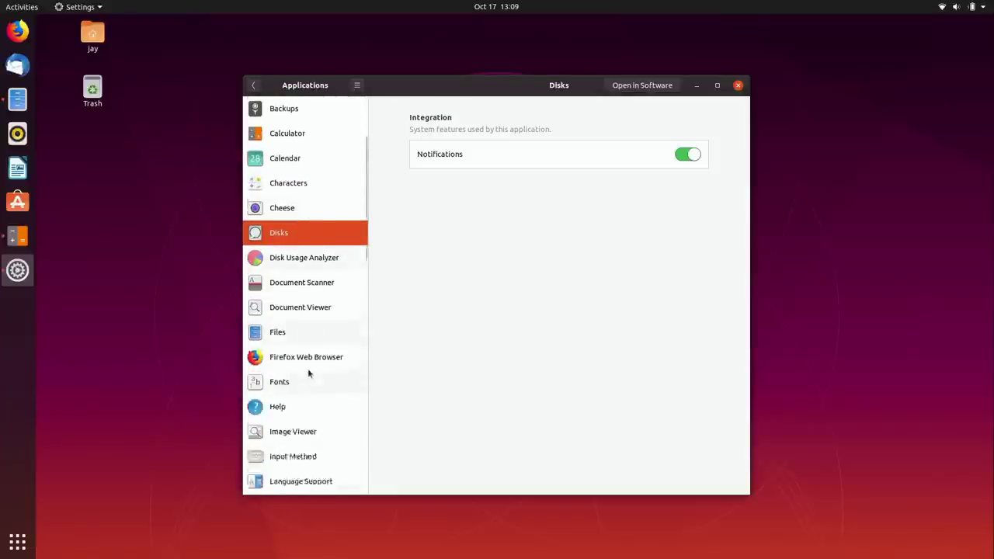
{"action": "scroll", "coordinate": [305, 353], "scroll_direction": "down", "scroll_amount": 4}
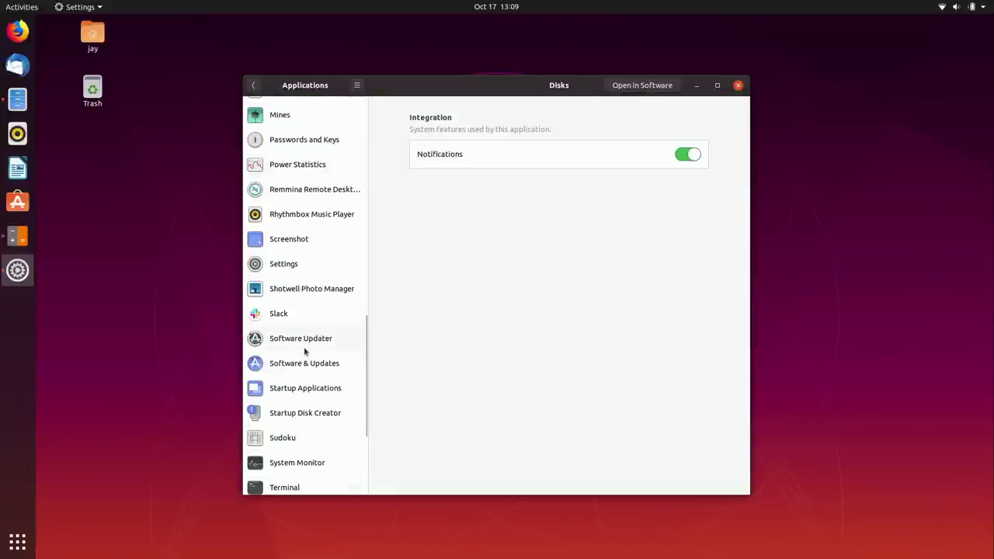
{"action": "left_click", "coordinate": [328, 215]}
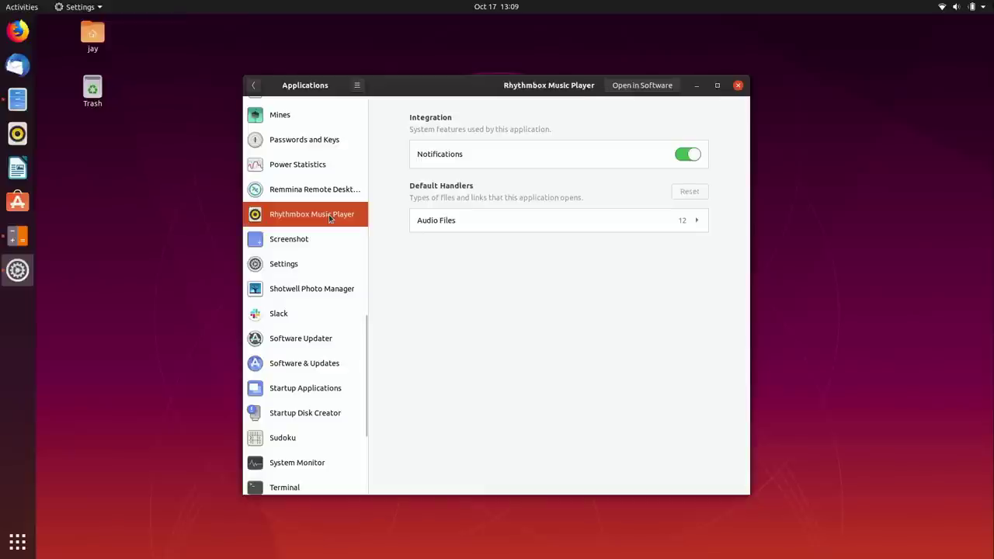
{"action": "left_click", "coordinate": [479, 220]}
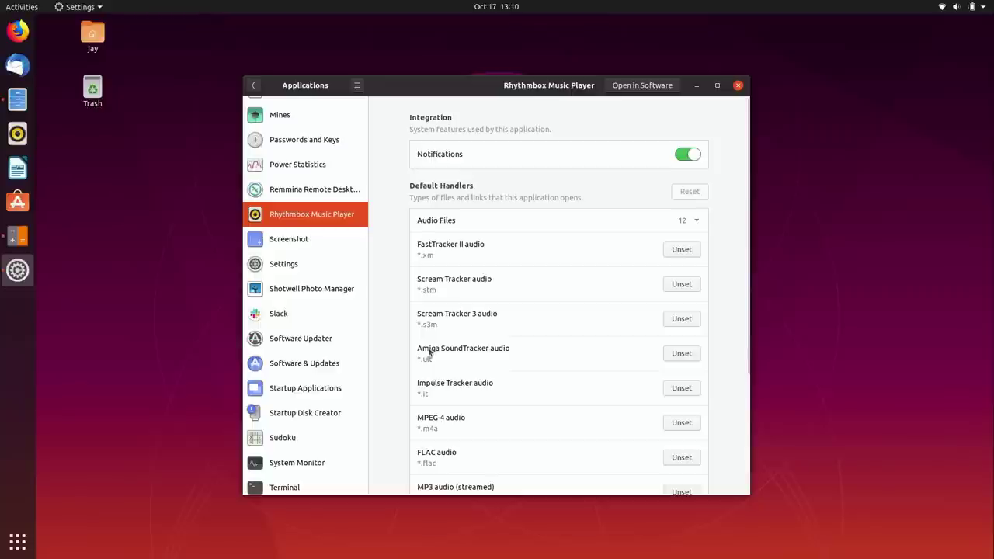
Return to the main Settings list, view the Sharing page, and look at the output device choices on the Sound page without changing them
{"action": "left_click", "coordinate": [256, 86]}
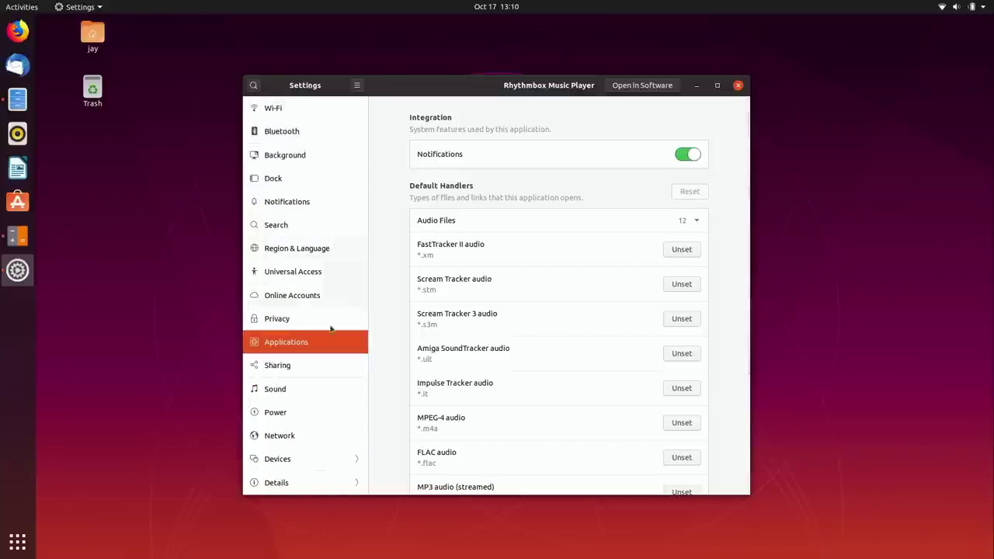
{"action": "left_click", "coordinate": [321, 369]}
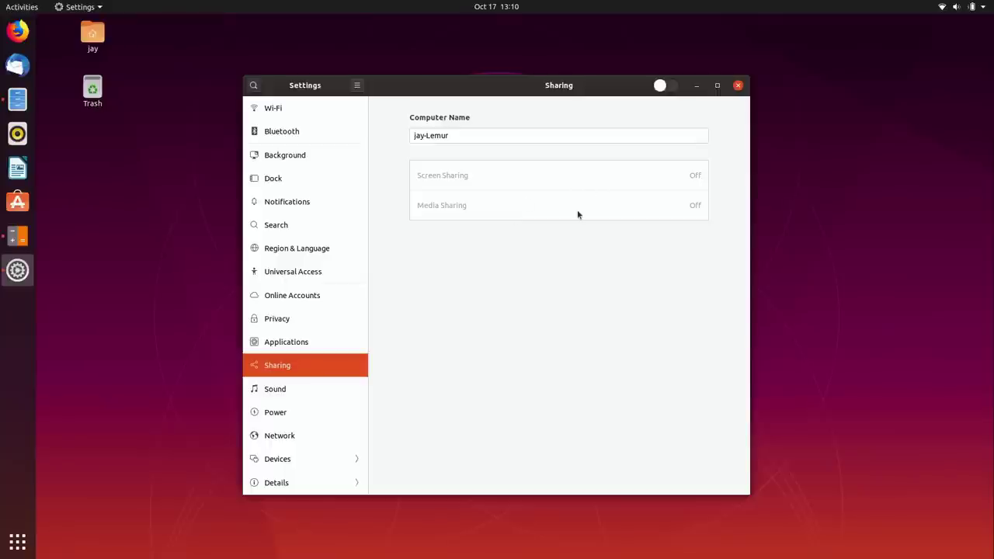
{"action": "left_click", "coordinate": [312, 392]}
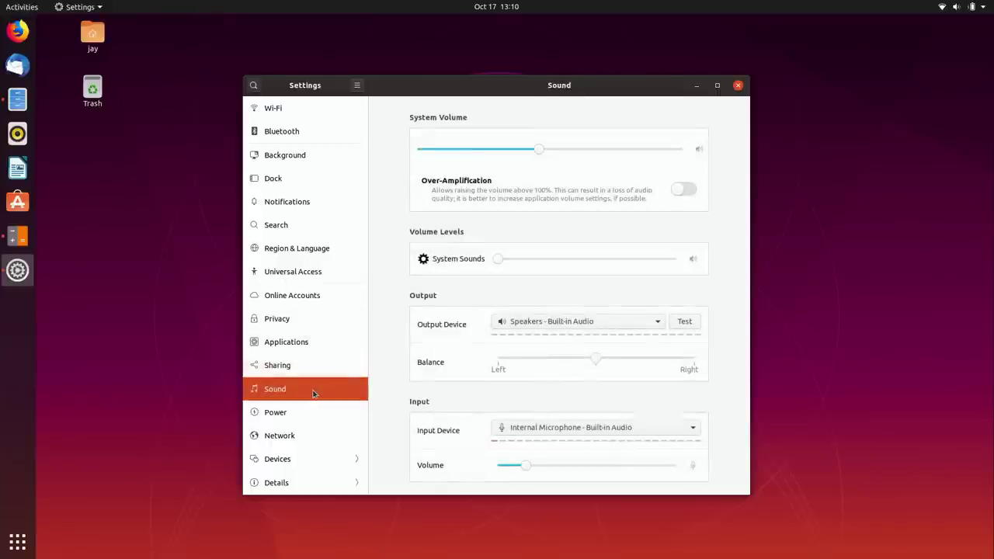
{"action": "left_click", "coordinate": [516, 322]}
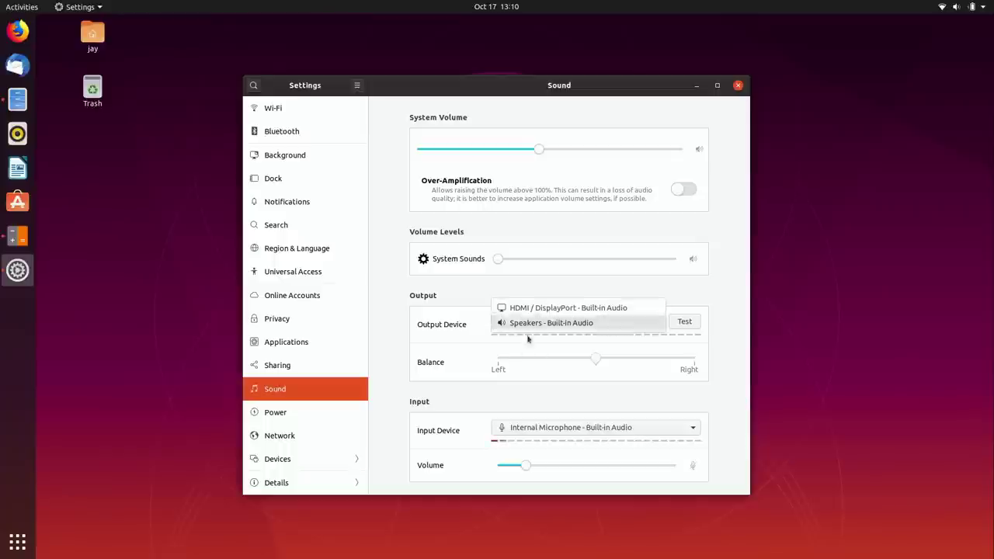
{"action": "left_click", "coordinate": [403, 374]}
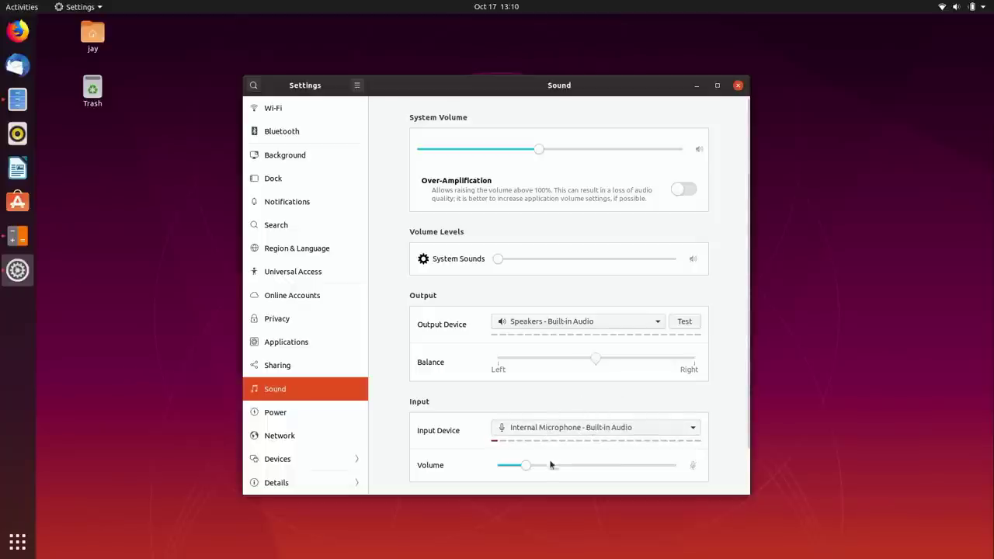
Lower the input volume slightly, raise the System Sounds level slightly, and look at the Alert Sound choices
{"action": "left_click_drag", "start_coordinate": [524, 466], "coordinate": [525, 466]}
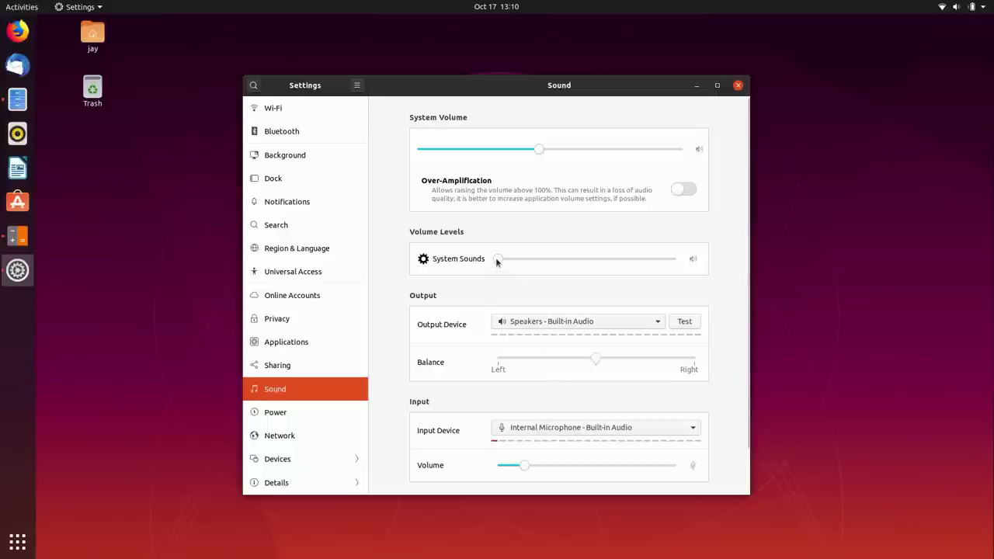
{"action": "scroll", "coordinate": [527, 268], "scroll_direction": "down", "scroll_amount": 1}
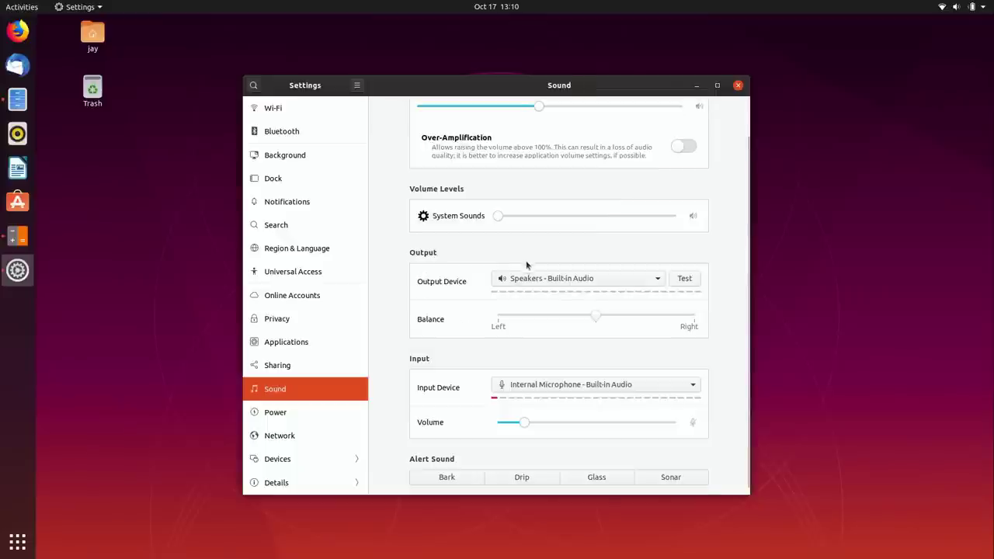
{"action": "scroll", "coordinate": [528, 255], "scroll_direction": "up", "scroll_amount": 1}
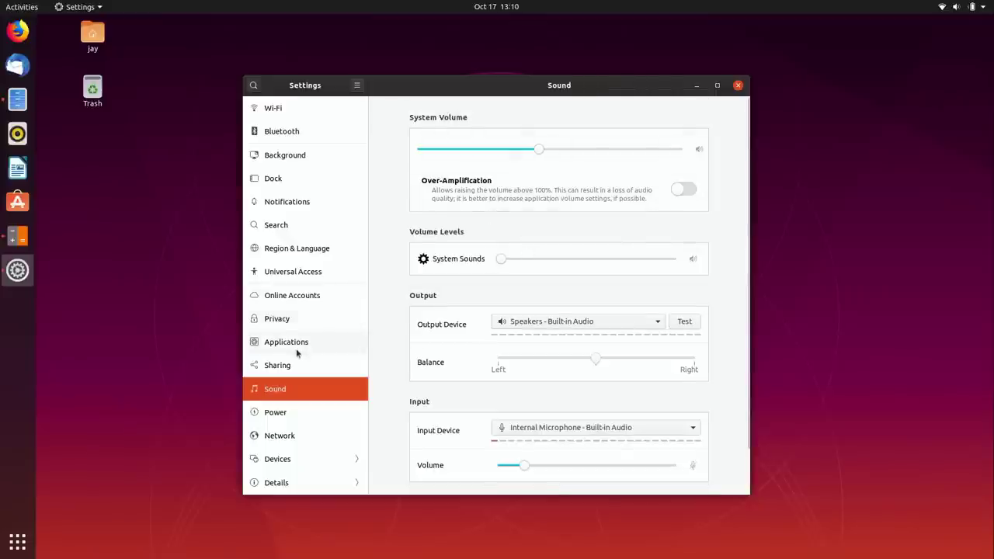
On the Power page, try the Screen Brightness slider, return it to maximum, and view the Blank Screen delays without changing the setting
{"action": "left_click", "coordinate": [304, 409]}
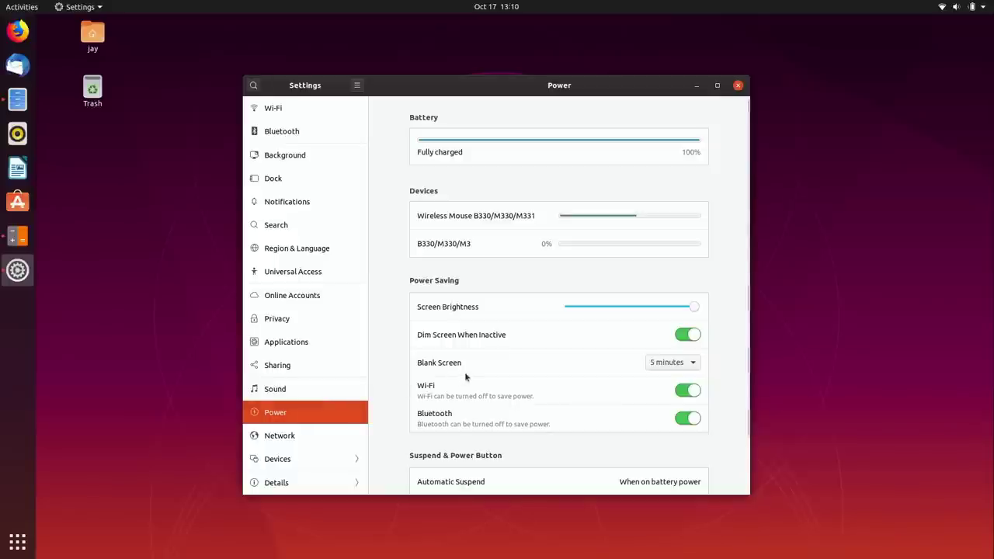
{"action": "left_click", "coordinate": [651, 307]}
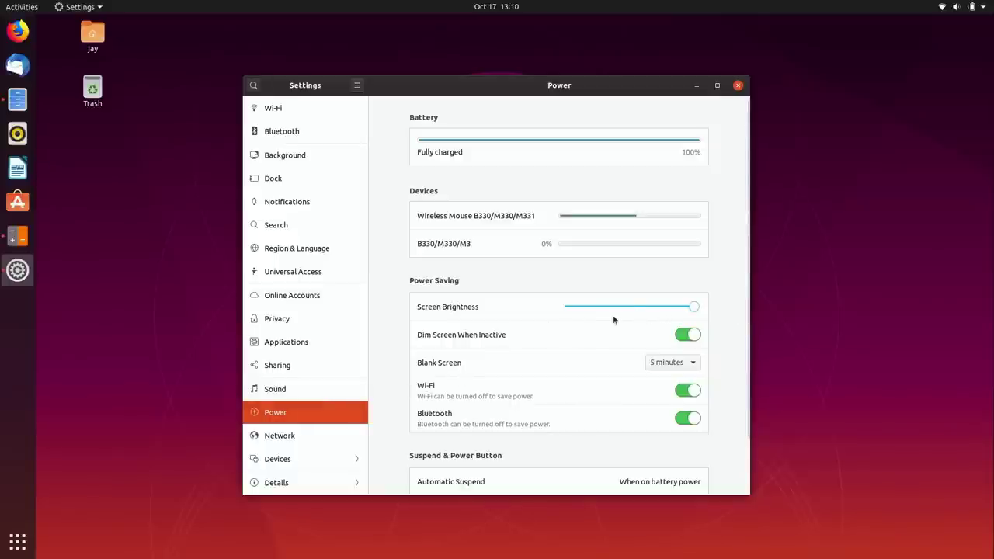
{"action": "left_click_drag", "start_coordinate": [648, 307], "coordinate": [697, 312]}
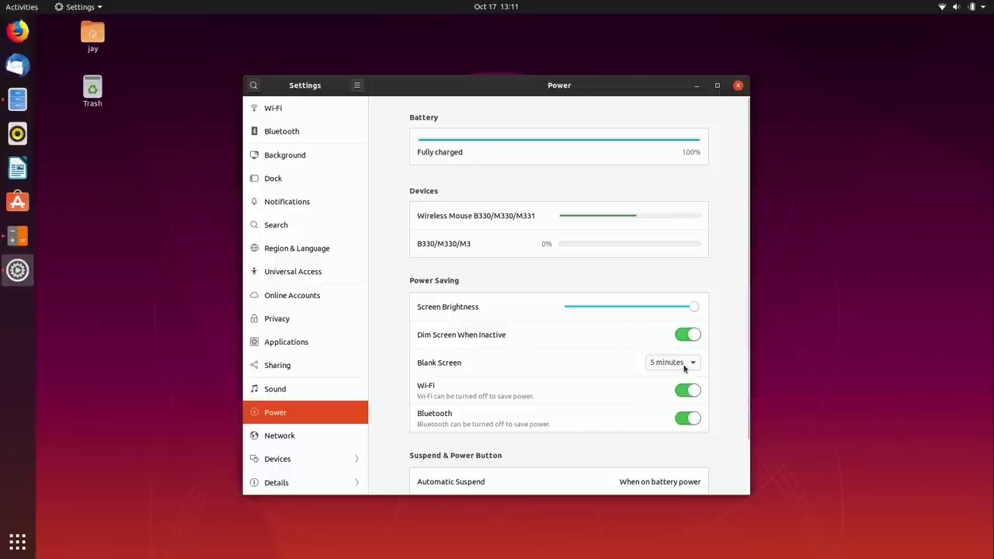
{"action": "left_click", "coordinate": [684, 368]}
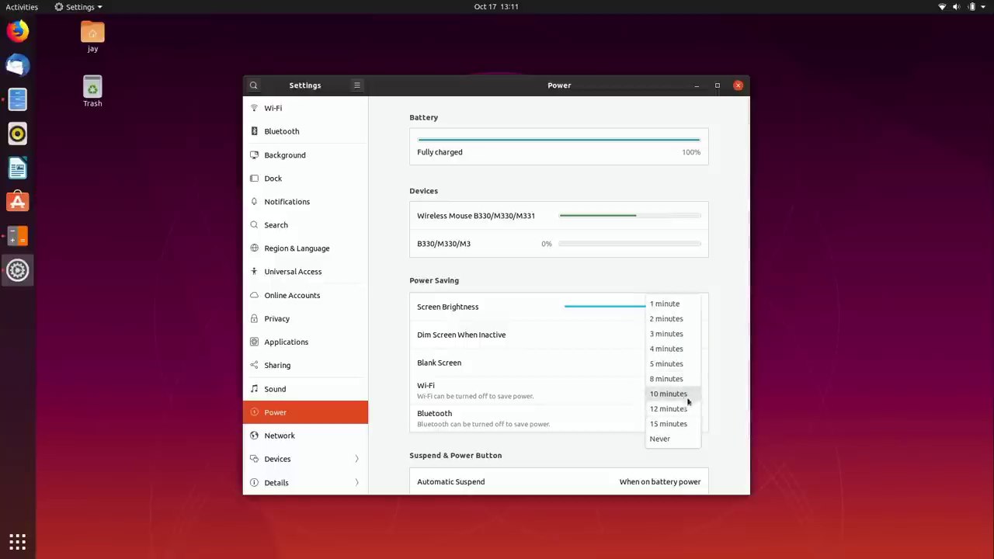
{"action": "left_click", "coordinate": [715, 375]}
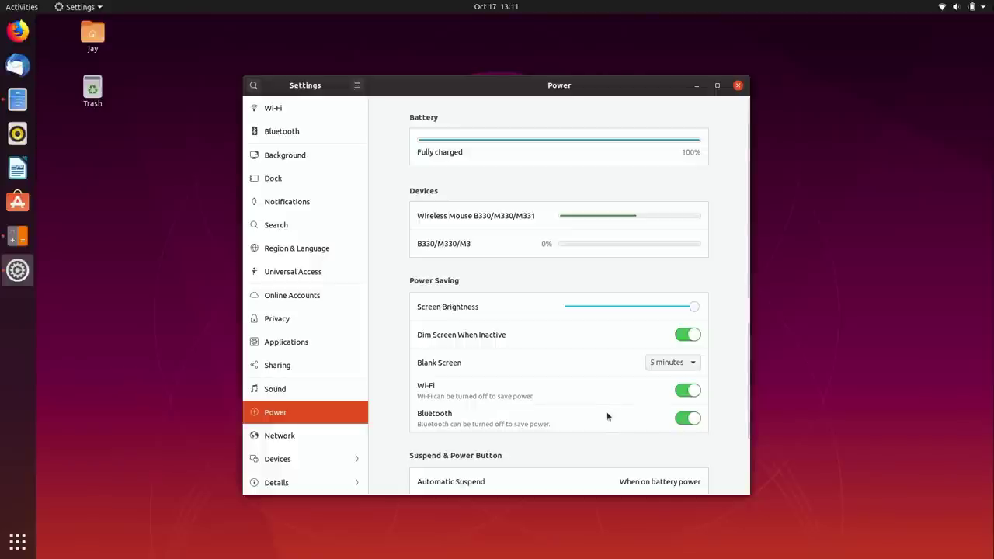
Set the Power Button Action to Suspend
{"action": "scroll", "coordinate": [607, 417], "scroll_direction": "down", "scroll_amount": 2}
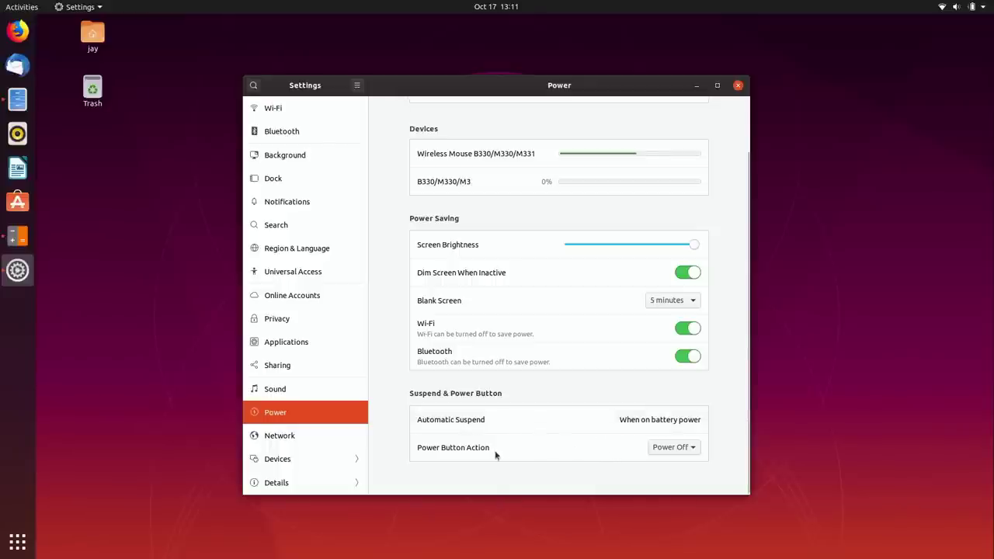
{"action": "left_click", "coordinate": [666, 450]}
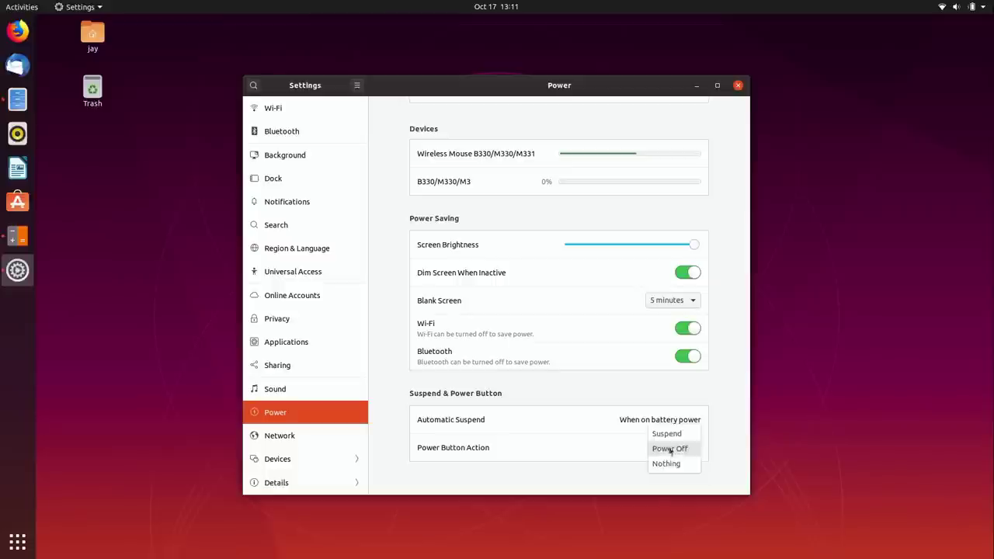
{"action": "left_click", "coordinate": [666, 433]}
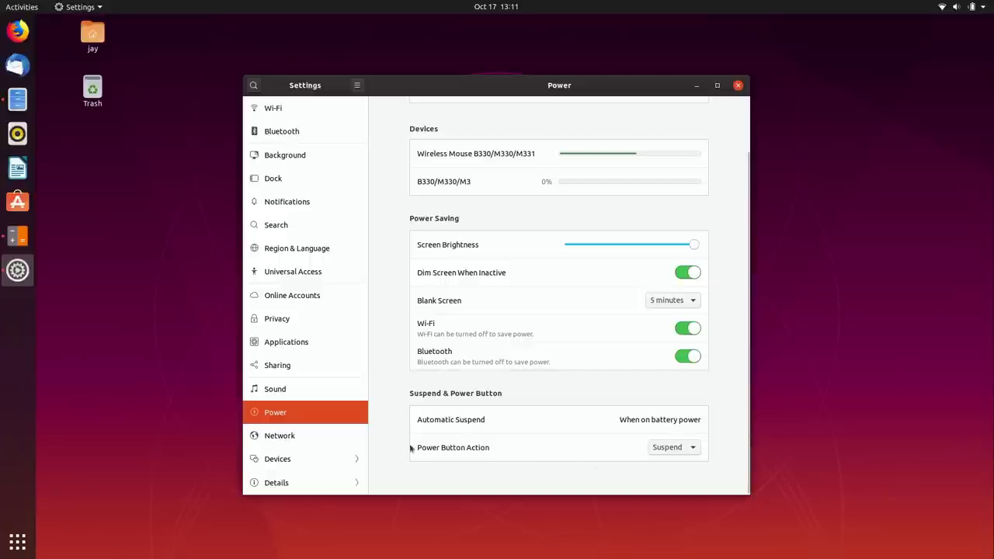
On the Network page, view the wired connection's details and IPv4 settings, closing the dialog without applying changes
{"action": "left_click", "coordinate": [294, 437]}
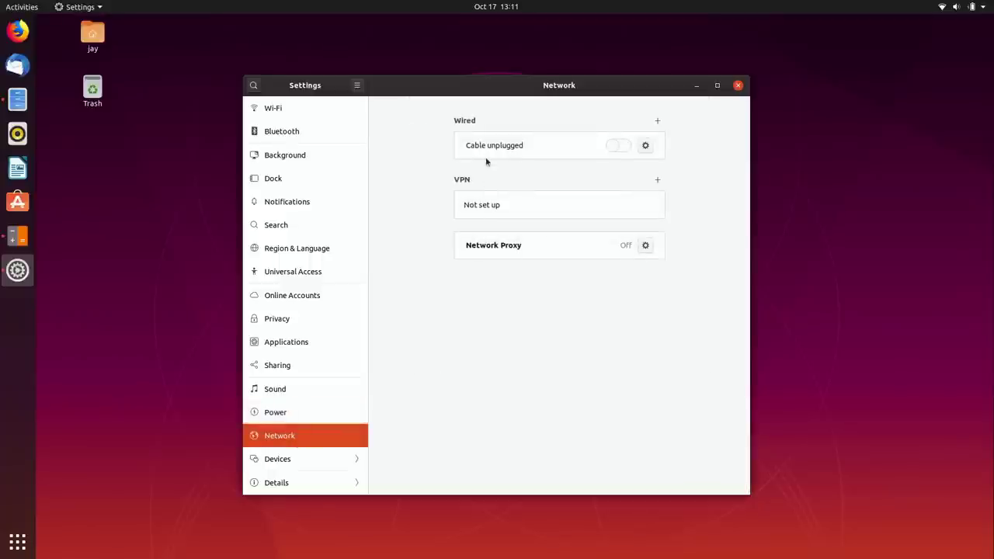
{"action": "left_click", "coordinate": [645, 146]}
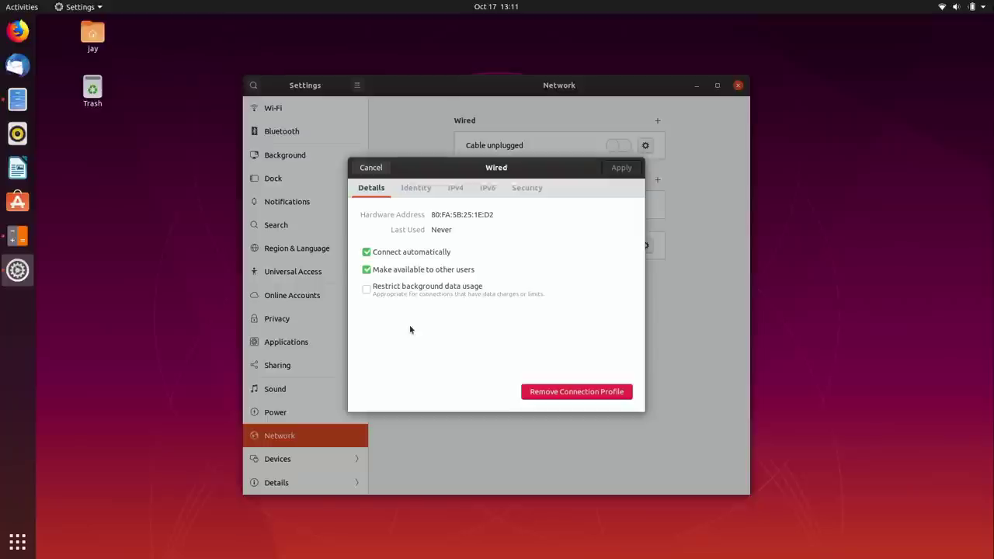
{"action": "left_click", "coordinate": [455, 188]}
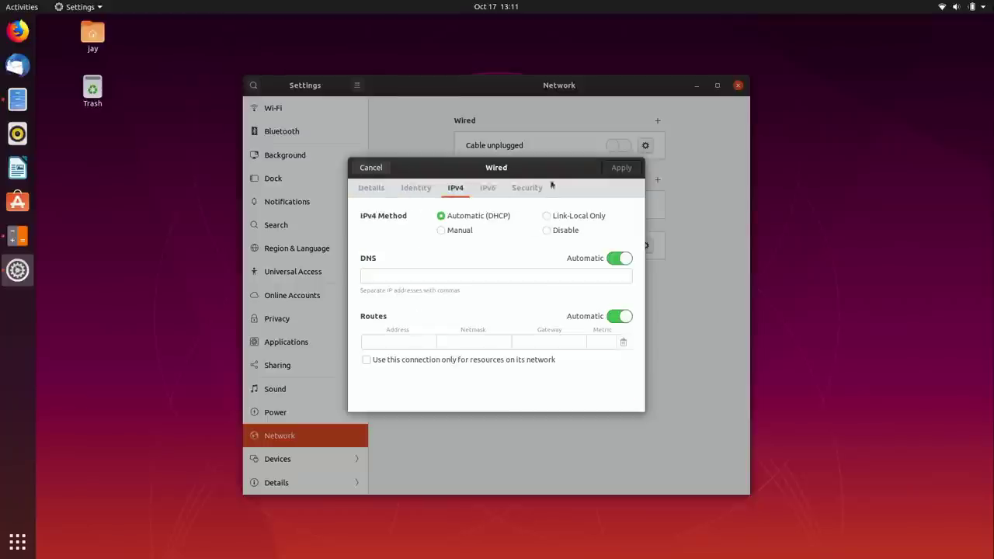
{"action": "left_click", "coordinate": [371, 168]}
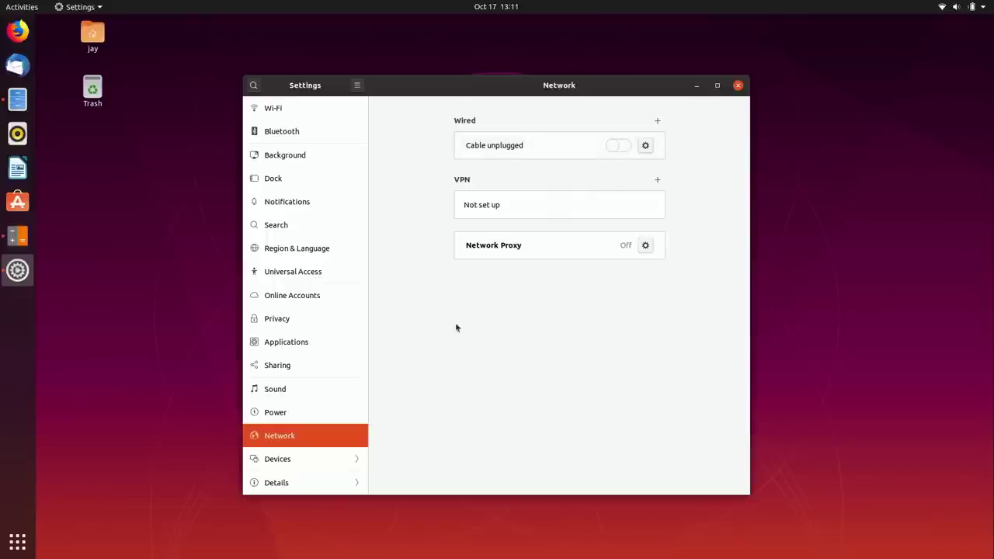
Open the Displays page under Devices and view the available resolutions without changing the setting
{"action": "left_click", "coordinate": [328, 461]}
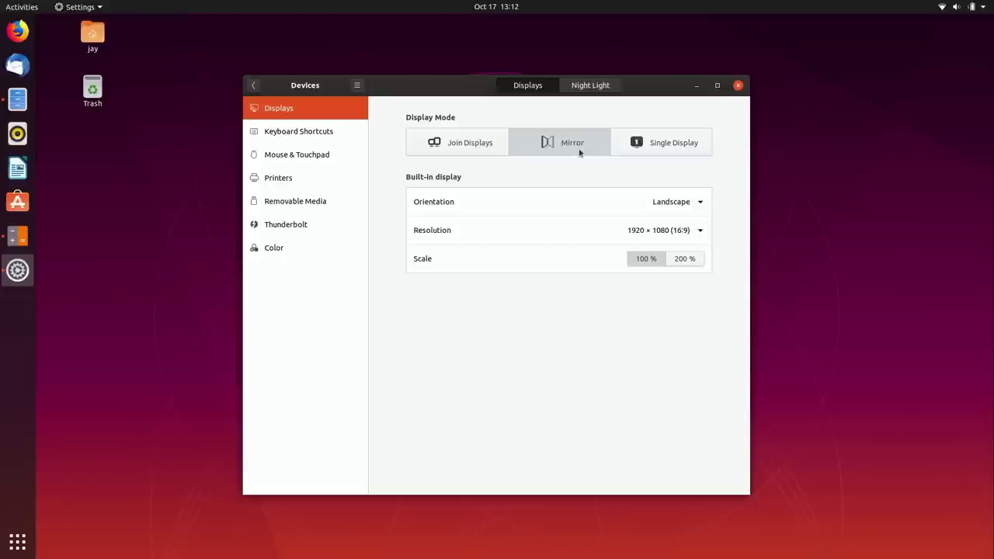
{"action": "left_click", "coordinate": [700, 232]}
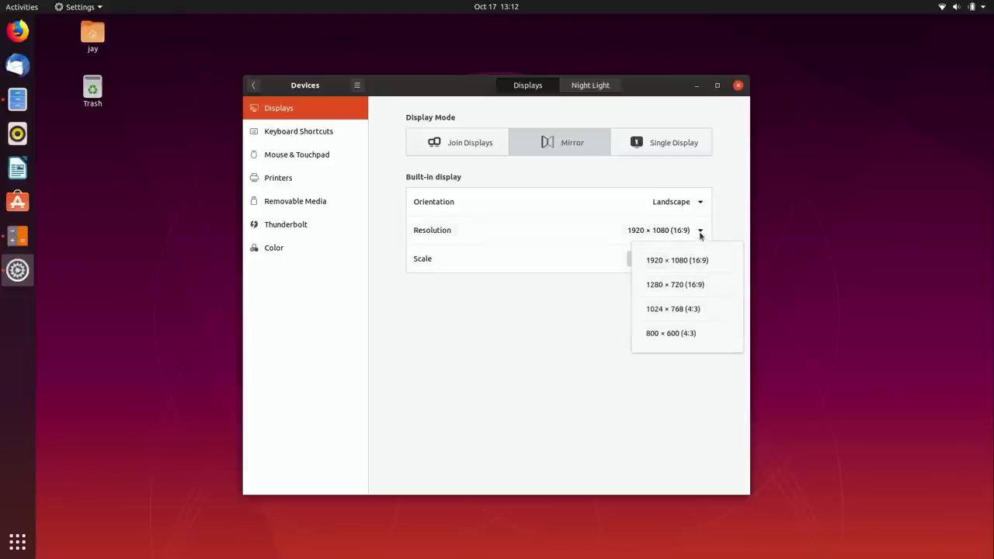
{"action": "left_click", "coordinate": [723, 194]}
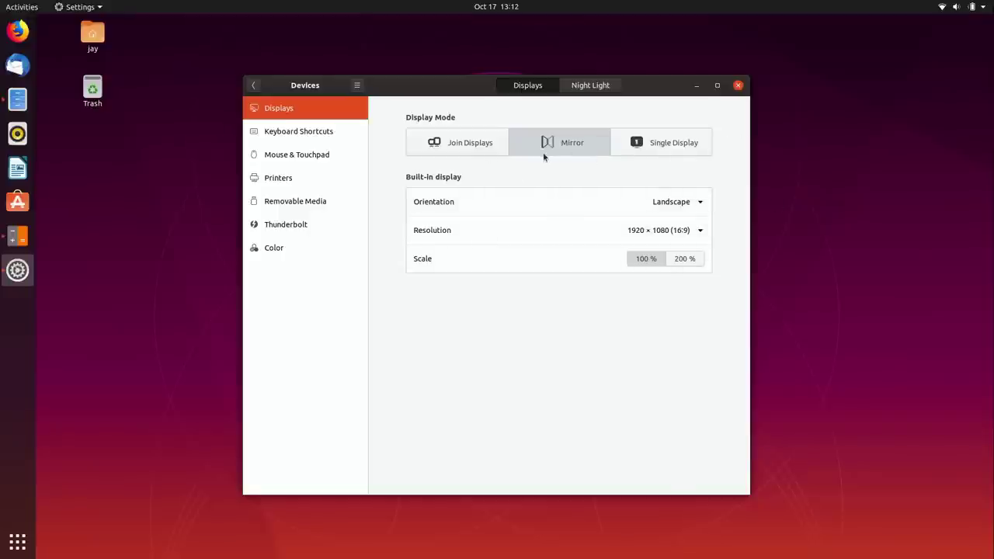
On the Night Light page, turn Night Light on and switch it back off
{"action": "left_click", "coordinate": [592, 86]}
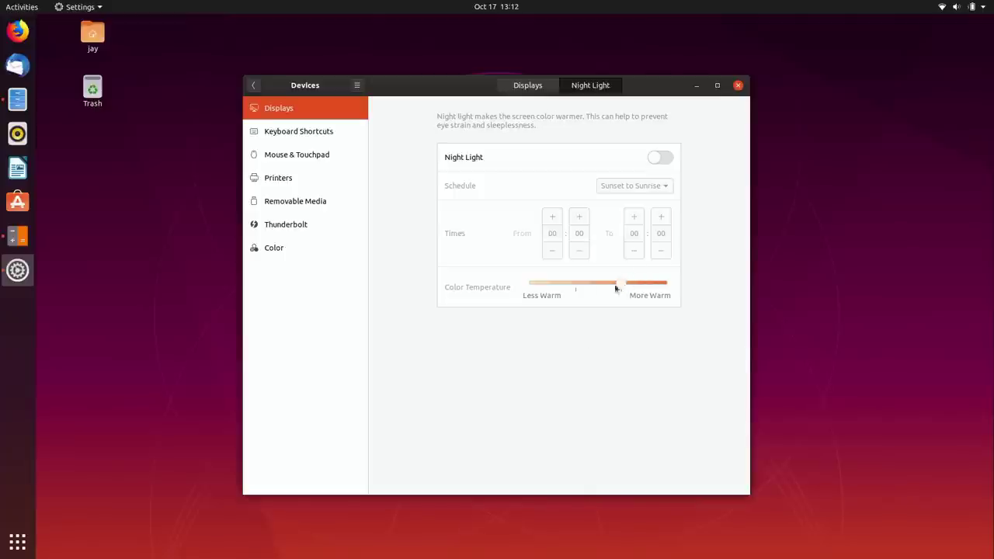
{"action": "left_click", "coordinate": [658, 161]}
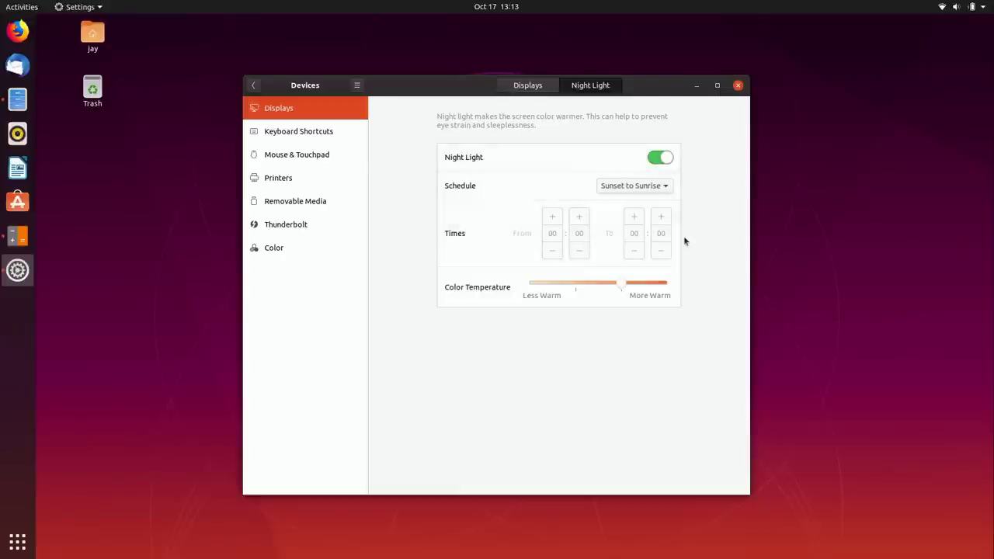
{"action": "left_click", "coordinate": [660, 158]}
On the Mouse & Touchpad page, raise the Mouse Speed and Touchpad Speed and turn on Natural Scrolling for the mouse
{"action": "left_click", "coordinate": [330, 134]}
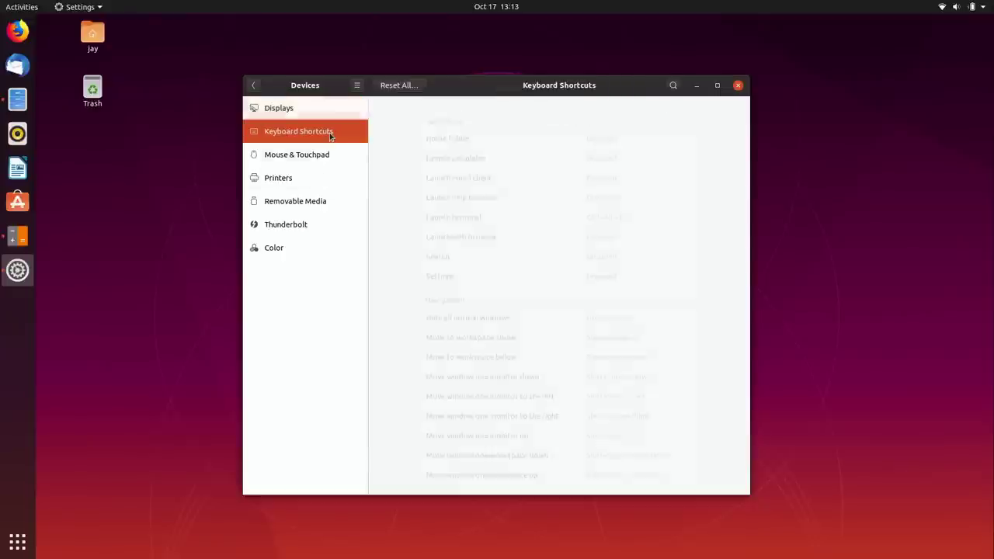
{"action": "left_click", "coordinate": [313, 154]}
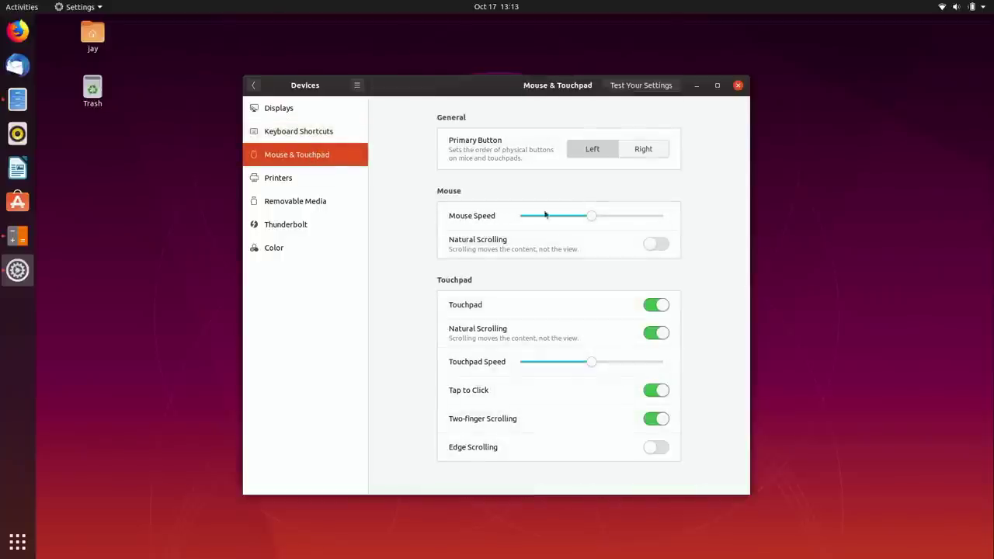
{"action": "left_click_drag", "start_coordinate": [592, 217], "coordinate": [636, 218]}
{"action": "left_click", "coordinate": [661, 247]}
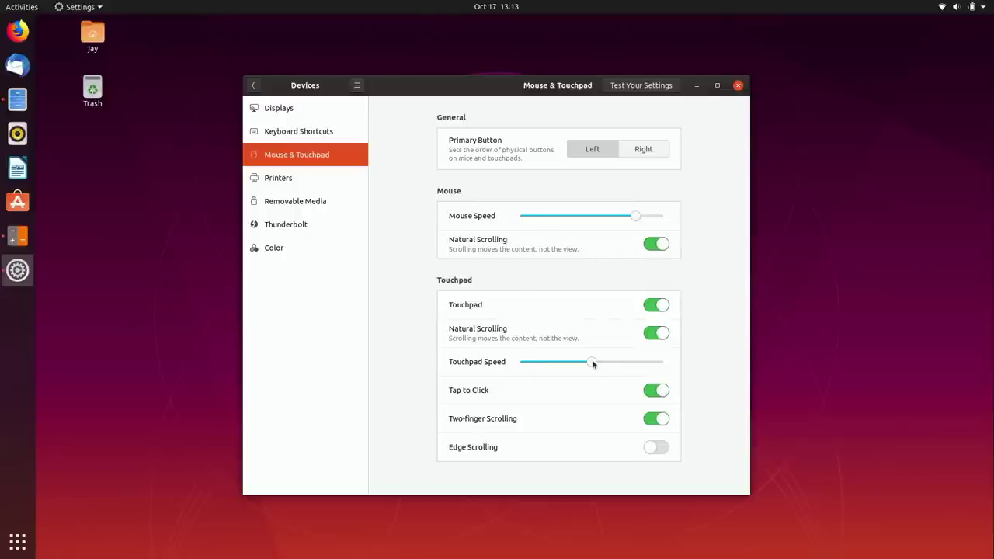
{"action": "left_click_drag", "start_coordinate": [631, 363], "coordinate": [635, 363]}
View the Printers, Removable Media and Thunderbolt pages under Devices
{"action": "left_click", "coordinate": [273, 183]}
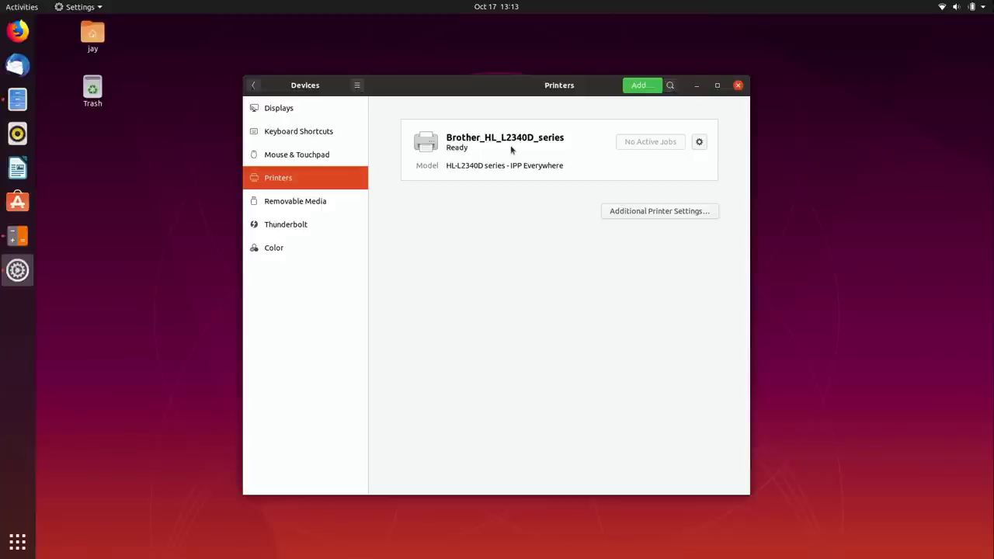
{"action": "left_click", "coordinate": [264, 207]}
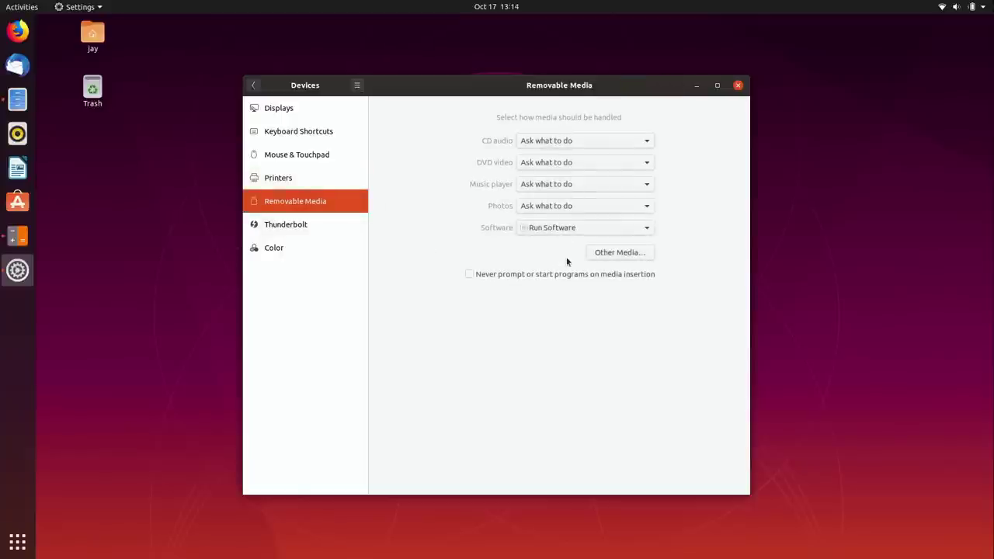
{"action": "left_click", "coordinate": [307, 225]}
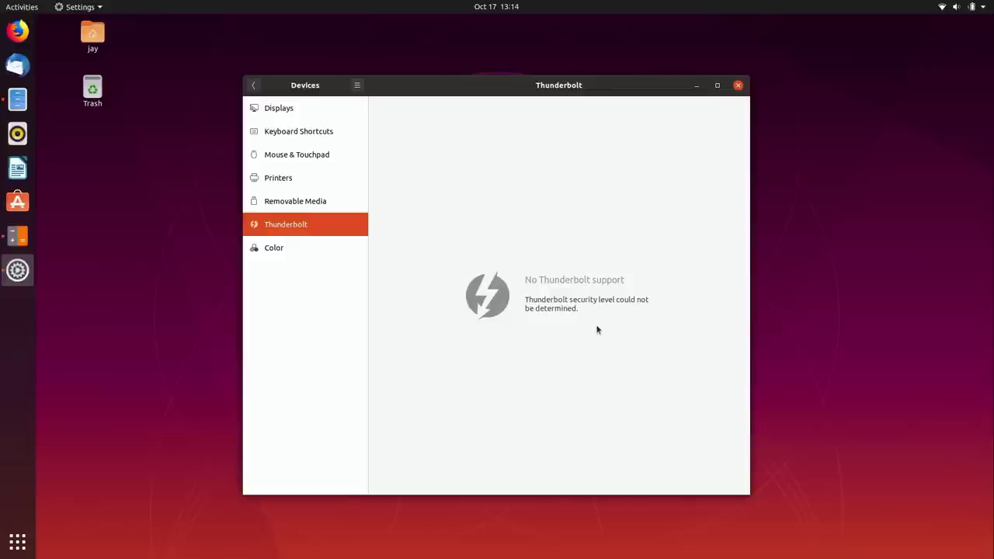
View the system's About page under Details, and close both the Settings and Calculator windows
{"action": "left_click", "coordinate": [255, 85]}
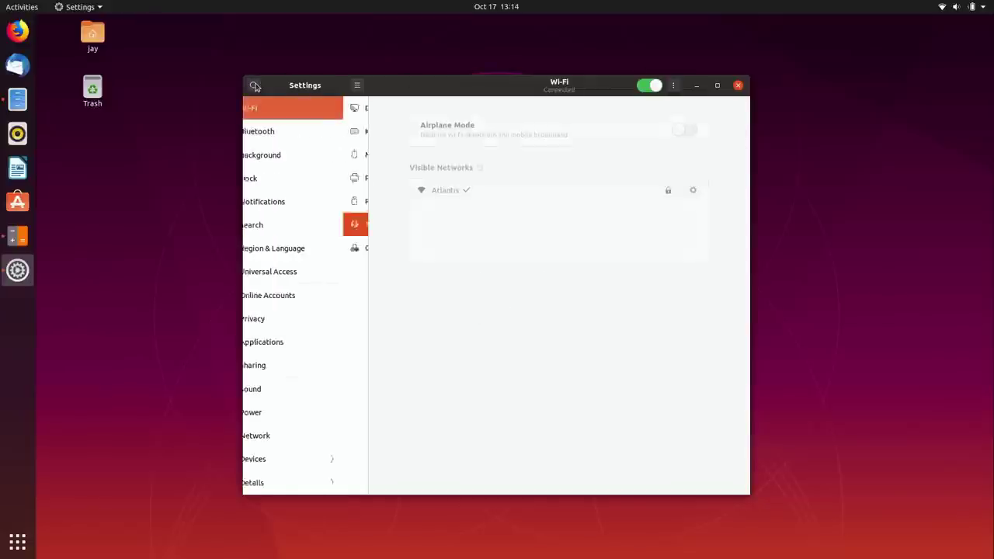
{"action": "left_click", "coordinate": [316, 483]}
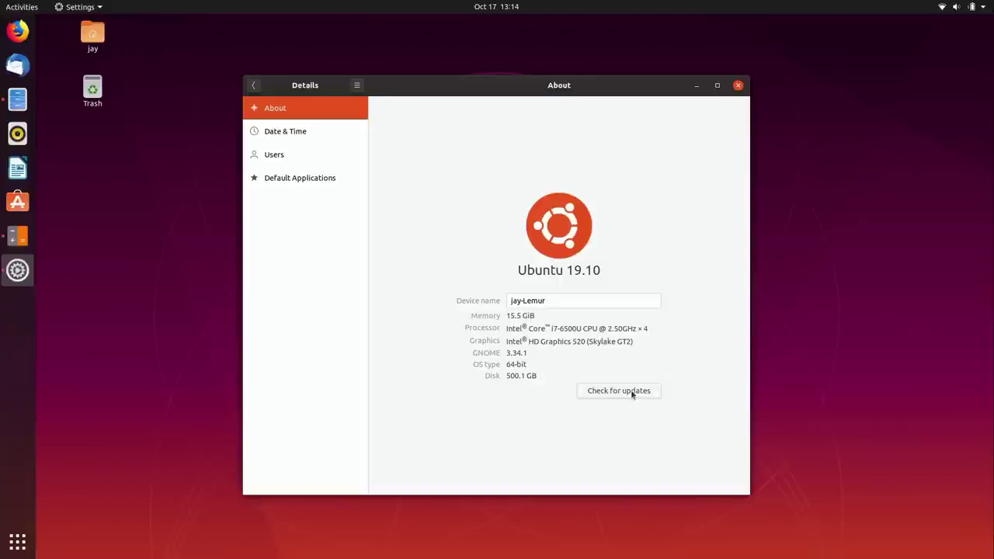
{"action": "left_click", "coordinate": [737, 88]}
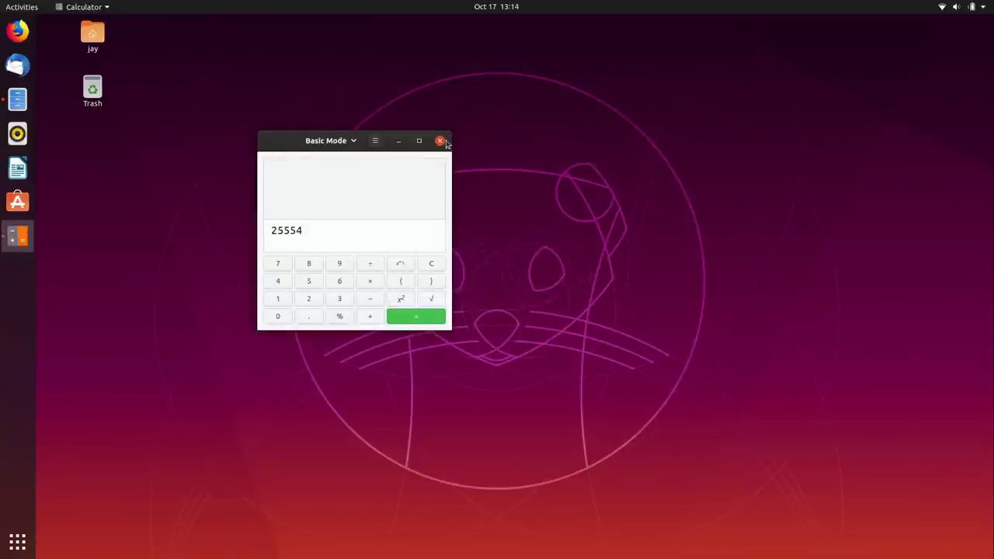
{"action": "left_click", "coordinate": [440, 141]}
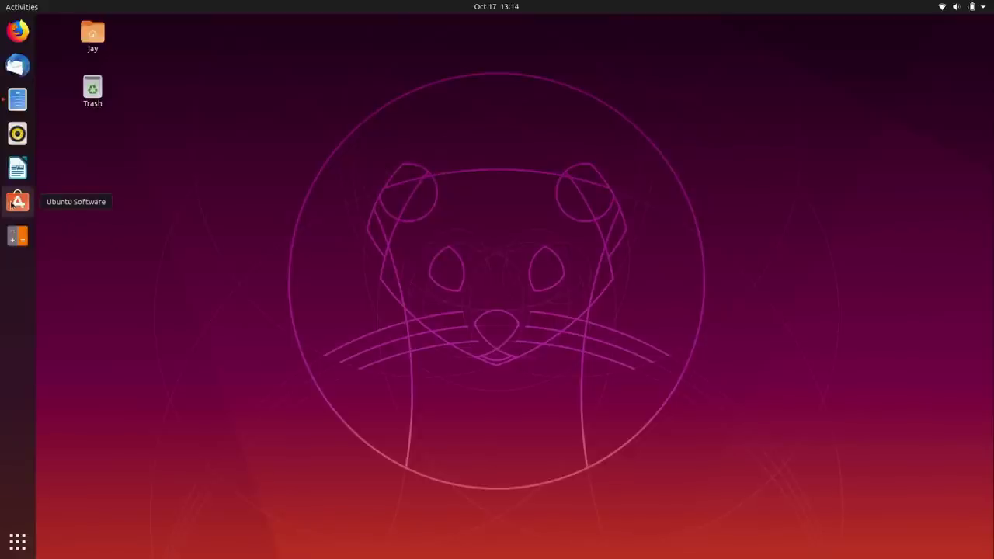
Switch to Ubuntu Software and install Frozen-Bubble from the Games category, authenticating with the account password
{"action": "left_click", "coordinate": [17, 202]}
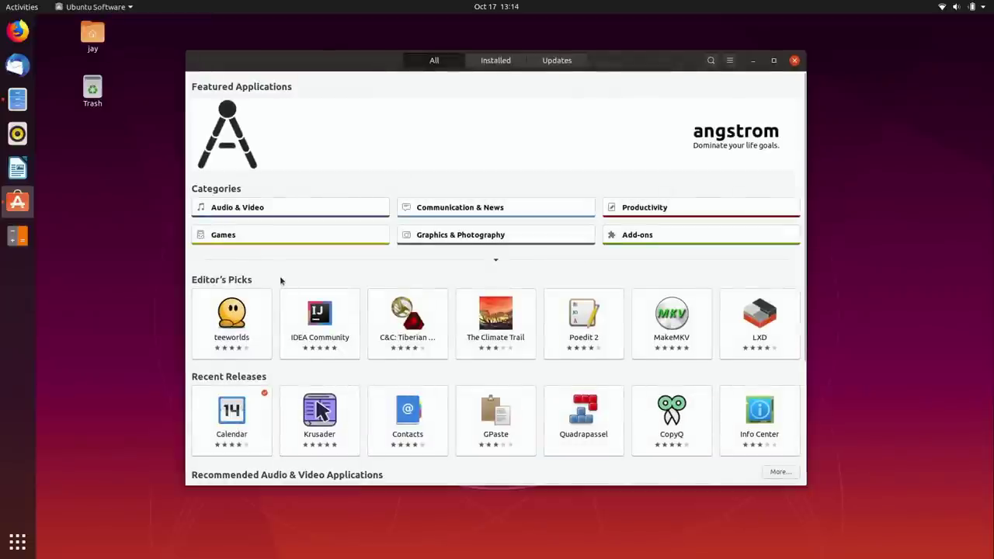
{"action": "left_click", "coordinate": [261, 239]}
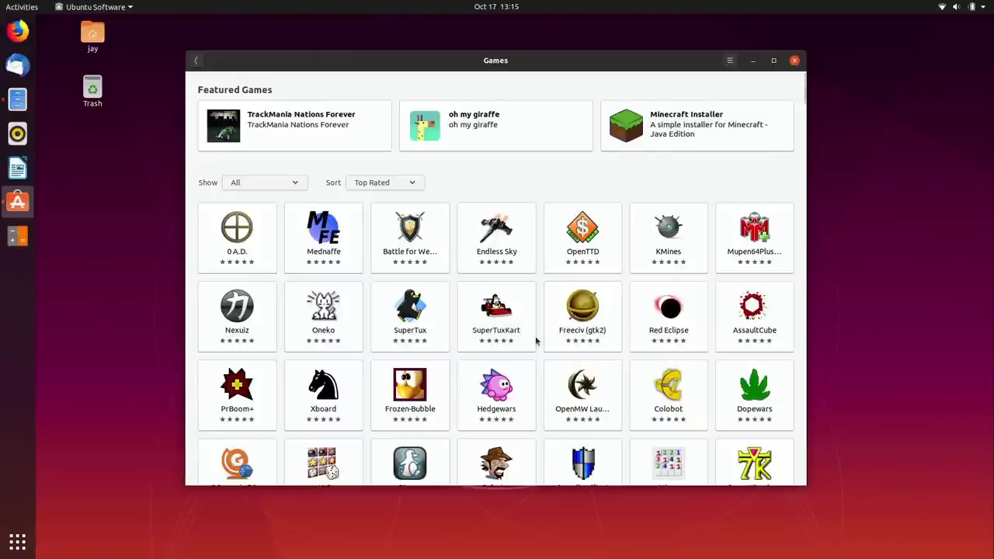
{"action": "left_click", "coordinate": [430, 391]}
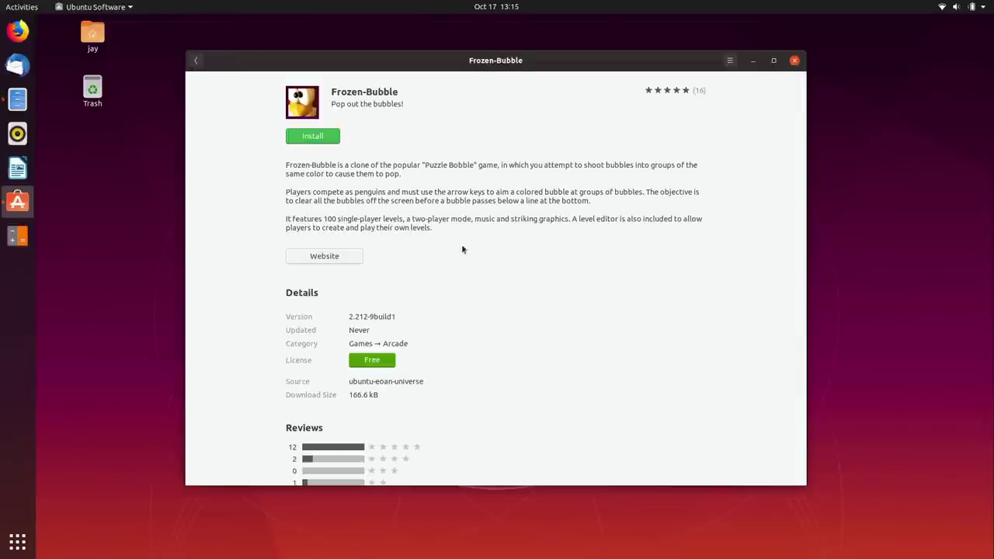
{"action": "left_click", "coordinate": [313, 137]}
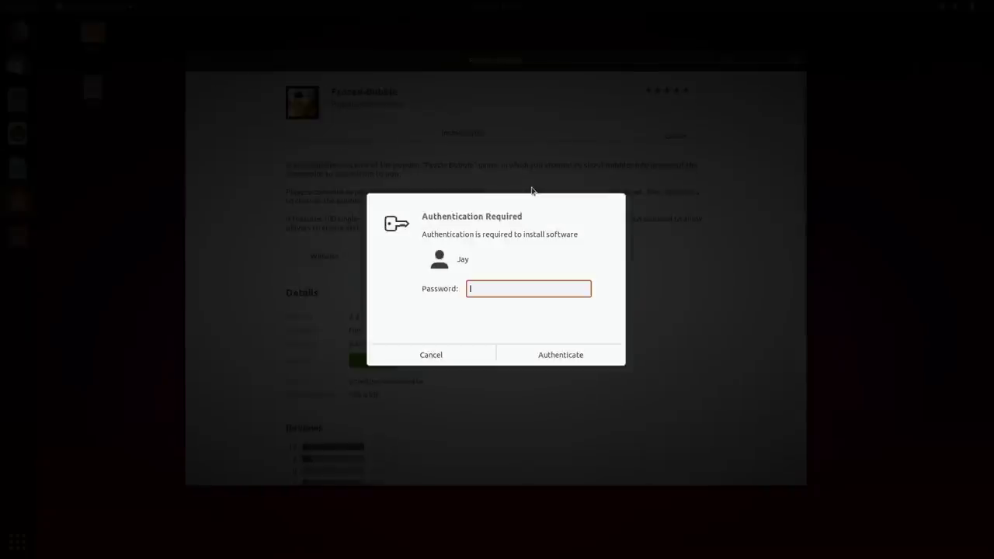
{"action": "type", "text": "**********"}
{"action": "key", "text": "Return"}
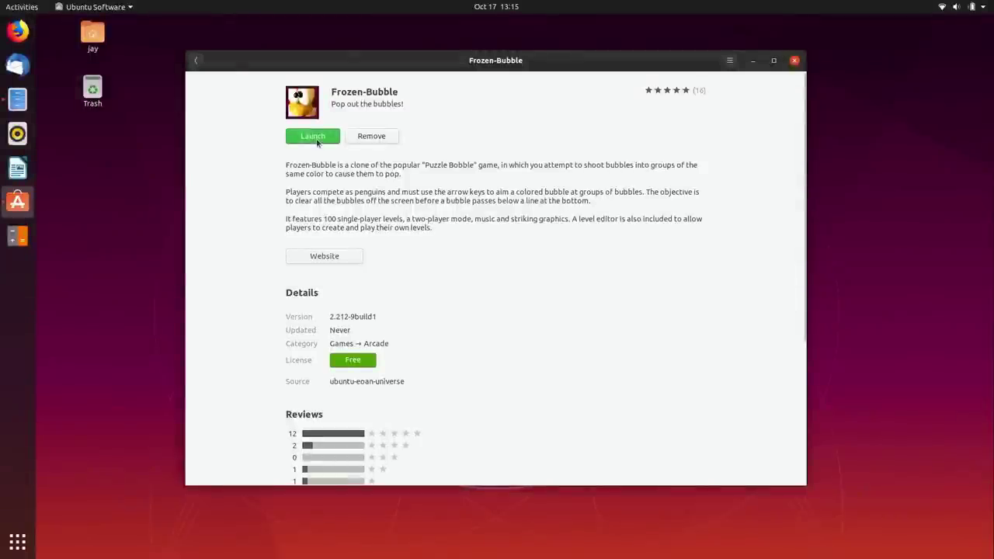
Launch Frozen-Bubble by searching the Activities overview for "fro", and start a 1-player game with the default levelset
{"action": "left_click", "coordinate": [29, 7]}
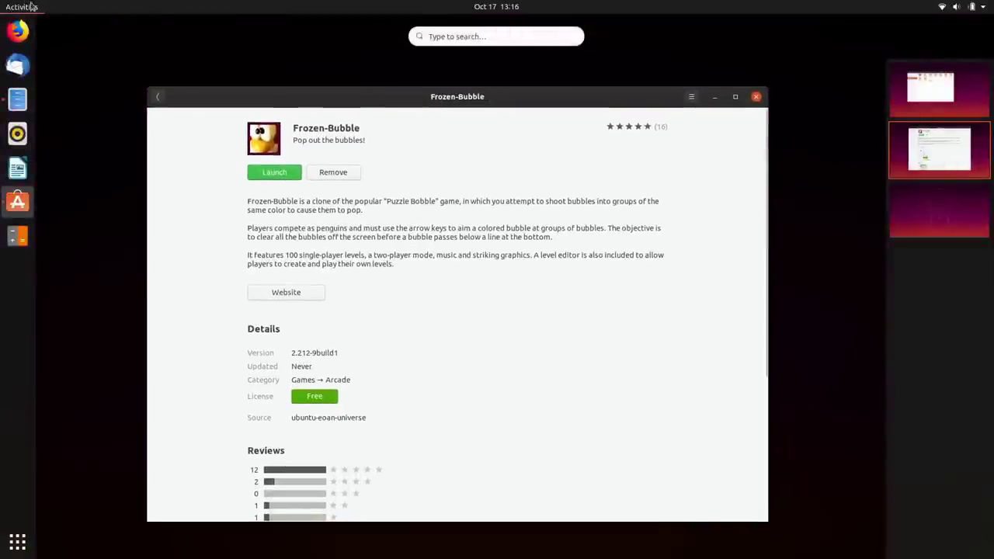
{"action": "type", "text": "flro"}
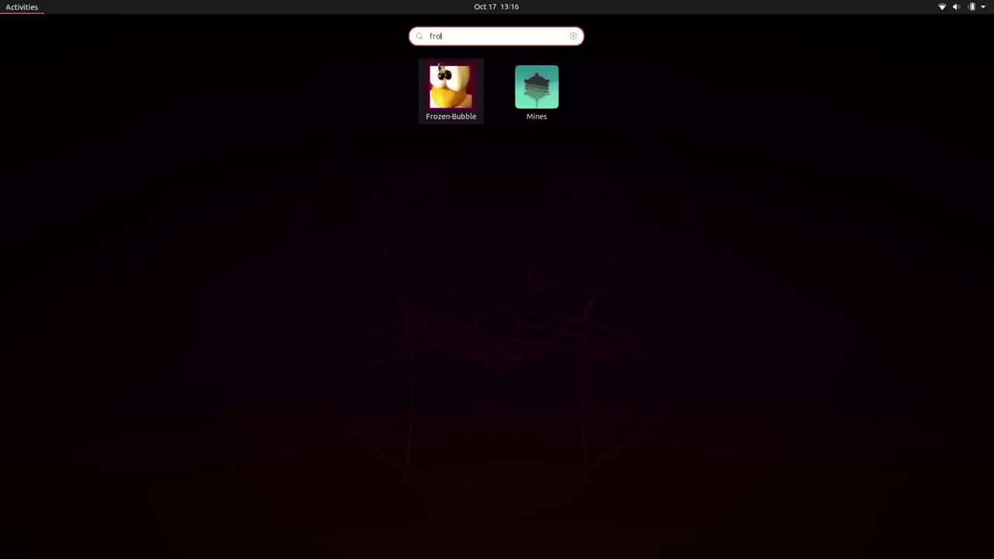
{"action": "left_click", "coordinate": [444, 80]}
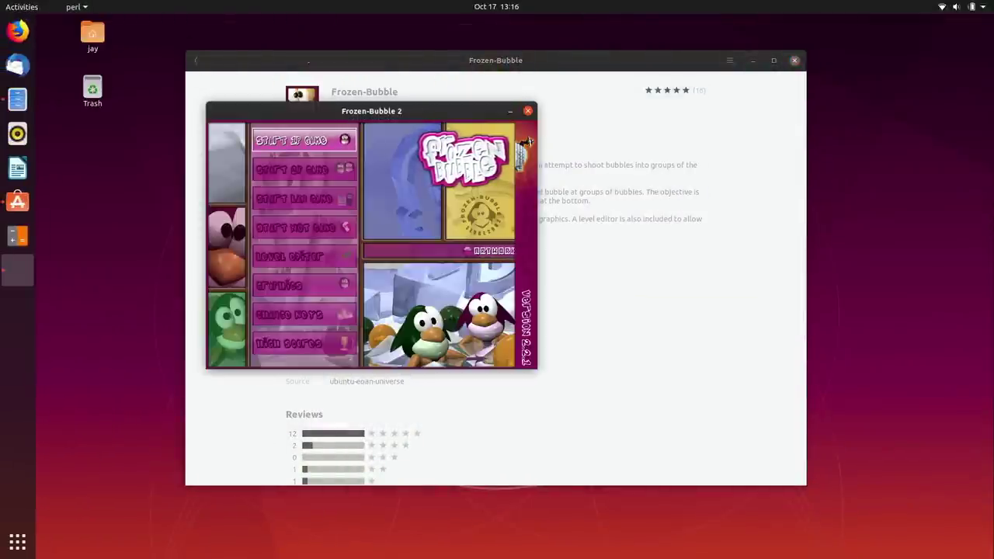
{"action": "key", "text": "Return"}
{"action": "key", "text": "Return"}
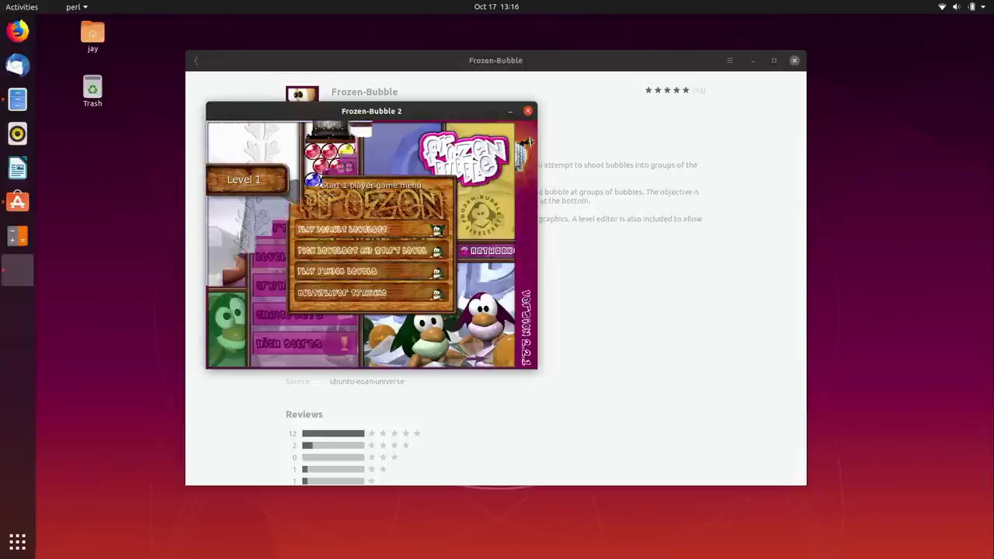
Play Level 1 by aiming and shooting bubbles, dismiss the highscore name entry without a name, and quit Frozen-Bubble
{"action": "key", "text": "Left"}
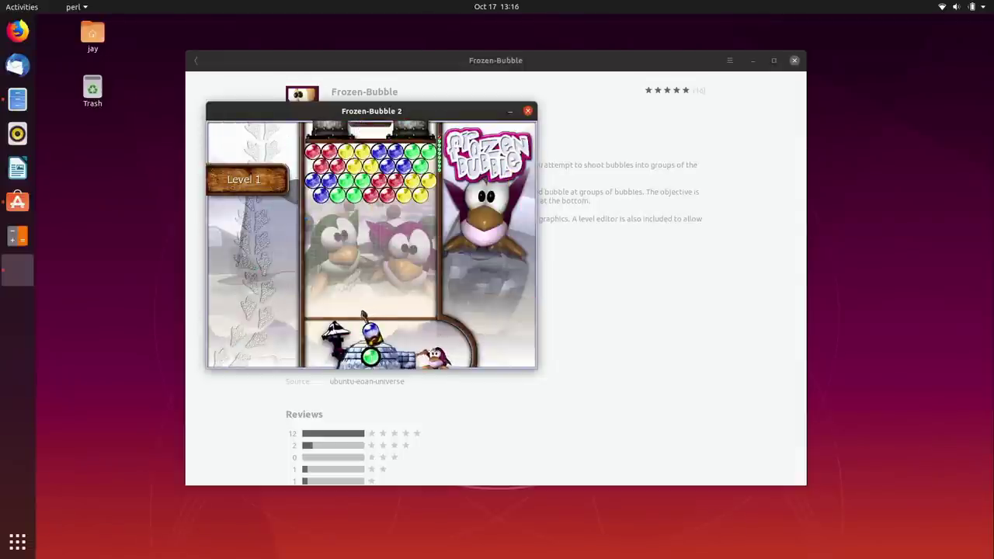
{"action": "key", "text": "Up"}
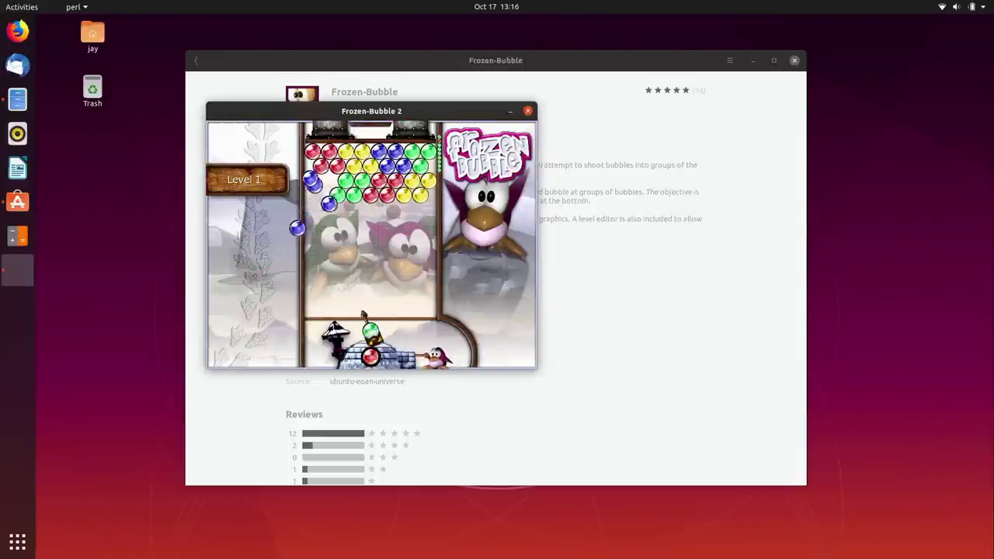
{"action": "key", "text": "Right"}
{"action": "key", "text": "Up"}
{"action": "key", "text": "Left"}
{"action": "key", "text": "Up"}
{"action": "key", "text": "Left"}
{"action": "key", "text": "Up"}
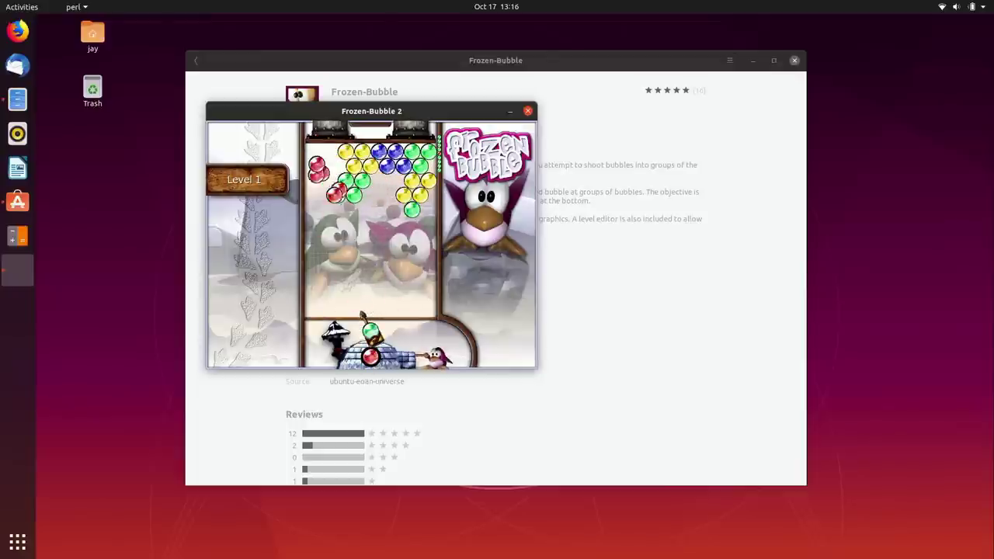
{"action": "key", "text": "Right"}
{"action": "key", "text": "Left"}
{"action": "key", "text": "Up"}
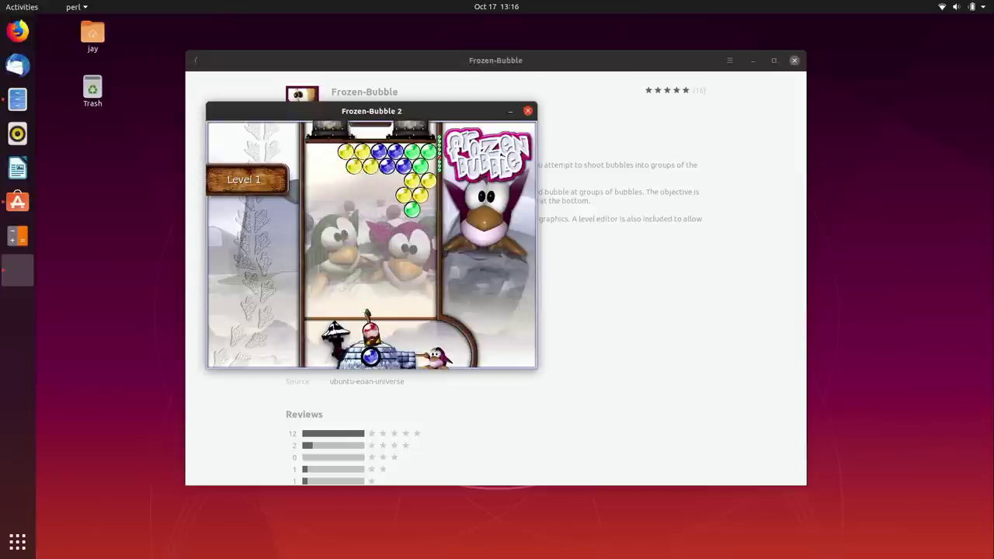
{"action": "key", "text": "Up"}
{"action": "key", "text": "Right"}
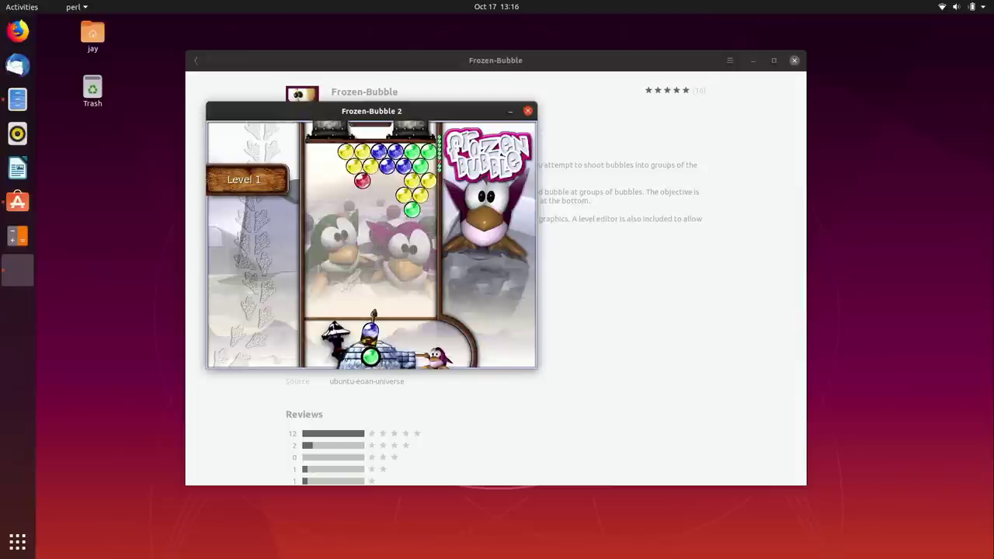
{"action": "key", "text": "Up"}
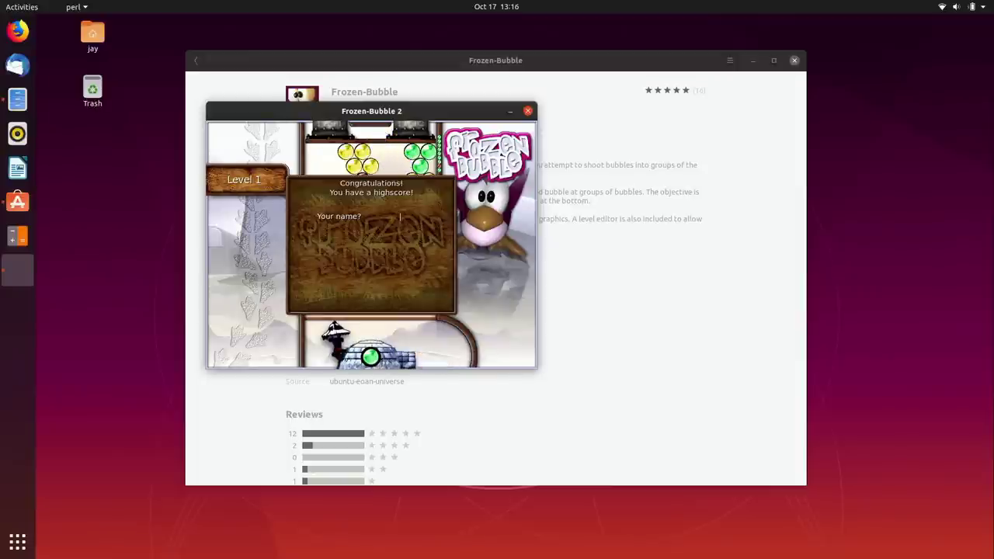
{"action": "key", "text": "Return"}
{"action": "key", "text": "Escape"}
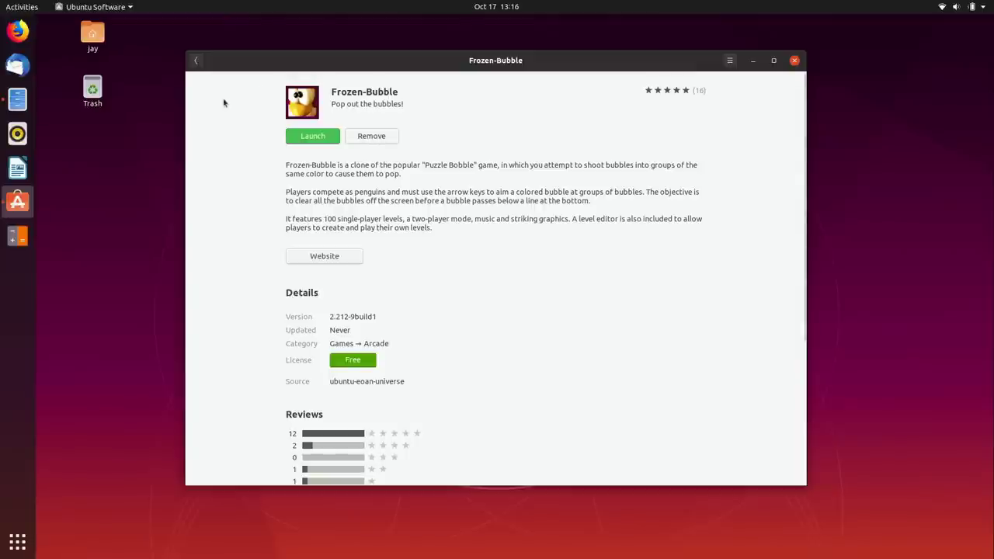
Remove Frozen-Bubble from the installed applications in Ubuntu Software, authenticating with the account password
{"action": "left_click", "coordinate": [198, 64]}
{"action": "left_click", "coordinate": [197, 62]}
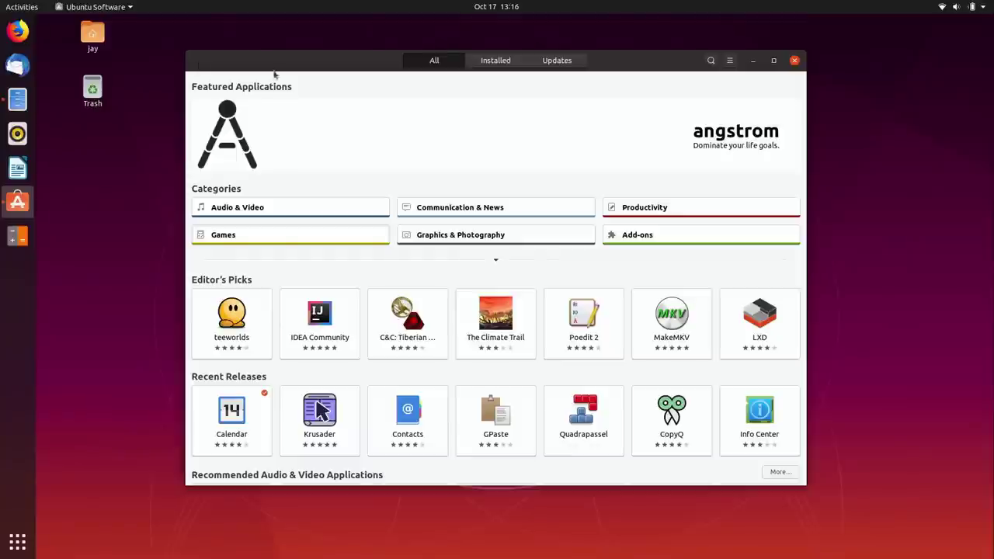
{"action": "left_click", "coordinate": [497, 63]}
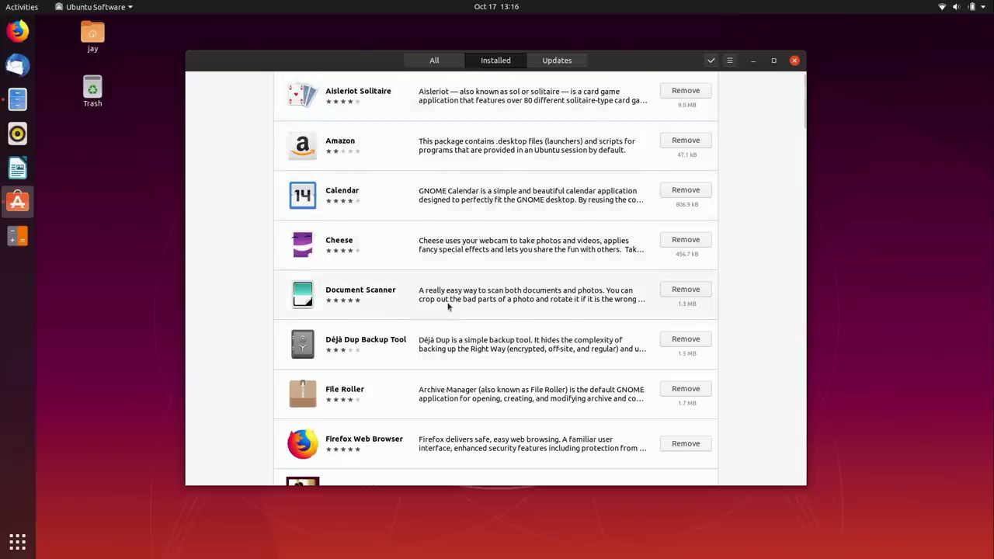
{"action": "scroll", "coordinate": [448, 306], "scroll_direction": "down", "scroll_amount": 3}
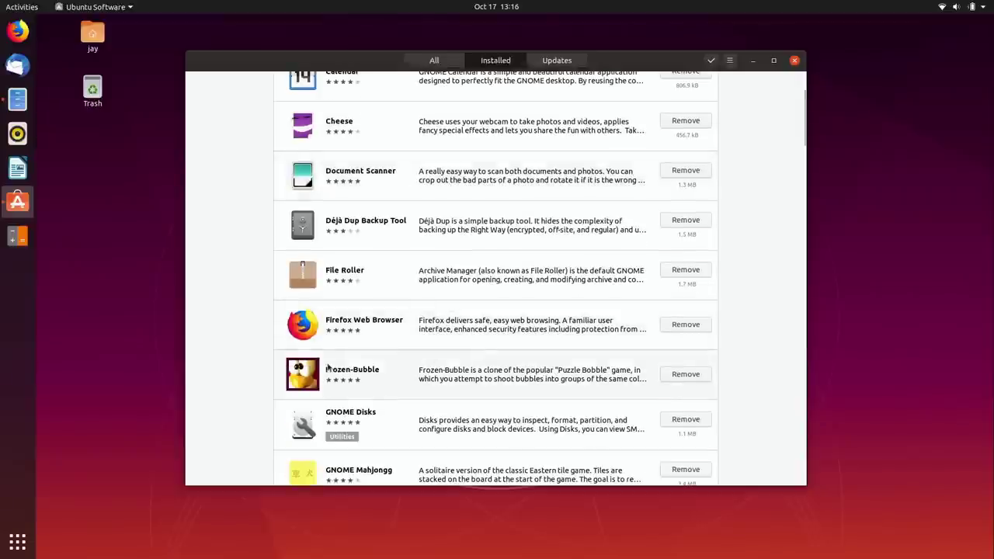
{"action": "left_click", "coordinate": [683, 375]}
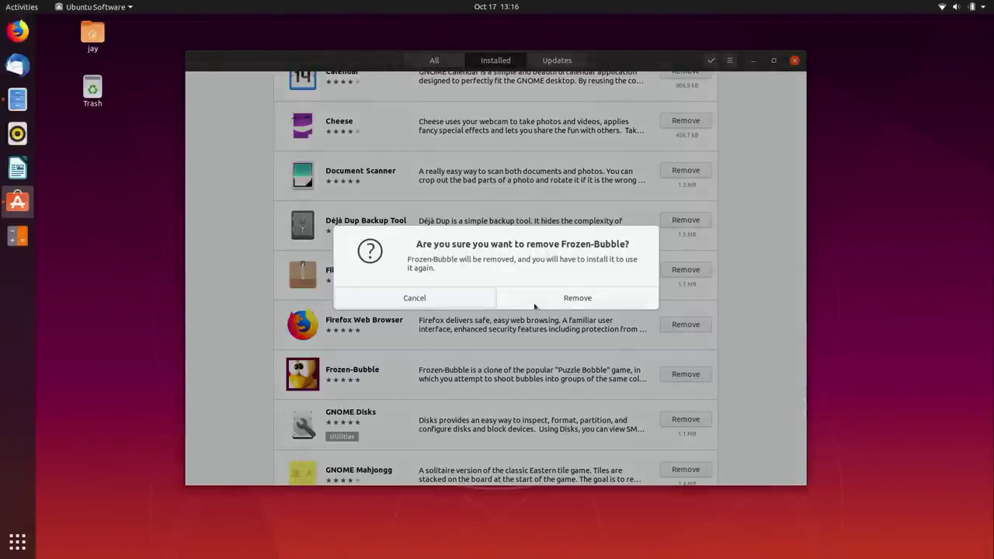
{"action": "left_click", "coordinate": [532, 301]}
{"action": "type", "text": "••••••••"}
{"action": "key", "text": "Return"}
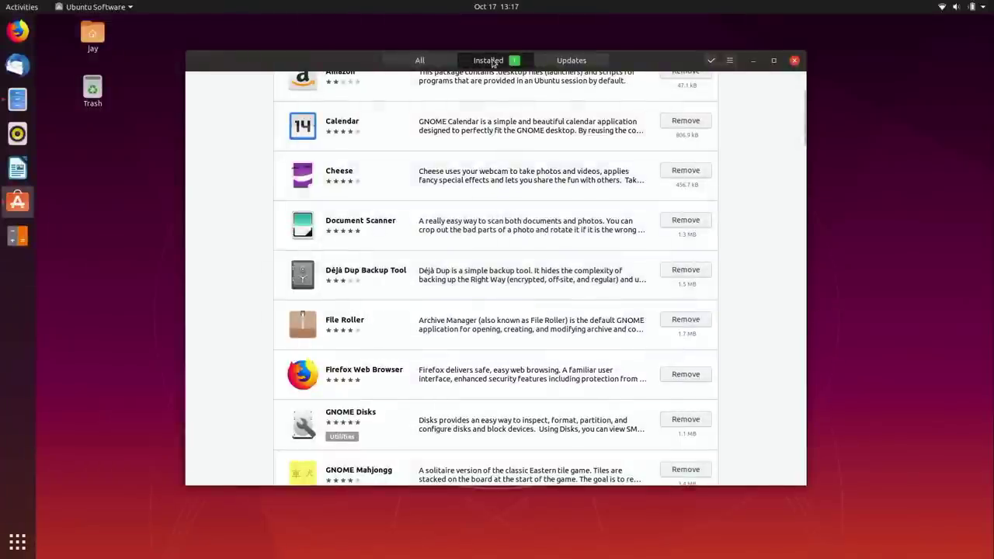
{"action": "scroll", "coordinate": [520, 118], "scroll_direction": "up", "scroll_amount": 3}
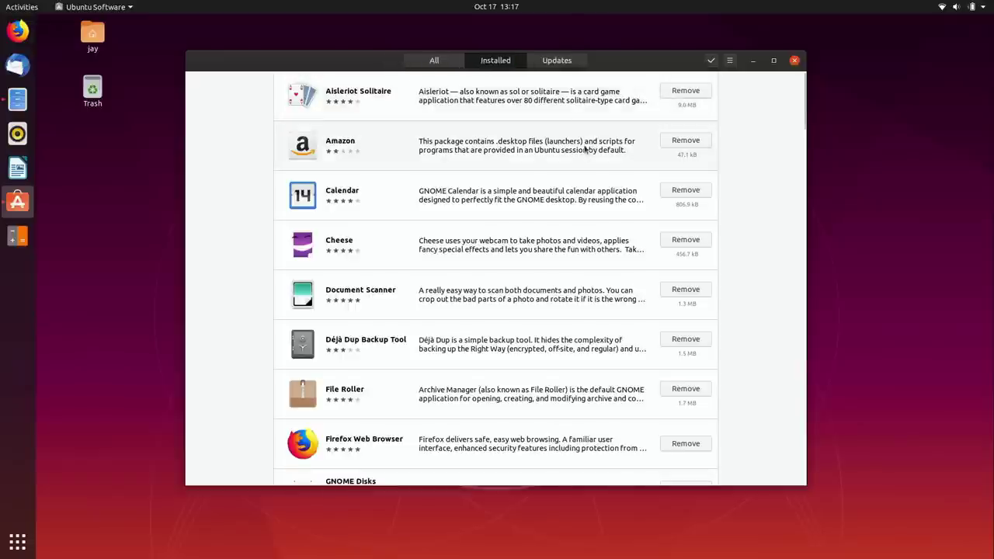
Check for available software updates and close Ubuntu Software
{"action": "left_click", "coordinate": [556, 62]}
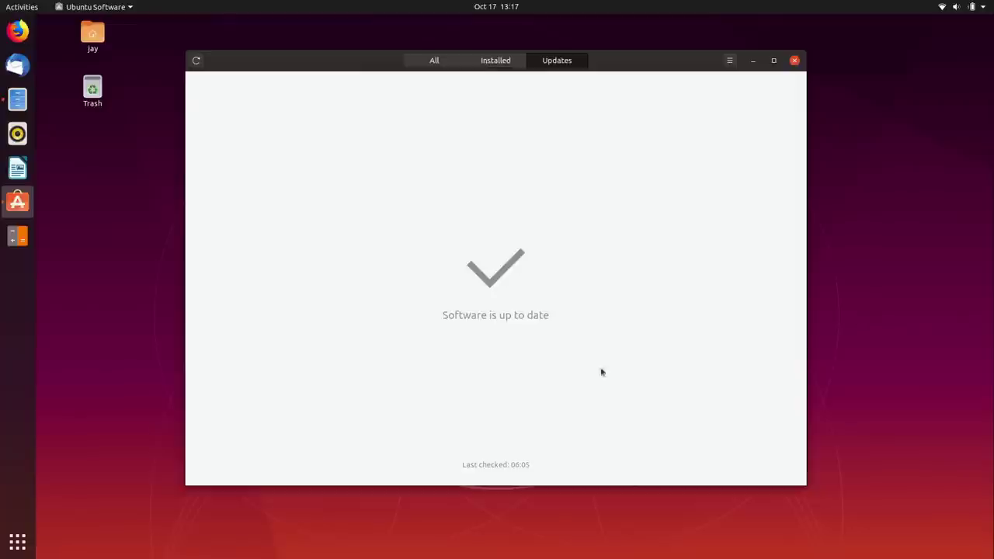
{"action": "left_click", "coordinate": [197, 63]}
{"action": "left_click", "coordinate": [794, 61]}
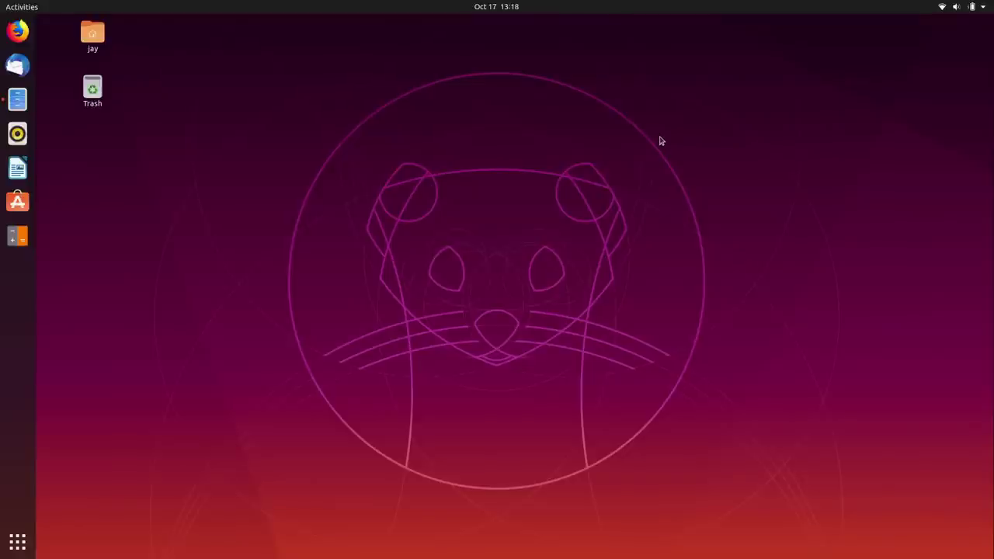
Raise the system volume slightly, and view the selectable Wi-Fi networks without changing the connection
{"action": "left_click", "coordinate": [970, 9]}
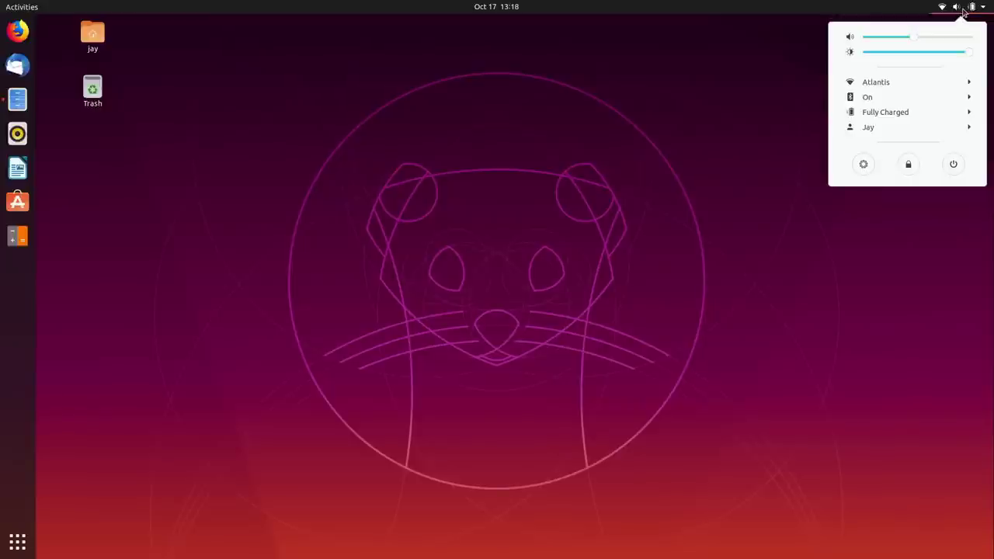
{"action": "left_click_drag", "start_coordinate": [911, 38], "coordinate": [919, 37]}
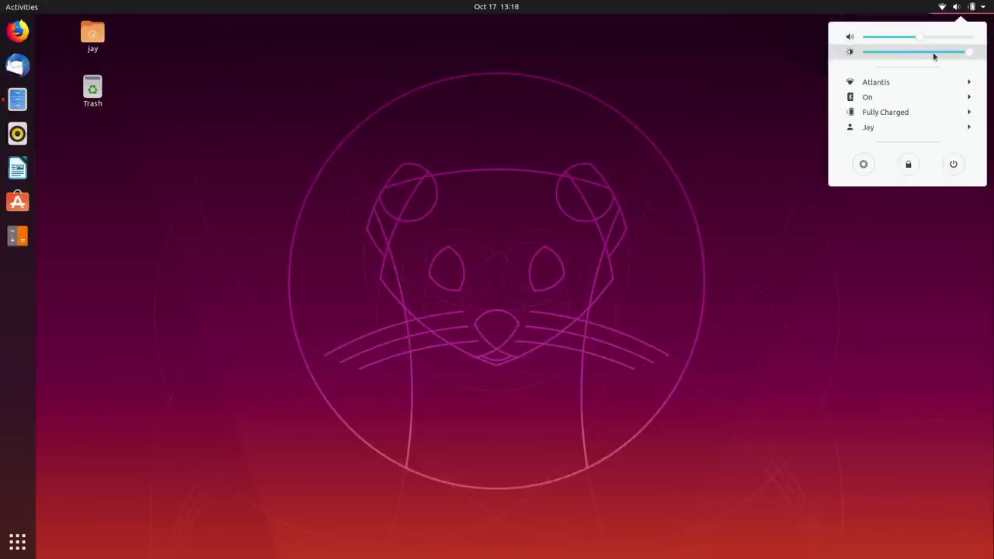
{"action": "left_click", "coordinate": [905, 80]}
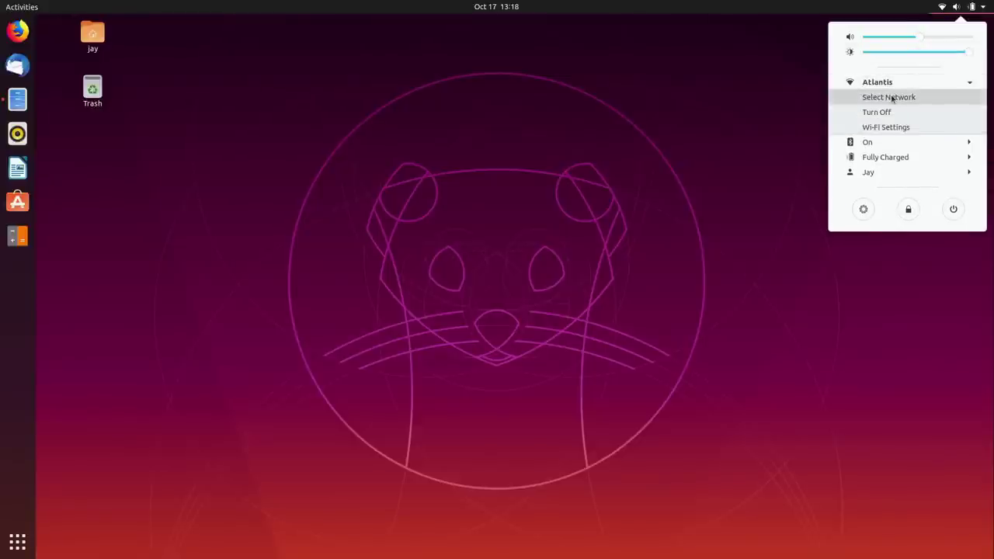
{"action": "left_click", "coordinate": [893, 98]}
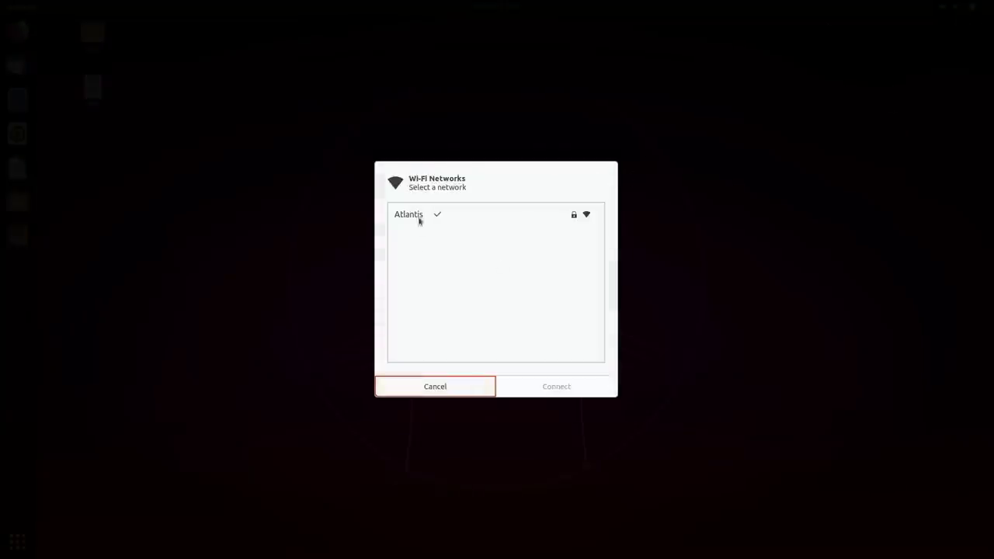
{"action": "left_click", "coordinate": [441, 387]}
View the Power settings reached from the battery entry of the system status area, and close Settings
{"action": "left_click", "coordinate": [956, 6]}
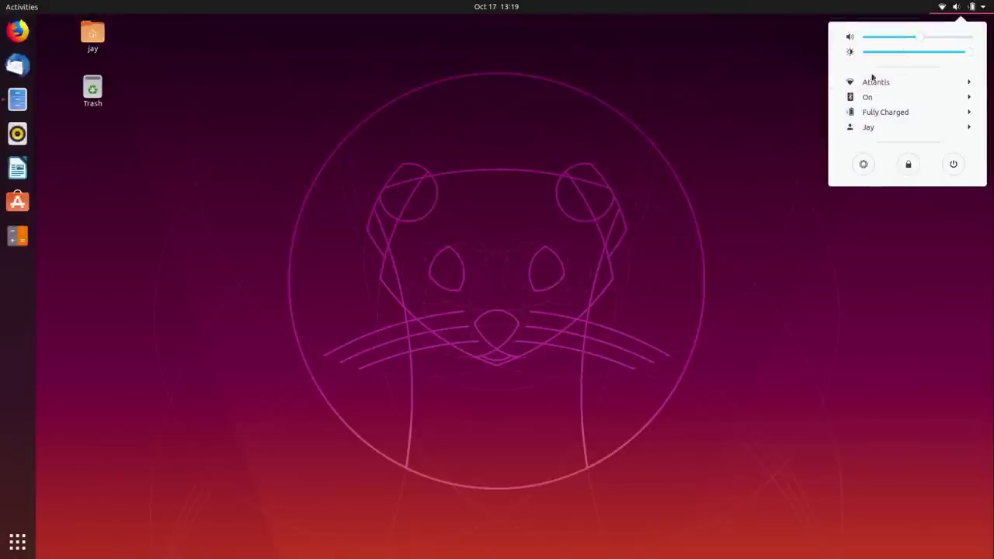
{"action": "left_click", "coordinate": [885, 113]}
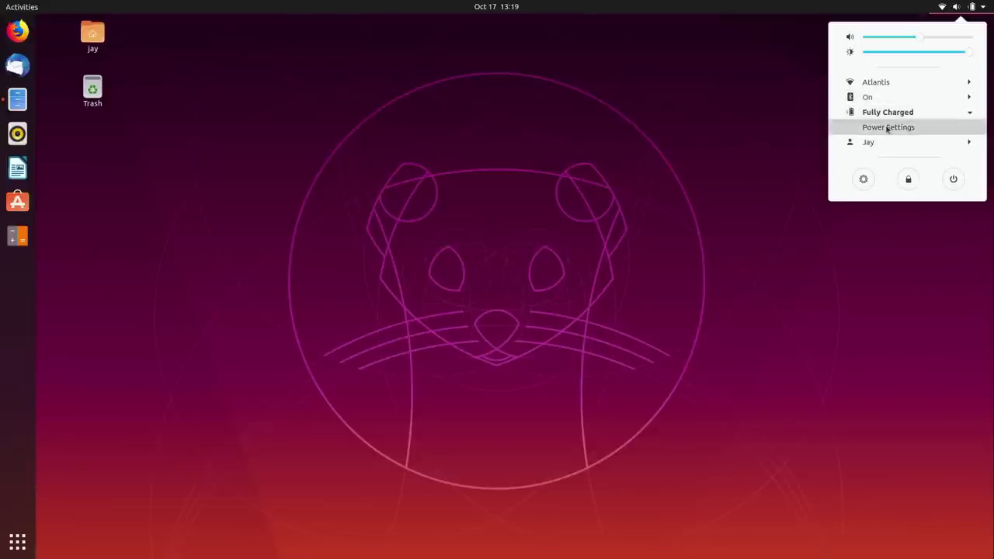
{"action": "left_click", "coordinate": [887, 127]}
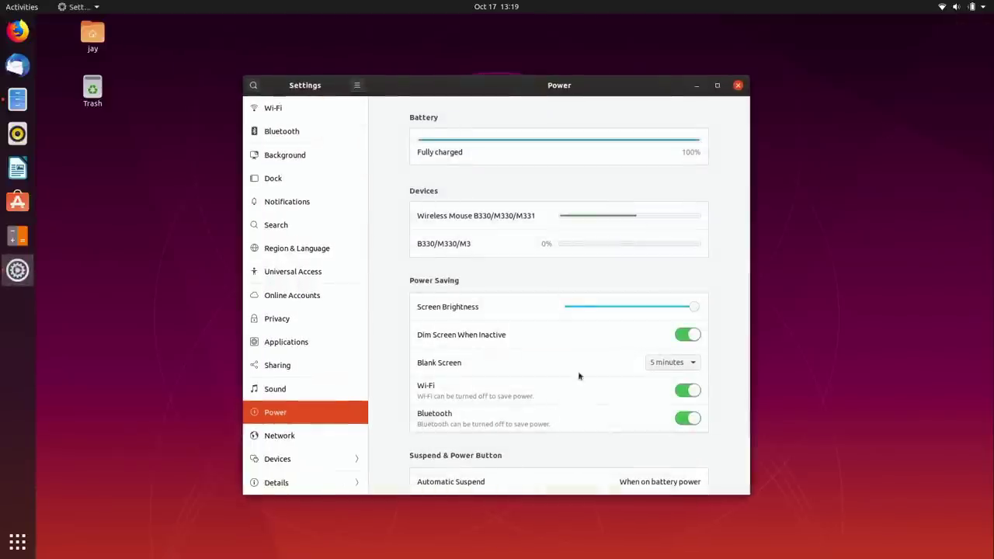
{"action": "left_click", "coordinate": [739, 93]}
View the current user's Account Settings from the system status area, and close Settings
{"action": "left_click", "coordinate": [972, 7]}
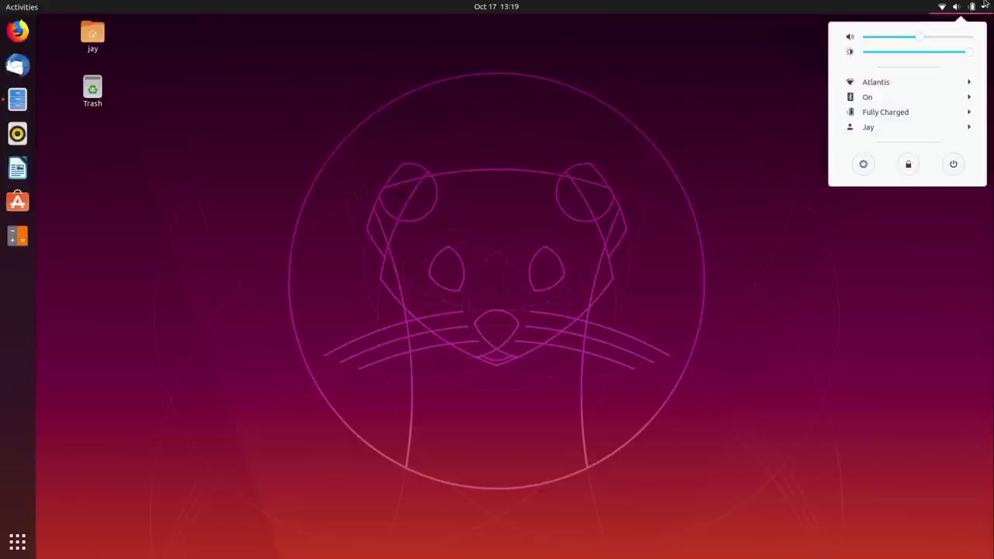
{"action": "left_click", "coordinate": [878, 128]}
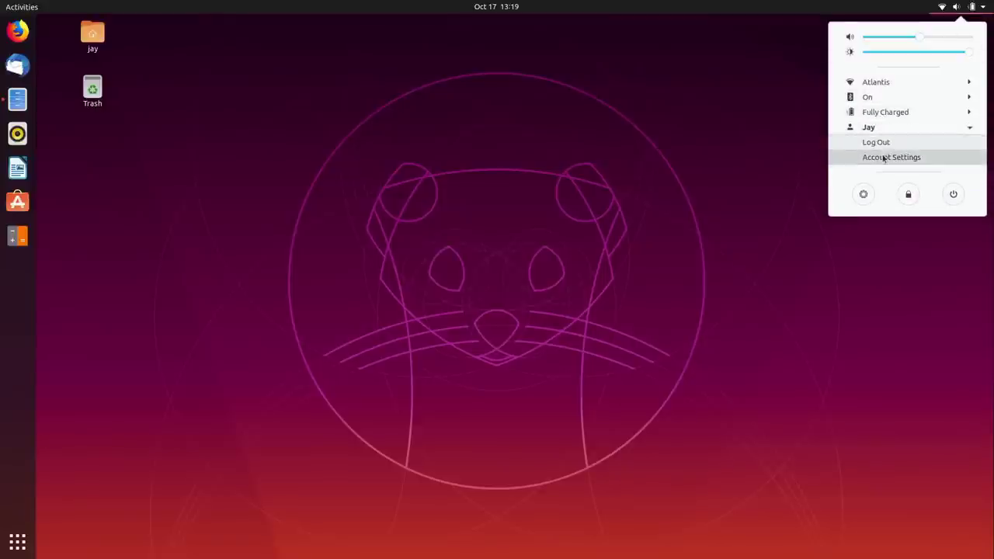
{"action": "left_click", "coordinate": [883, 159]}
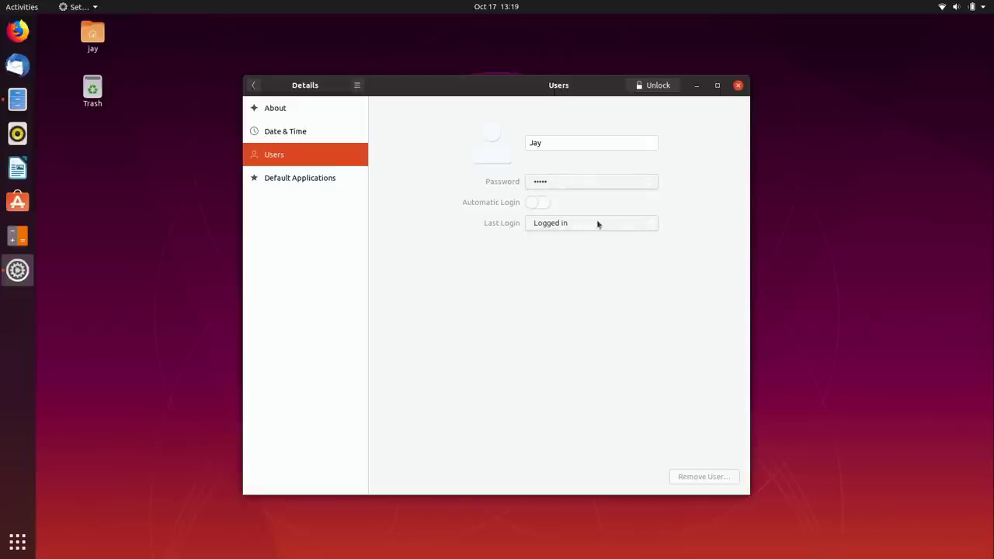
{"action": "left_click", "coordinate": [738, 85]}
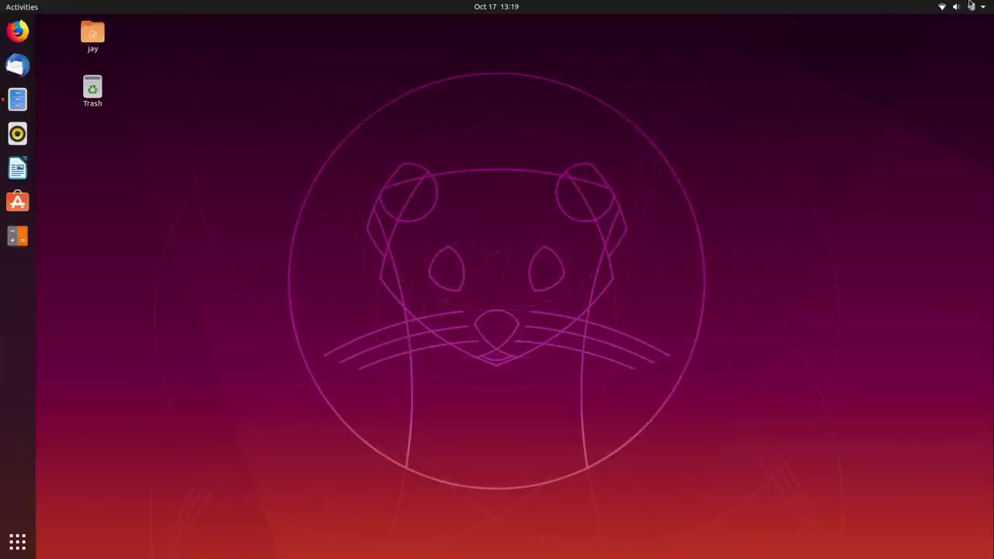
Reopen Settings and go back from Details to the main settings list with its search field shown, and close Settings
{"action": "left_click", "coordinate": [969, 6]}
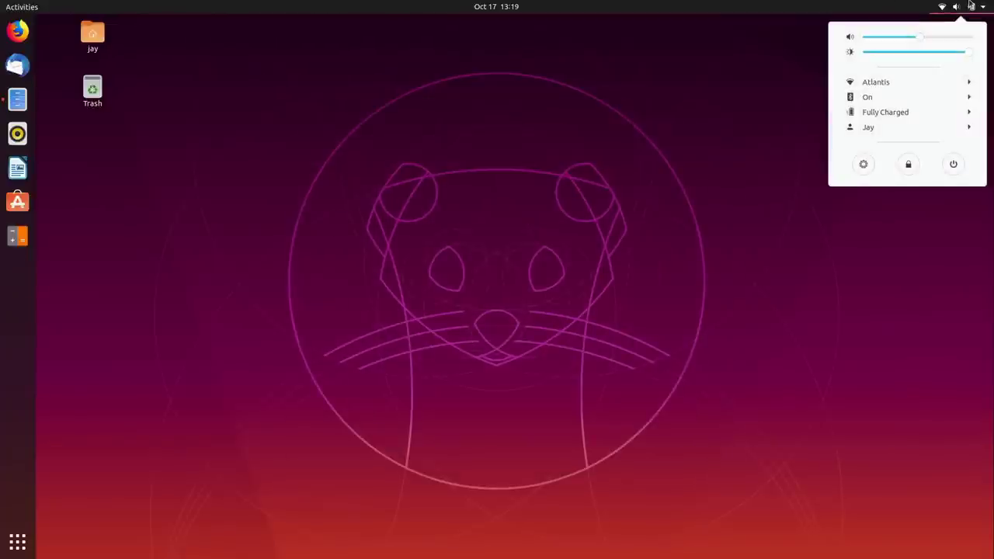
{"action": "left_click", "coordinate": [862, 165]}
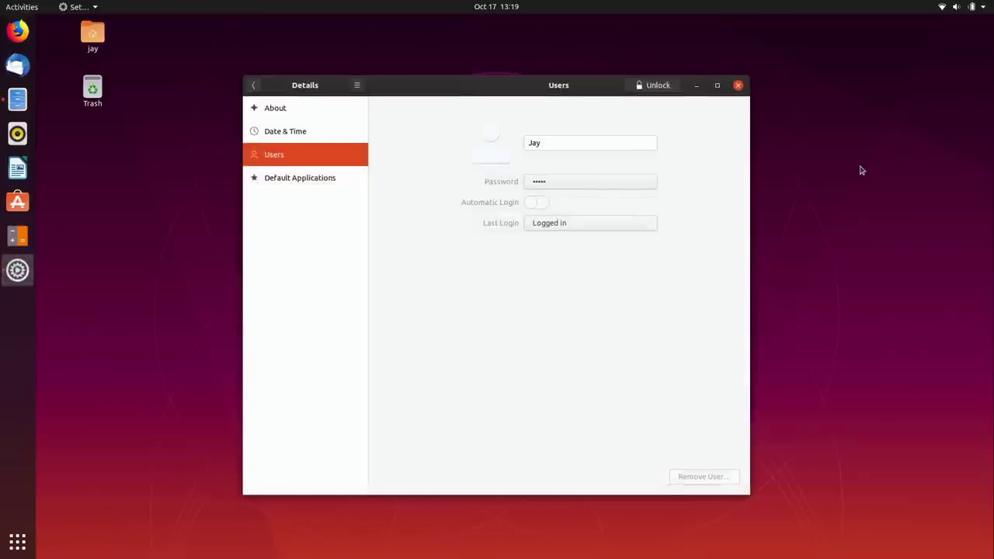
{"action": "left_click", "coordinate": [253, 85]}
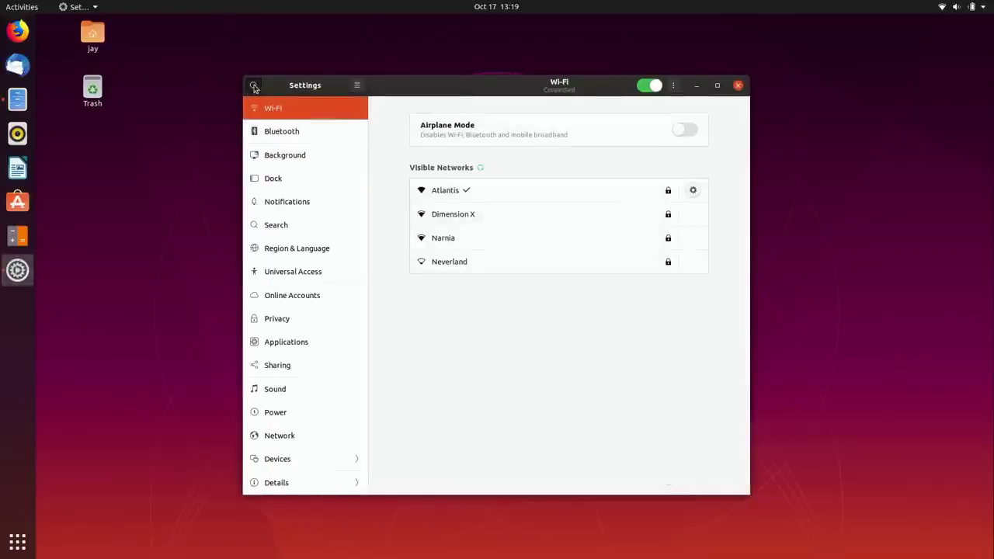
{"action": "left_click", "coordinate": [253, 84]}
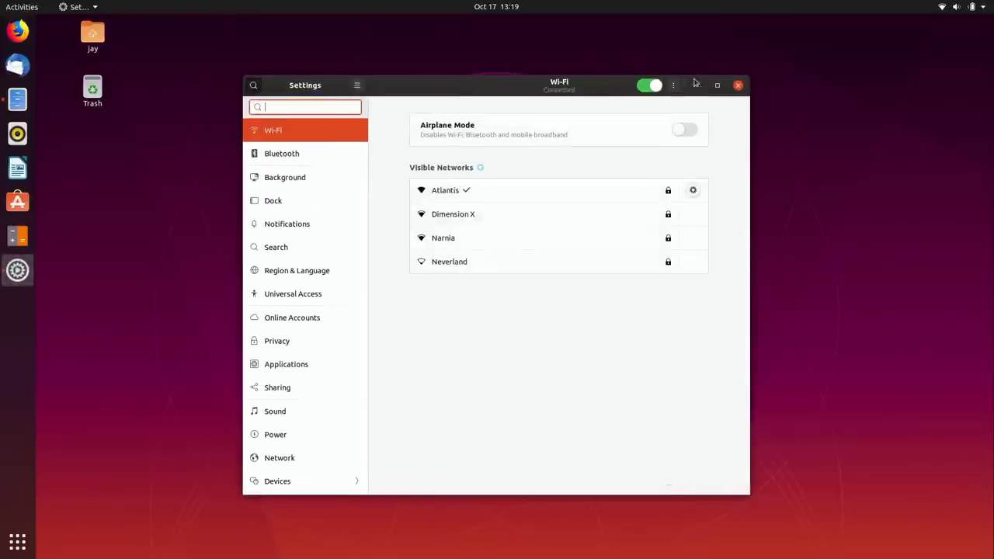
{"action": "left_click", "coordinate": [738, 85]}
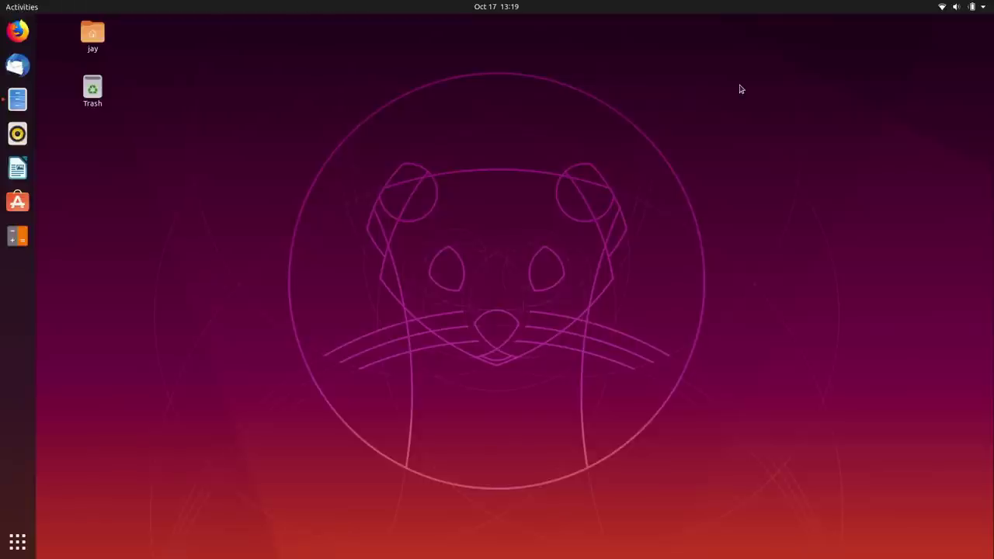
View the Power Off dialog's options and cancel it, and look at the lock-screen option without locking
{"action": "left_click", "coordinate": [966, 10]}
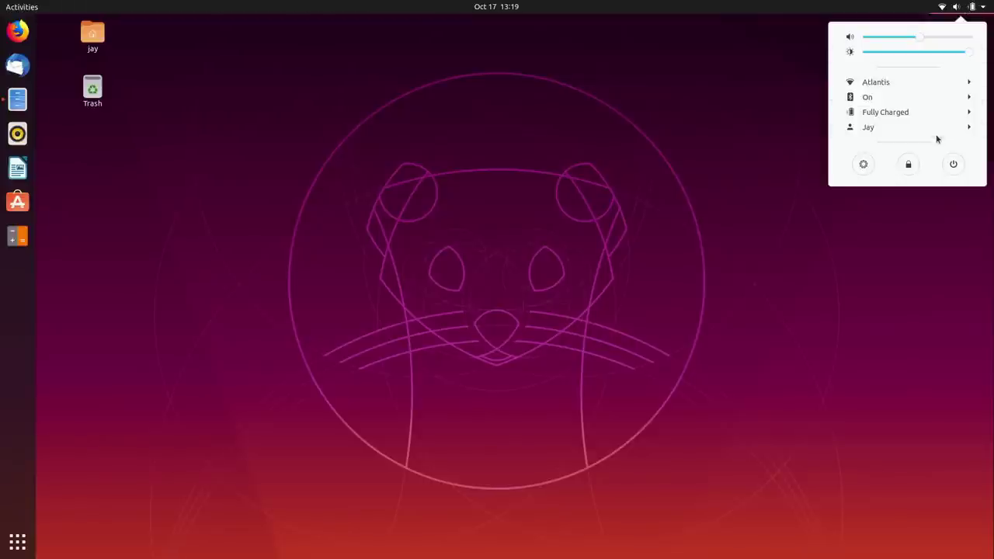
{"action": "left_click", "coordinate": [952, 164]}
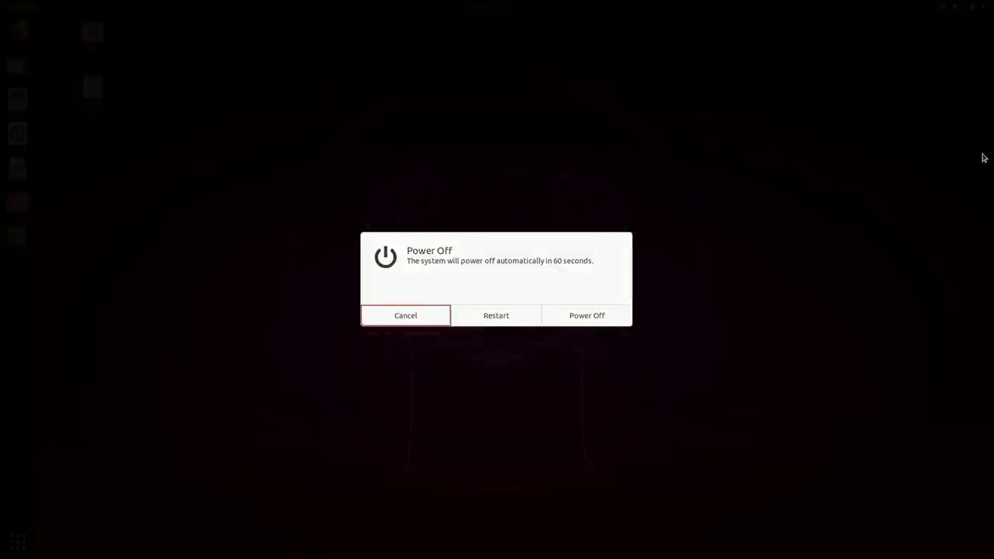
{"action": "left_click", "coordinate": [383, 321]}
{"action": "left_click", "coordinate": [937, 6]}
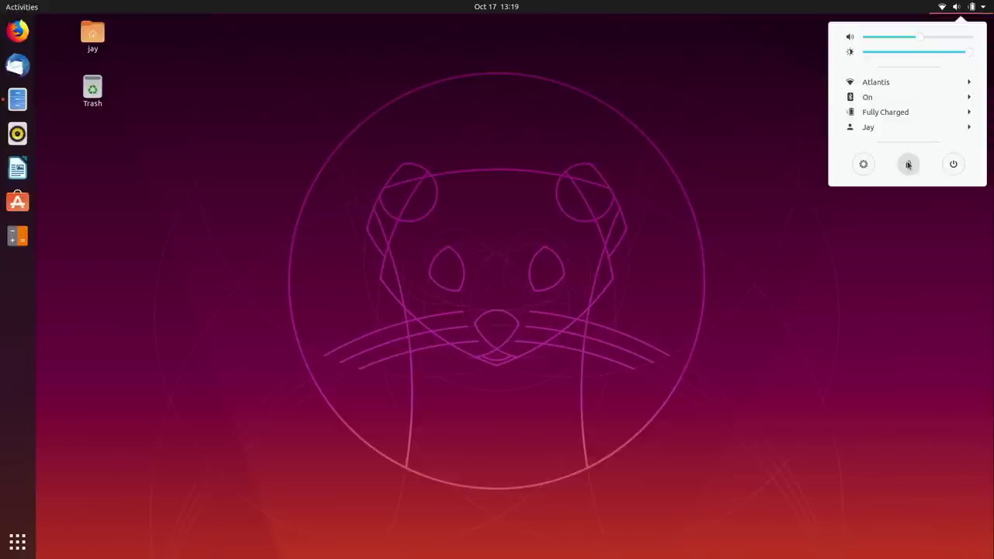
{"action": "left_click", "coordinate": [513, 160]}
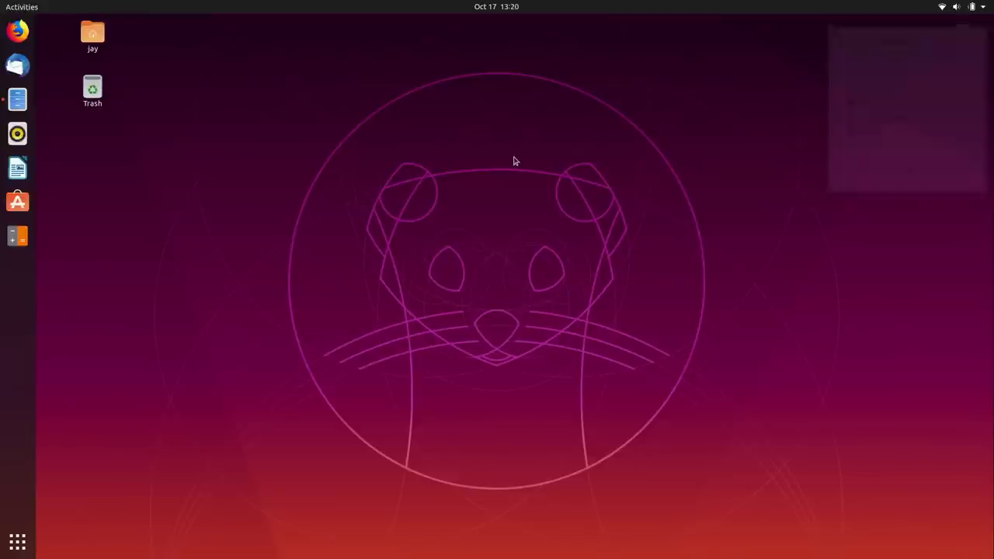
View the calendar and notification list from the clock, and close them
{"action": "left_click", "coordinate": [492, 5]}
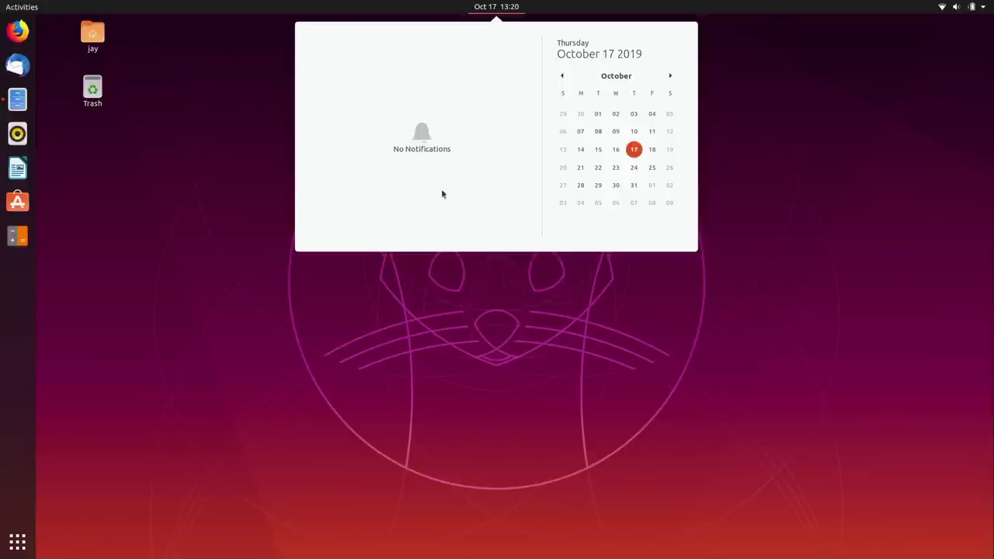
{"action": "left_click", "coordinate": [476, 7]}
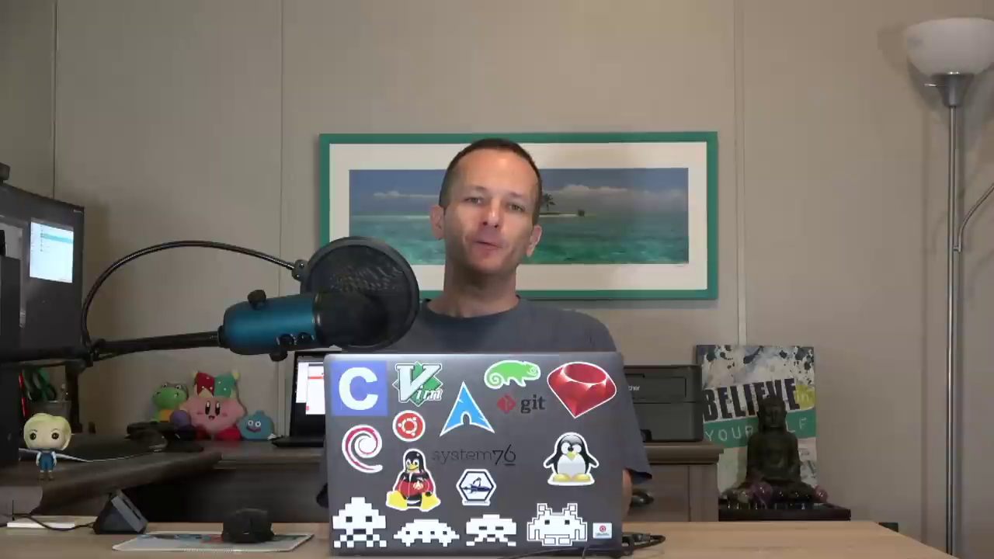